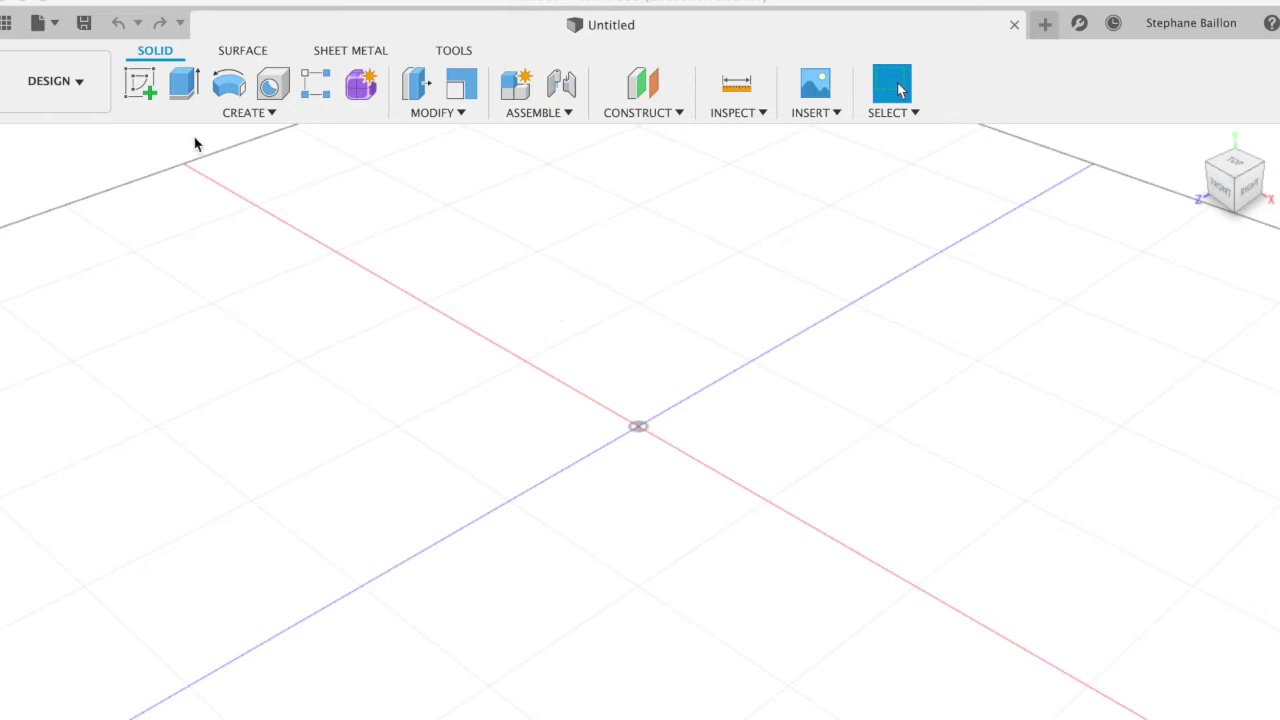
Step: Start a new sketch on the horizontal bottom origin plane
left_click(141, 84)
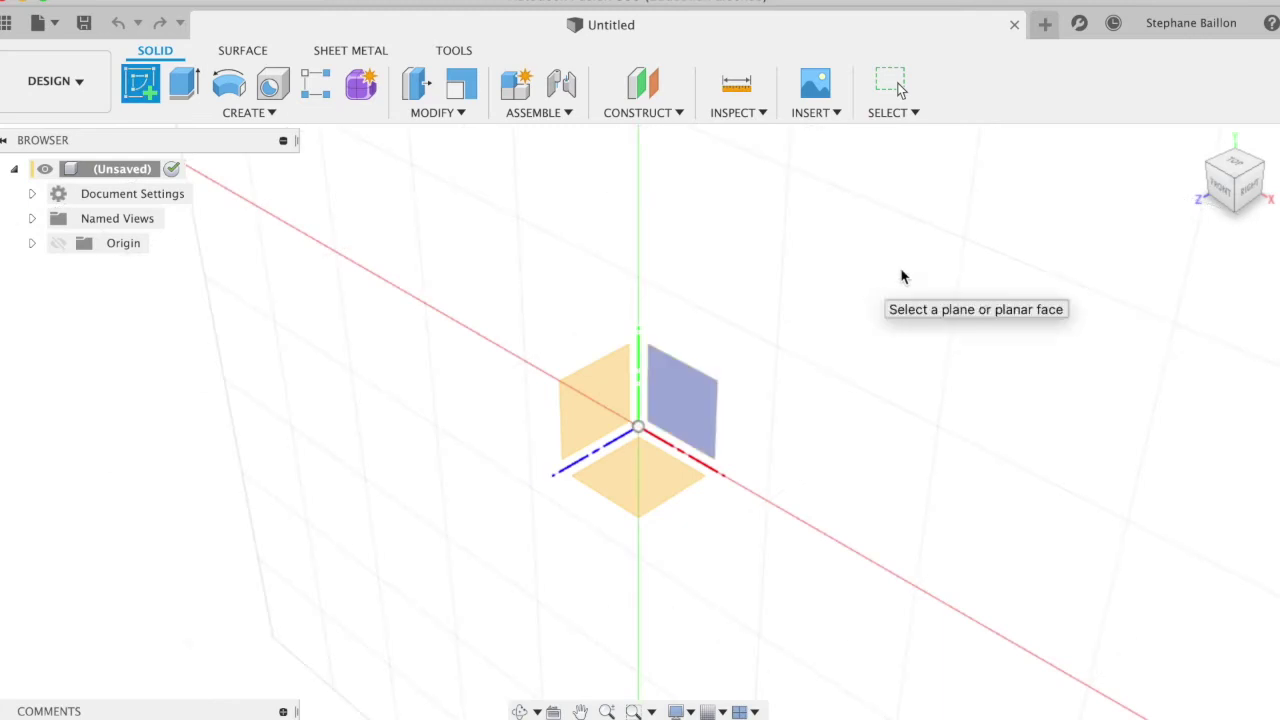
left_click(645, 481)
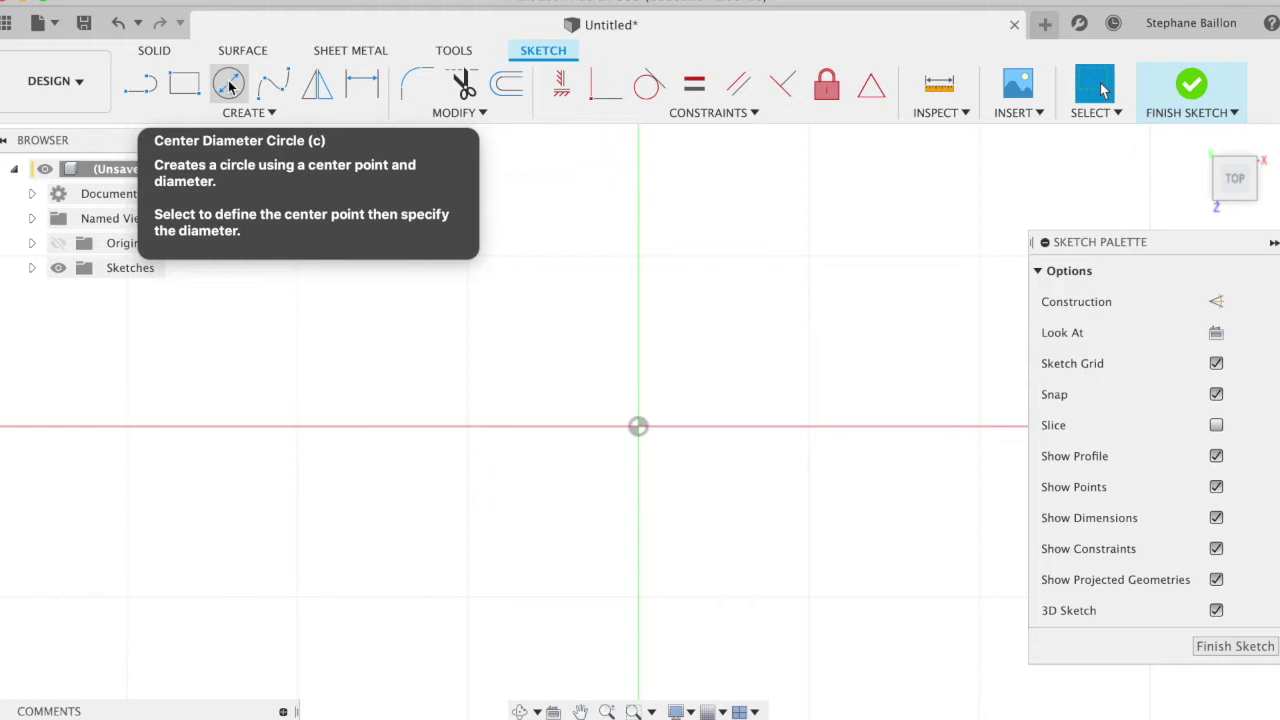
Step: Draw a large dashed construction circle centred on the origin
left_click(1216, 301)
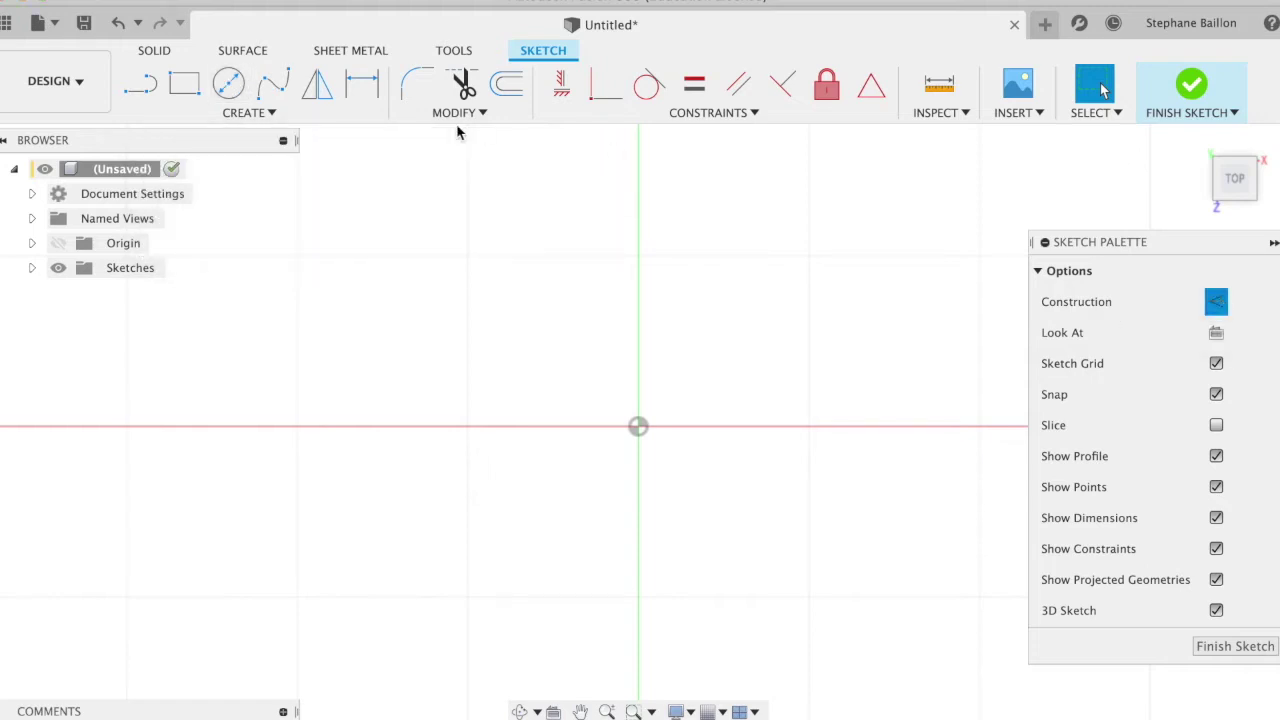
left_click(229, 85)
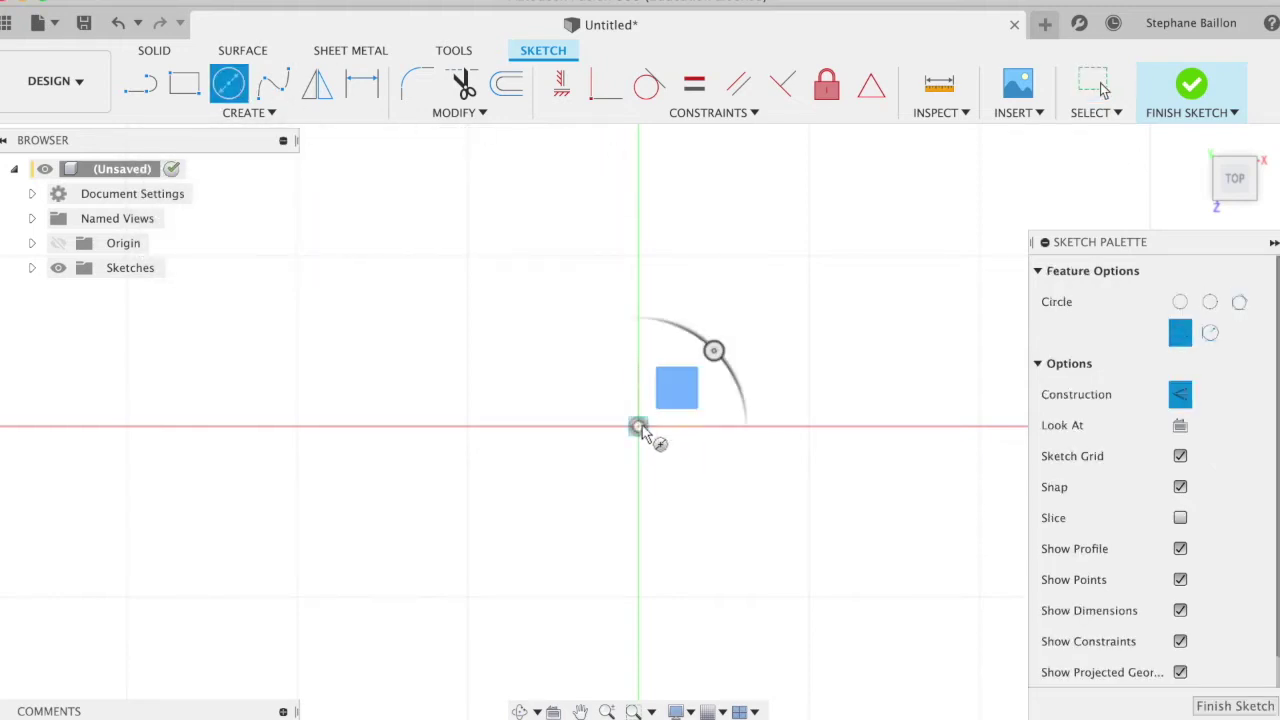
left_click(637, 427)
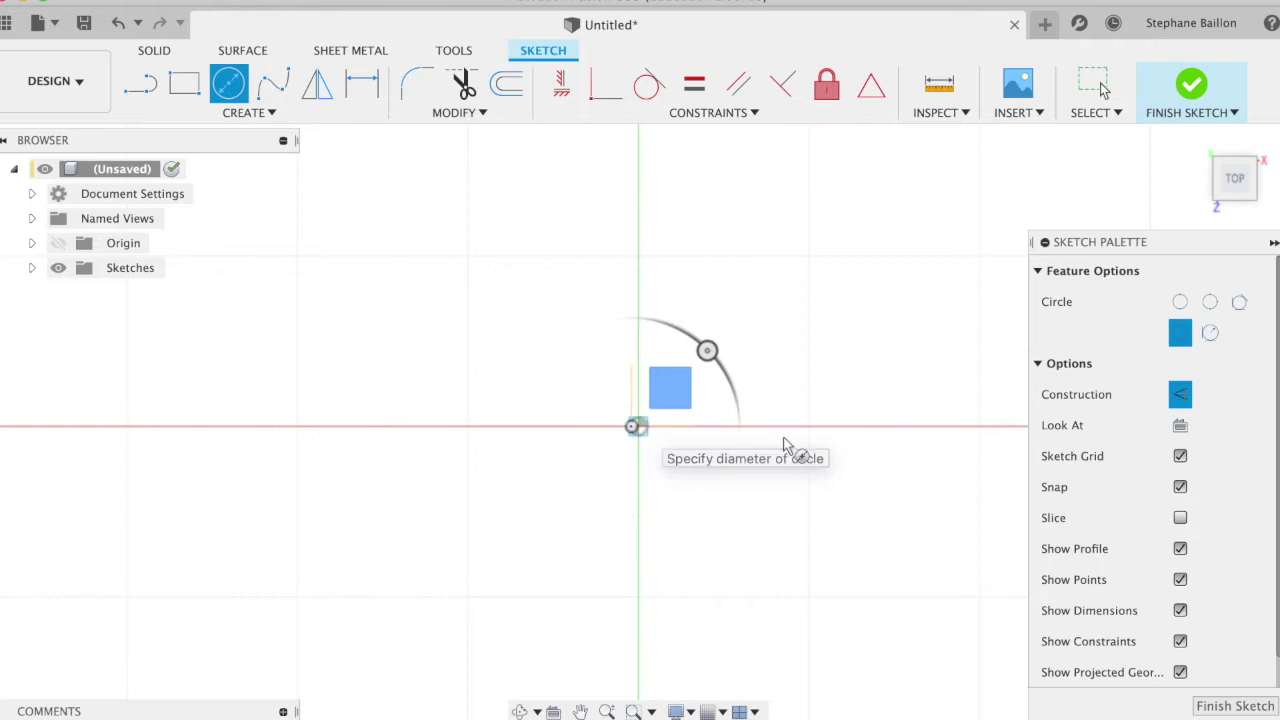
left_click(877, 428)
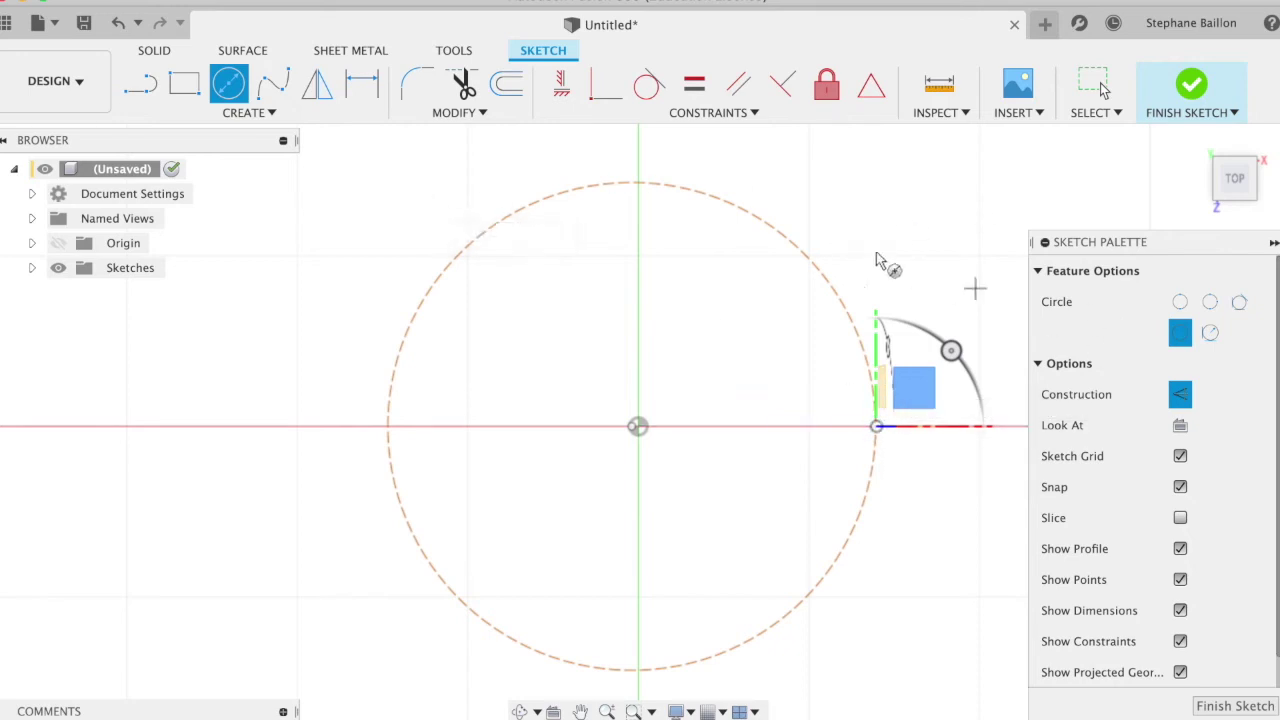
key("Escape")
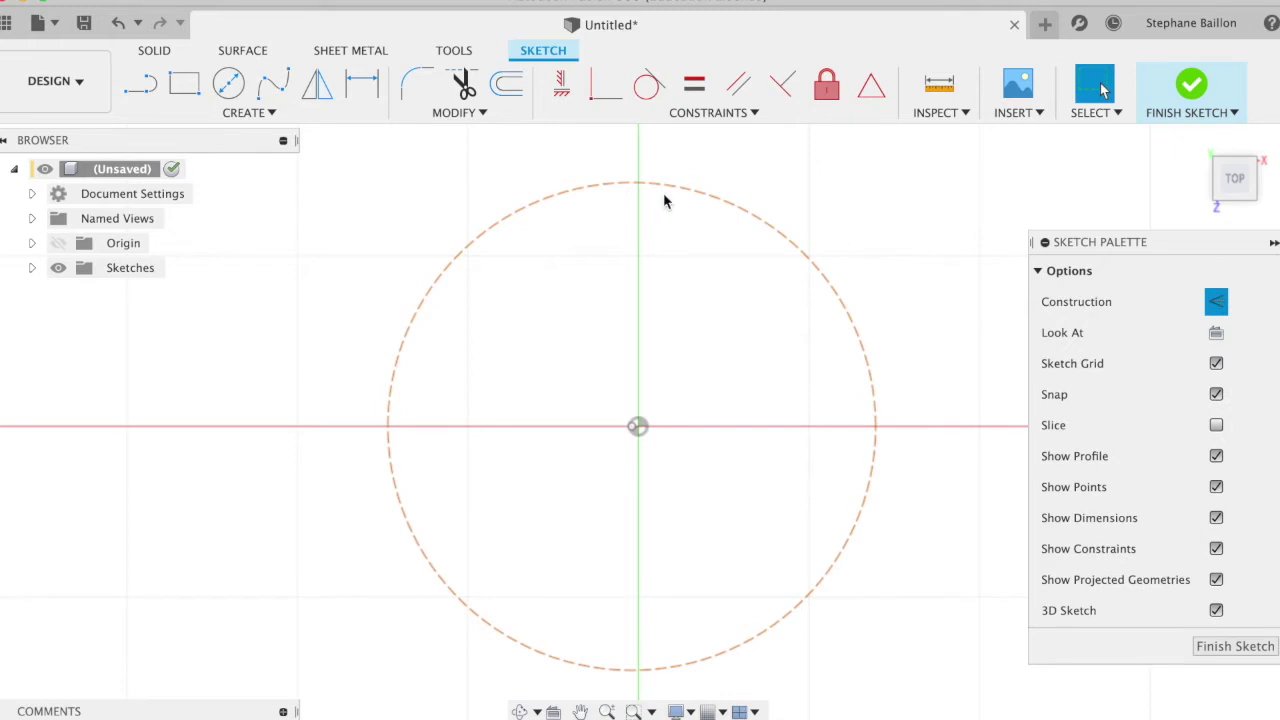
left_click(228, 84)
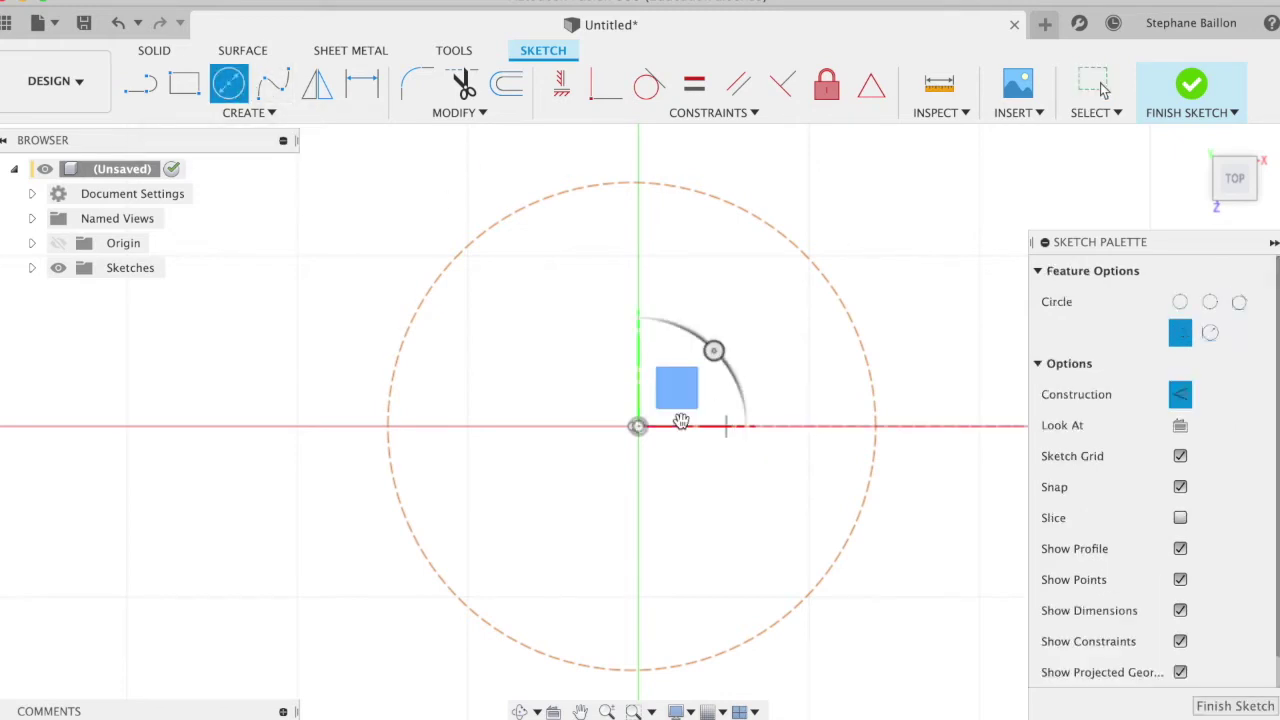
left_click(638, 428)
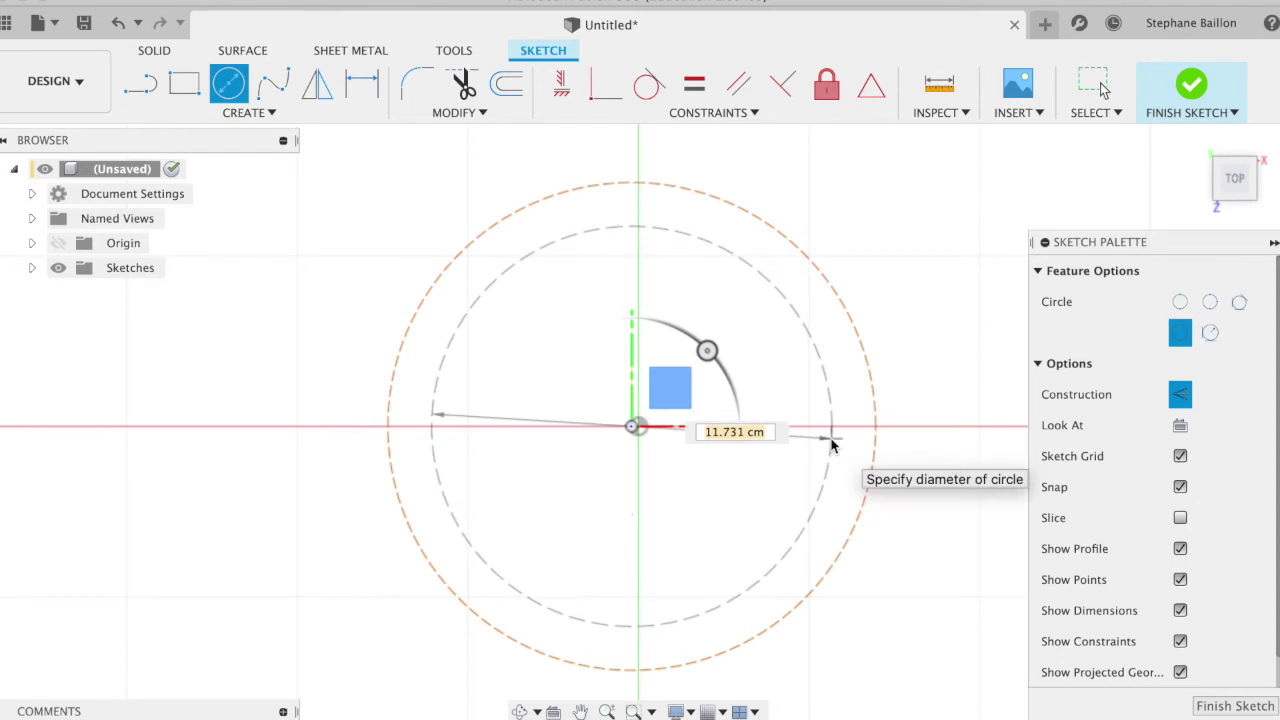
key("Escape")
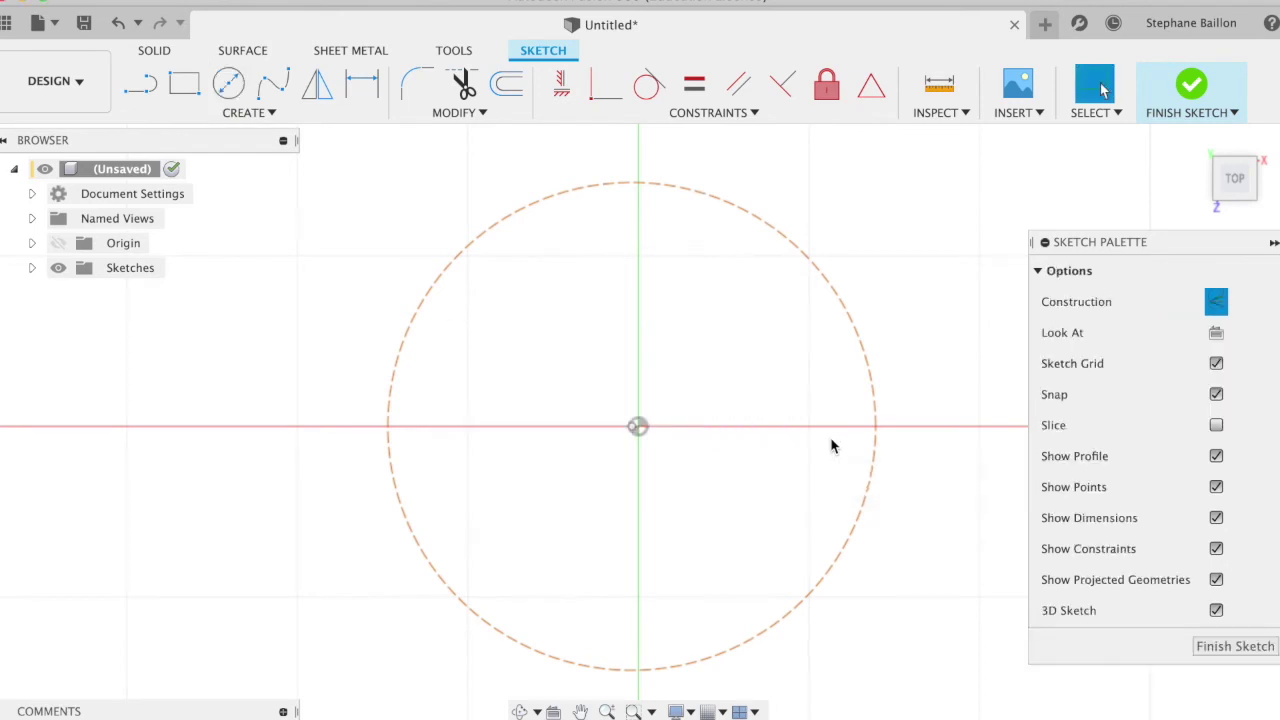
Step: Draw a solid 10 cm circle centred on the origin
left_click(1218, 303)
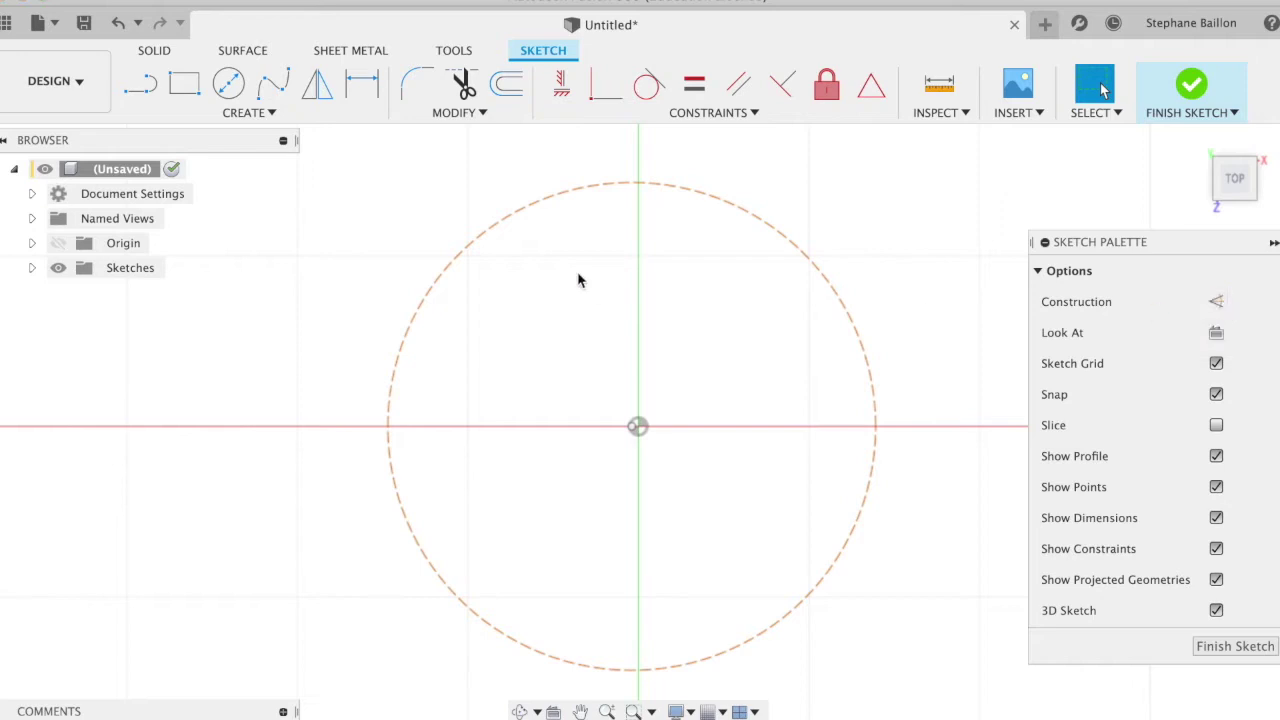
left_click(228, 83)
left_click(640, 428)
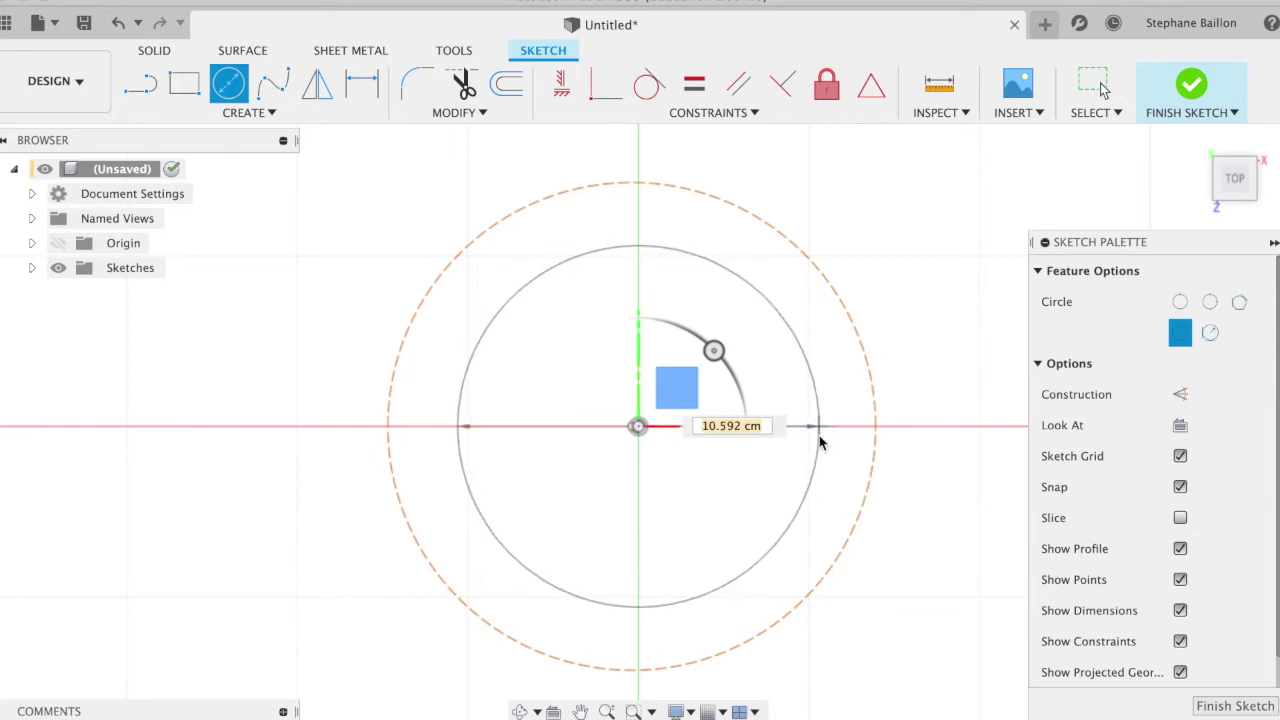
left_click(812, 440)
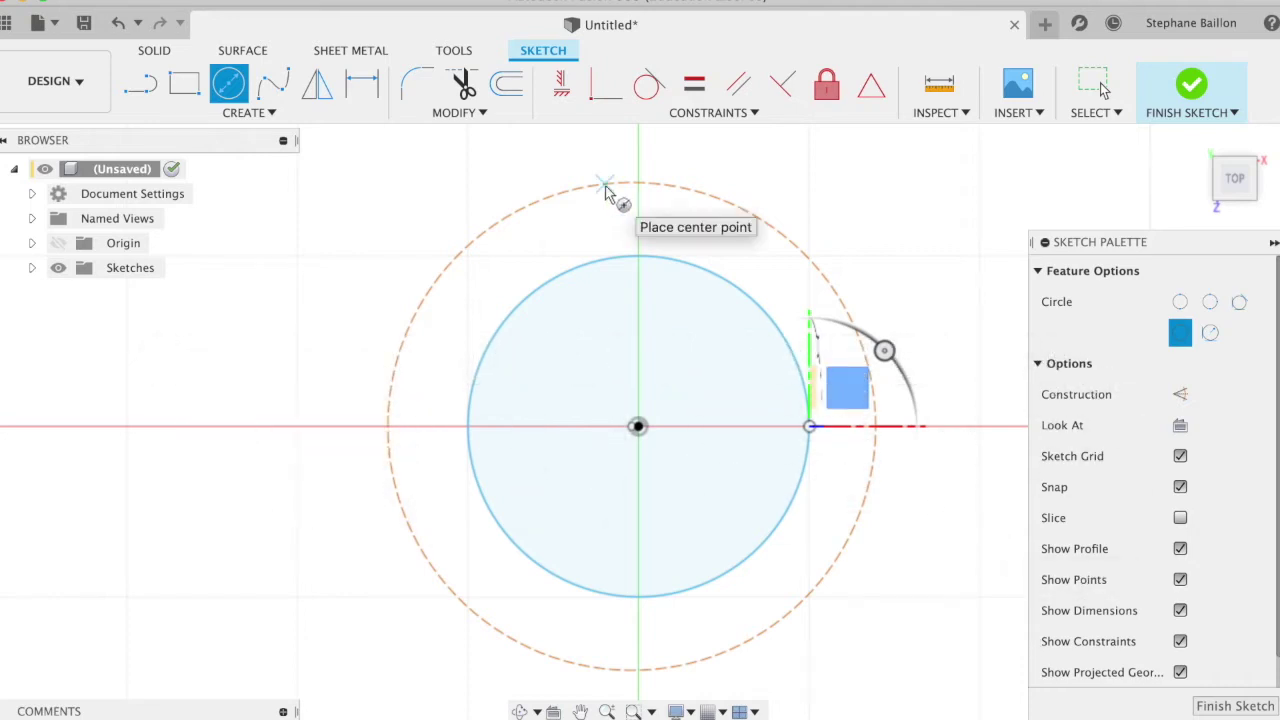
key("Escape")
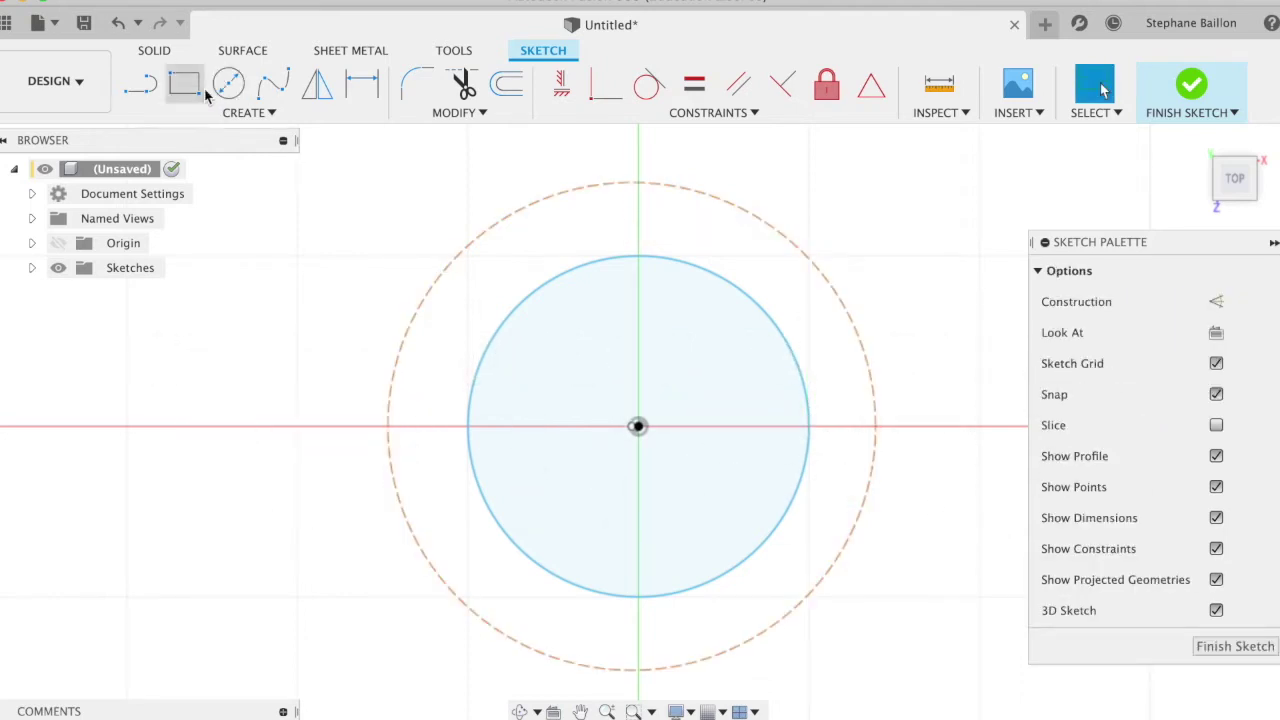
left_click(200, 89)
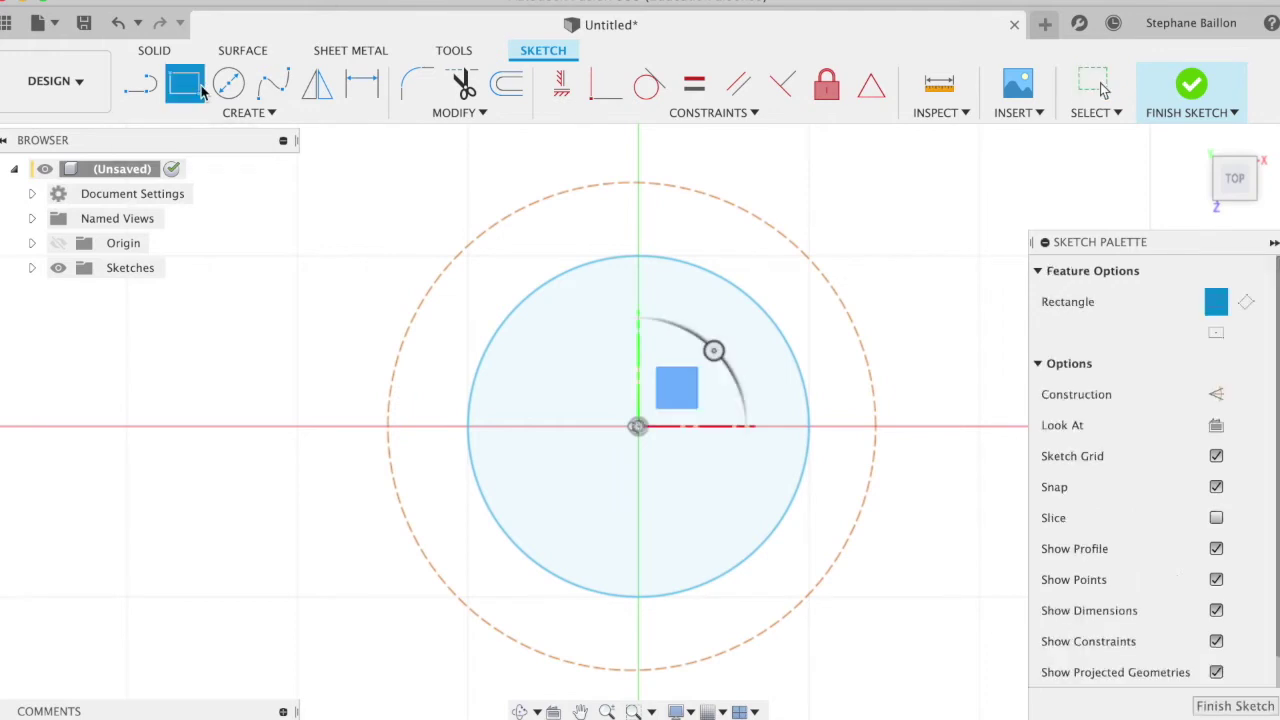
Step: Draw a small rectangle on the circle's left edge, centred on the horizontal axis
left_click(470, 394)
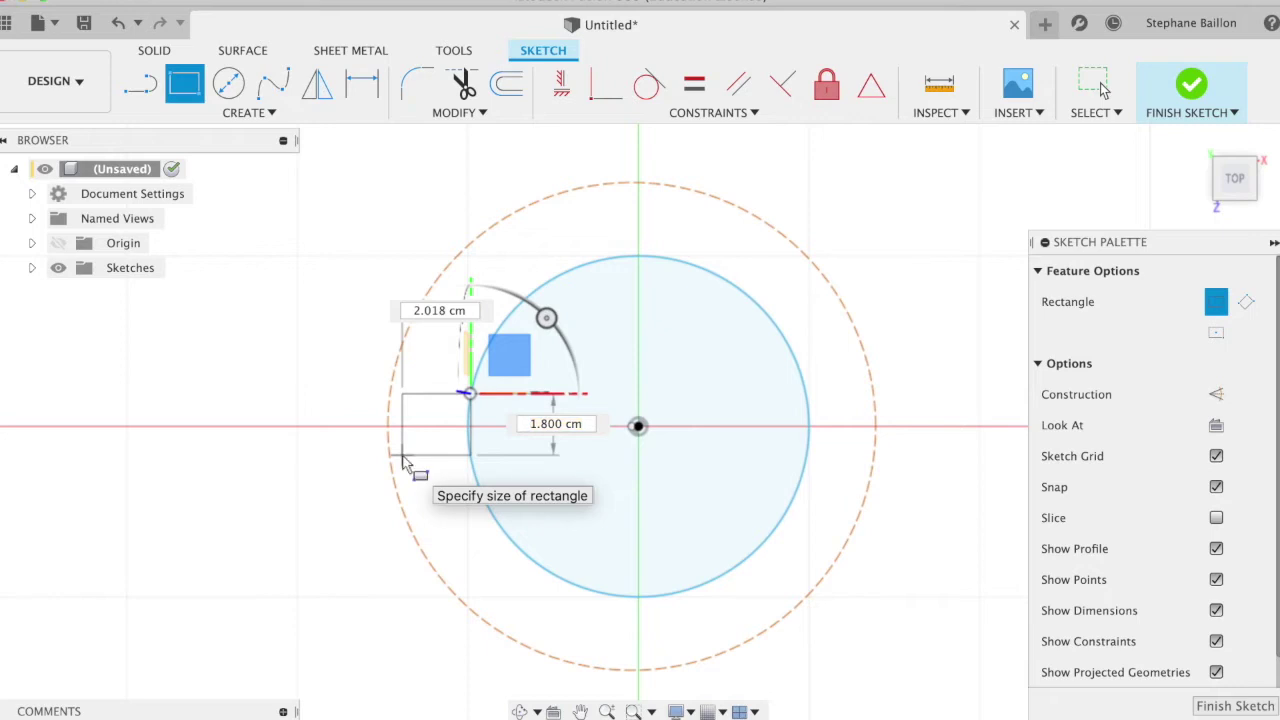
key("Return")
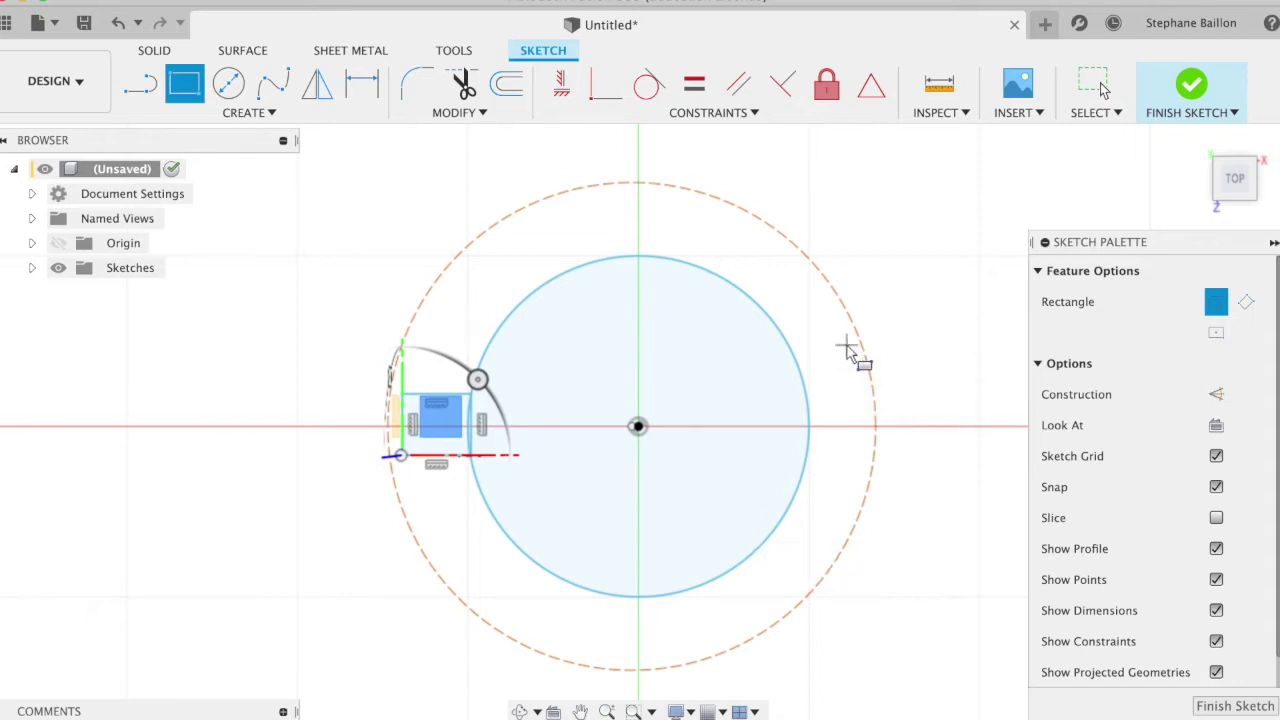
key("Escape")
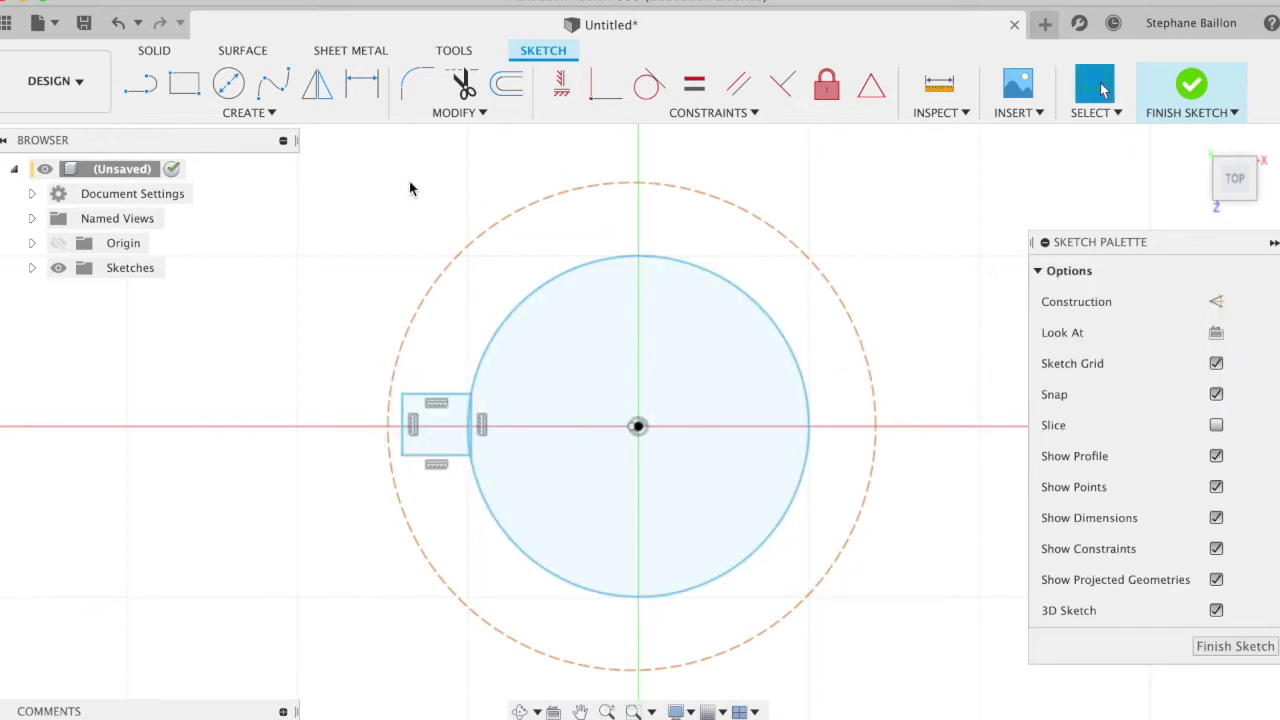
left_click(434, 430)
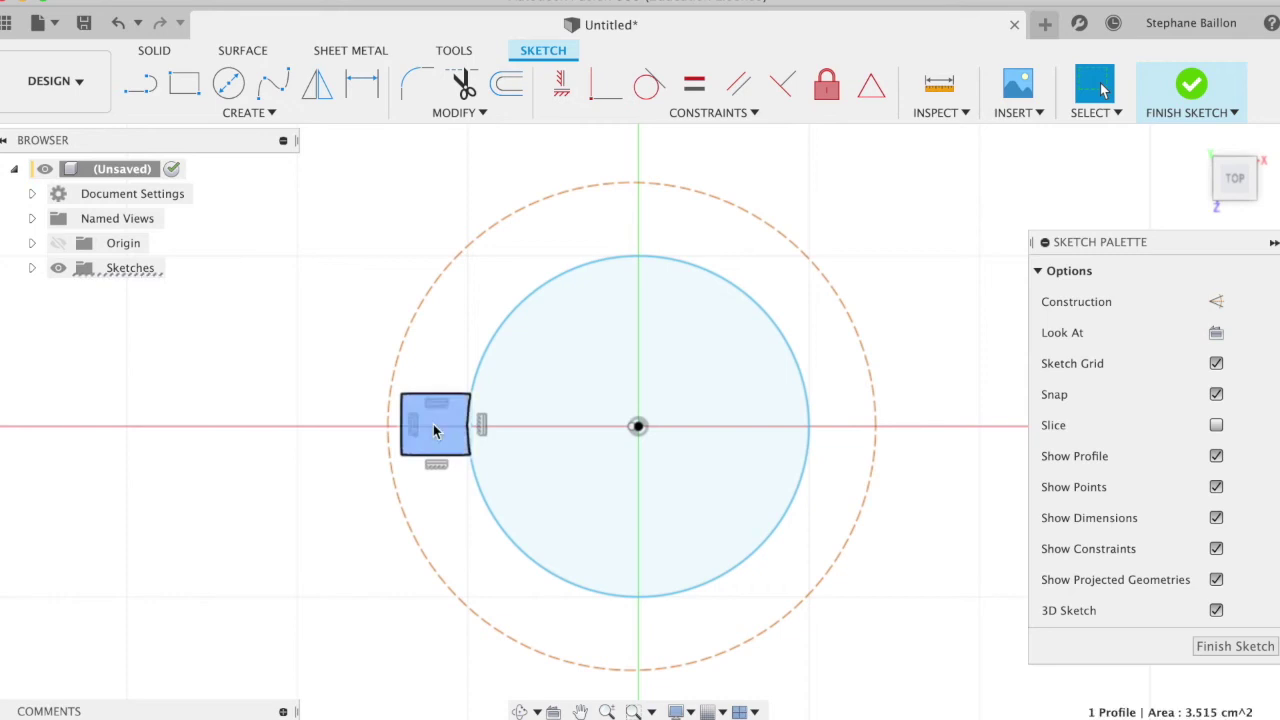
Step: Circular-pattern the rectangle's four edges 6 times around the solid circle's centre
left_click(255, 118)
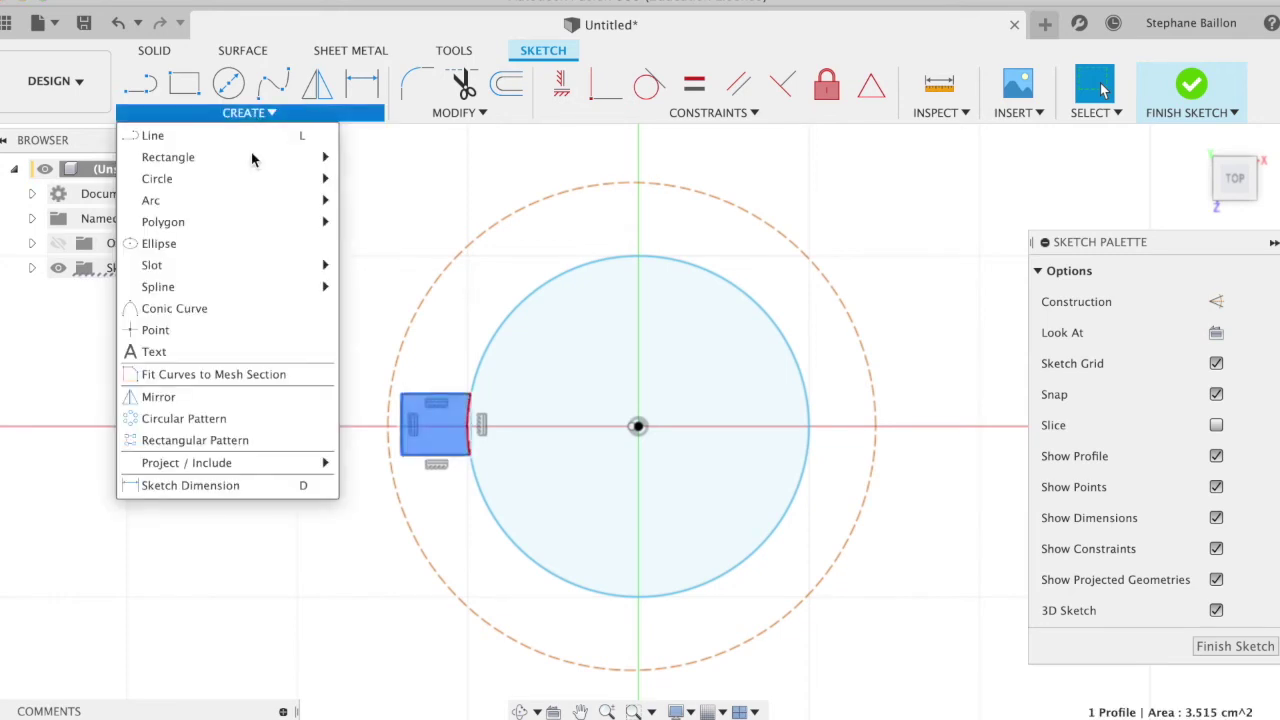
left_click(234, 419)
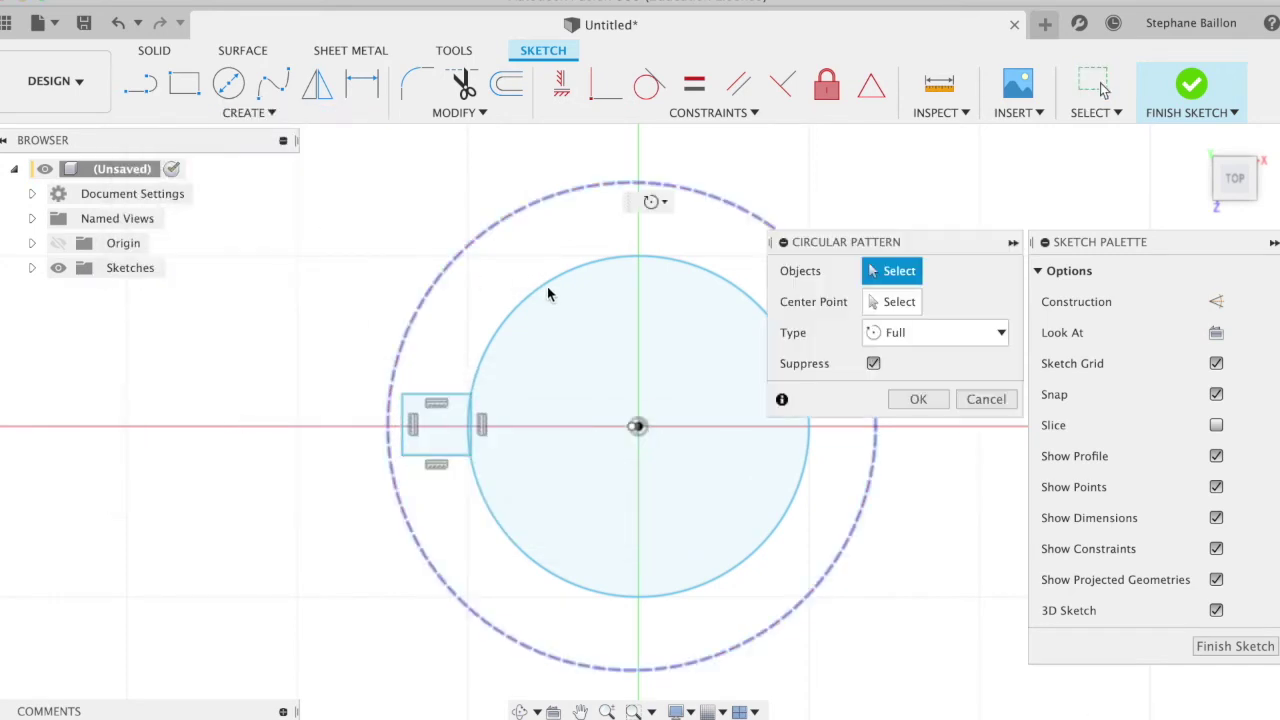
left_click(445, 405)
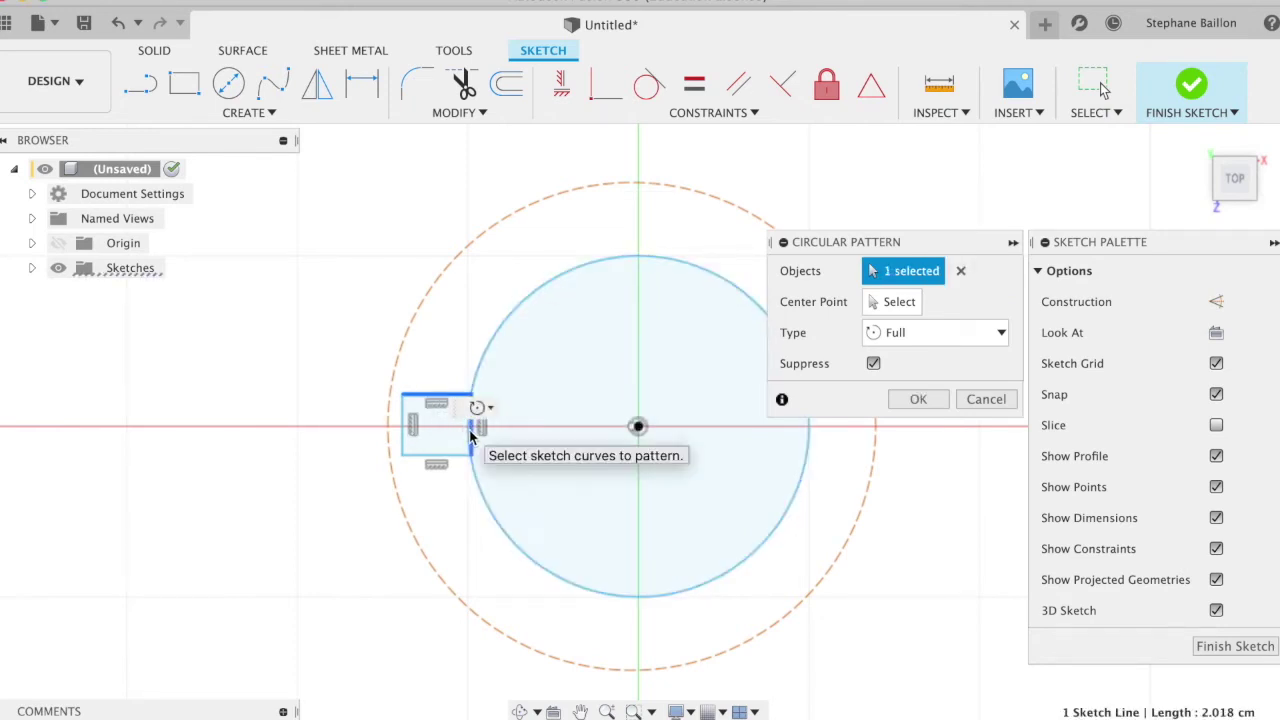
left_click(470, 435)
left_click(412, 432)
left_click(450, 456)
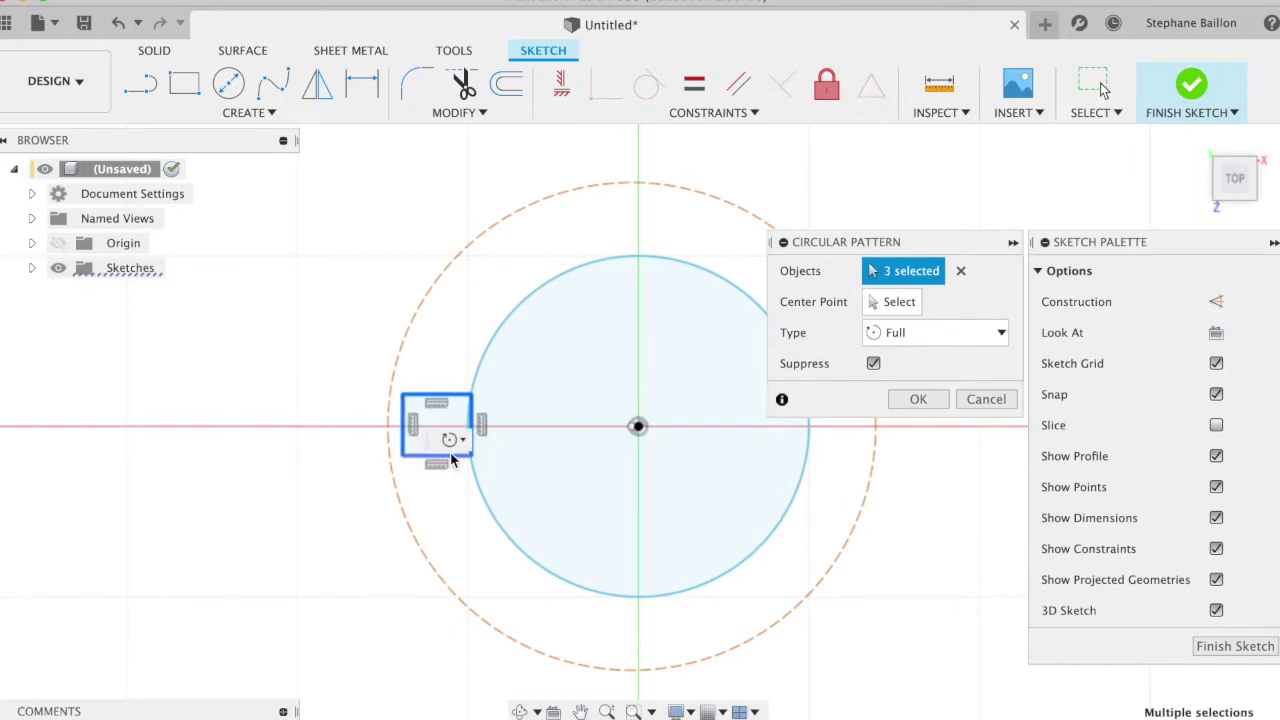
left_click(903, 305)
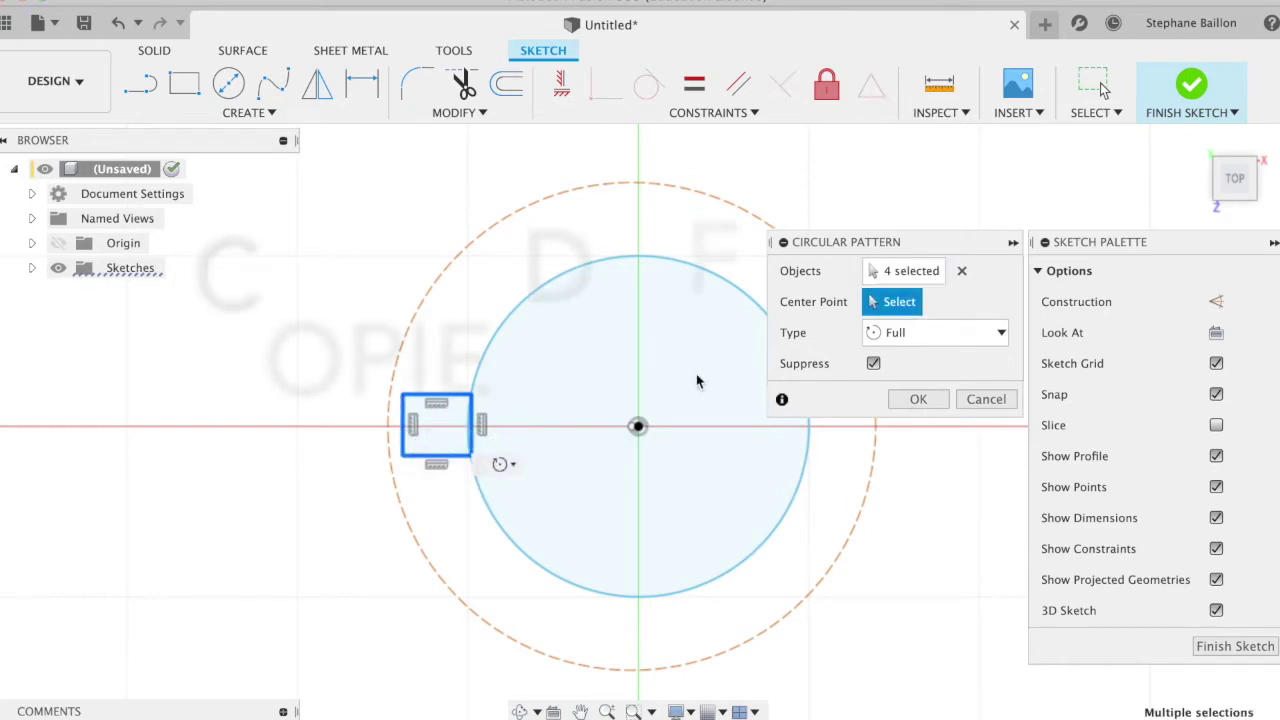
left_click(523, 308)
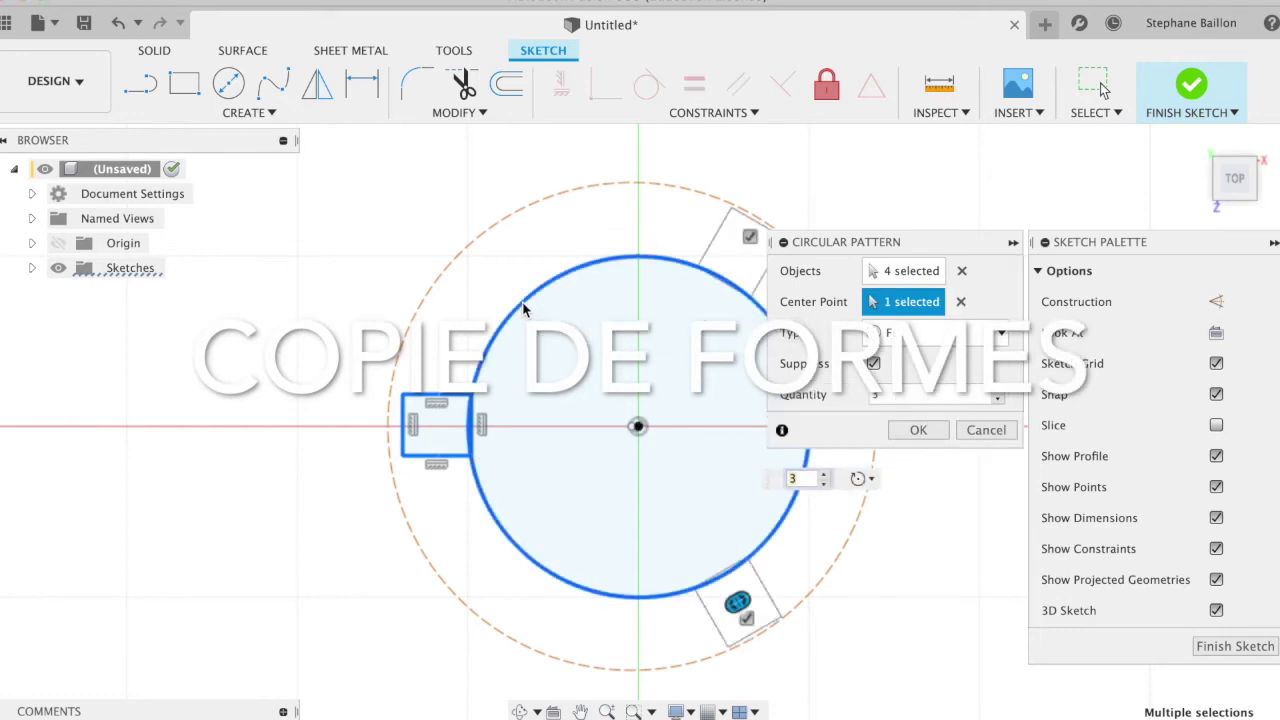
left_click(826, 476)
left_click(826, 476)
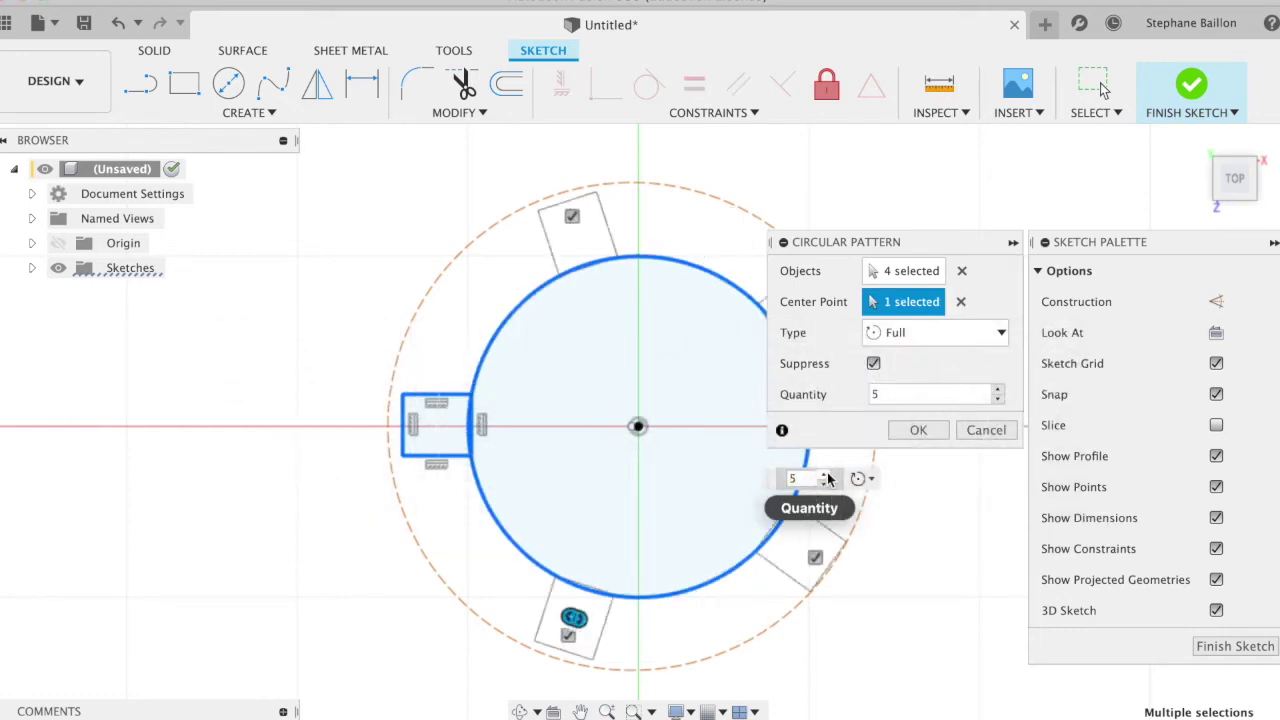
left_click(826, 476)
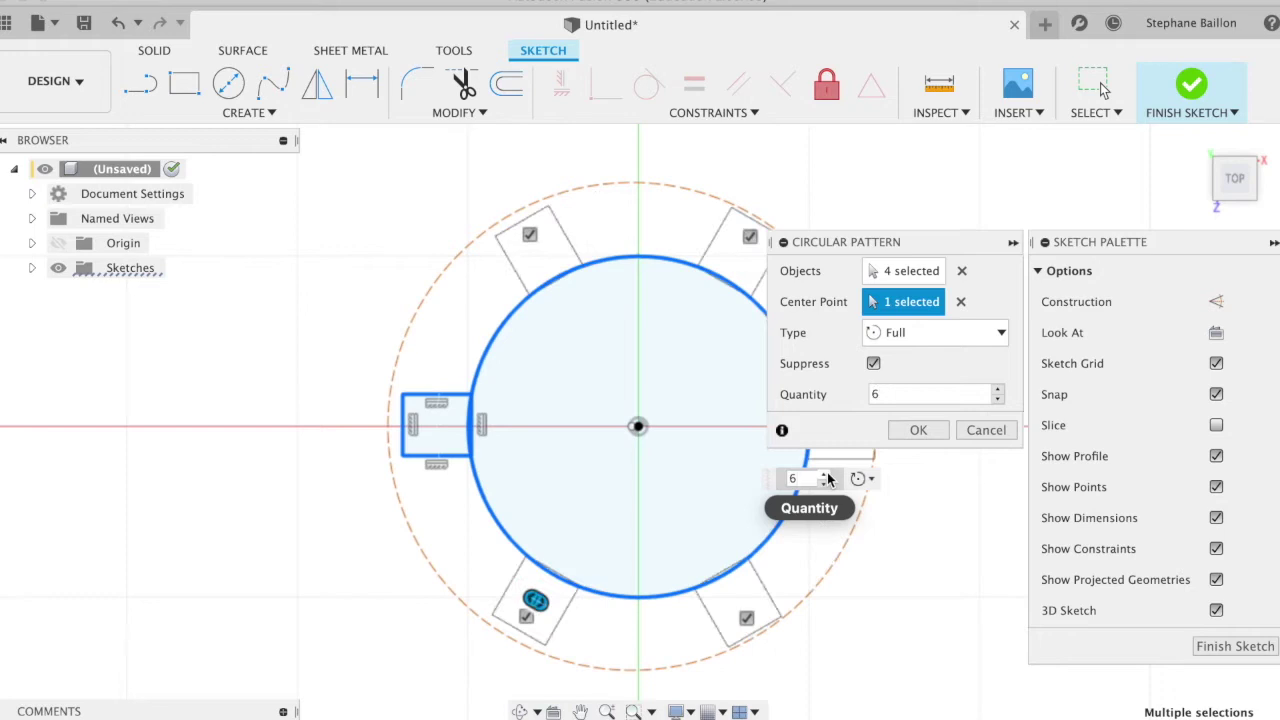
left_click(915, 430)
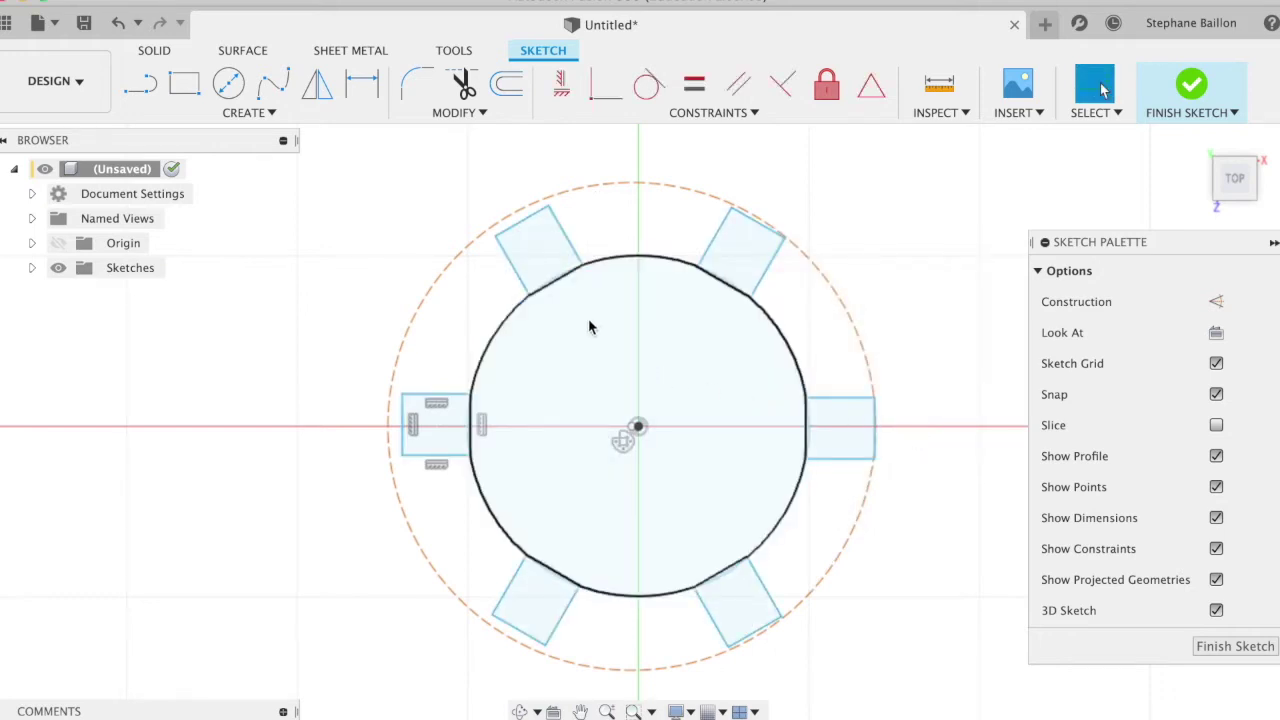
left_click(451, 257)
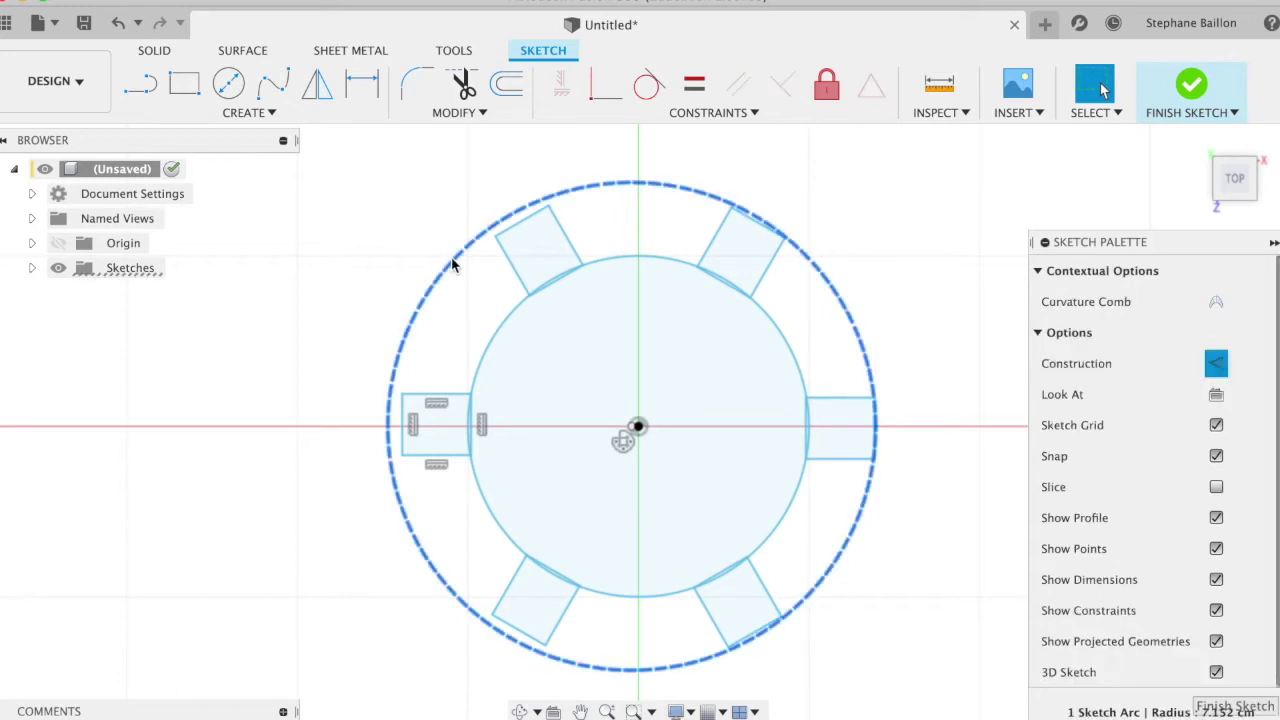
Step: Delete the dashed construction circle and trim the circle arcs inside all six teeth
key("Delete")
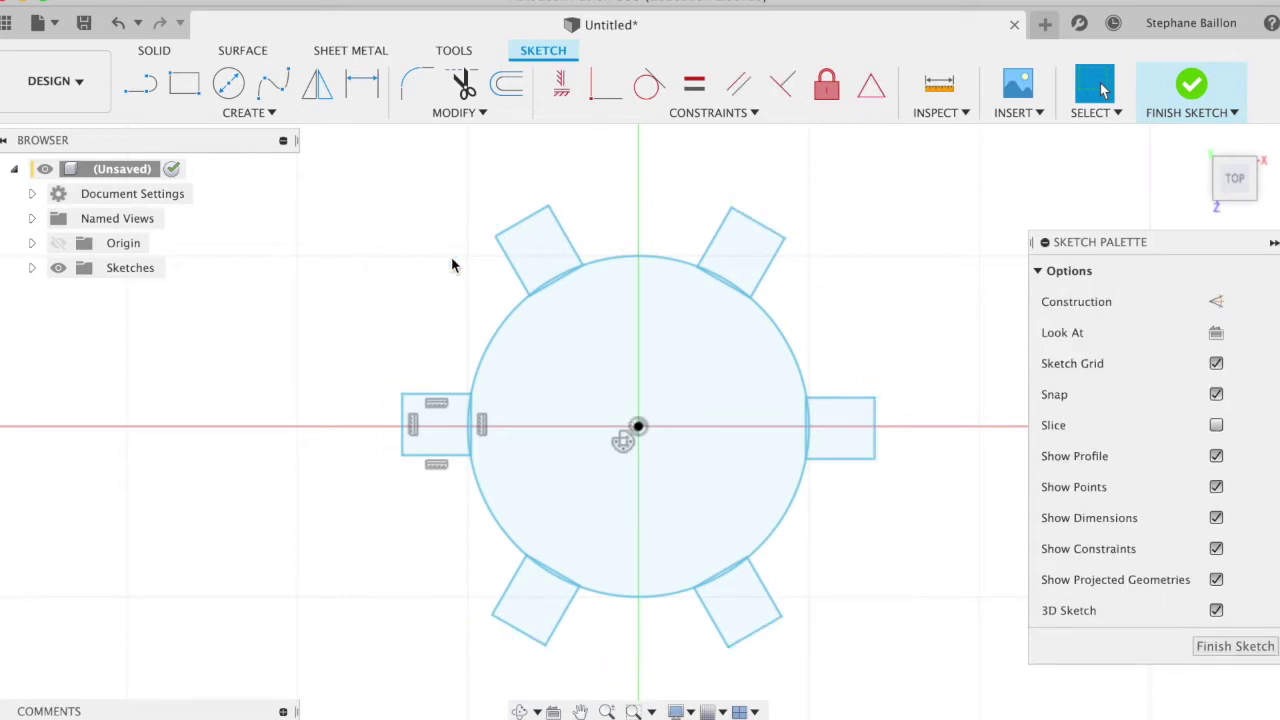
left_click(462, 86)
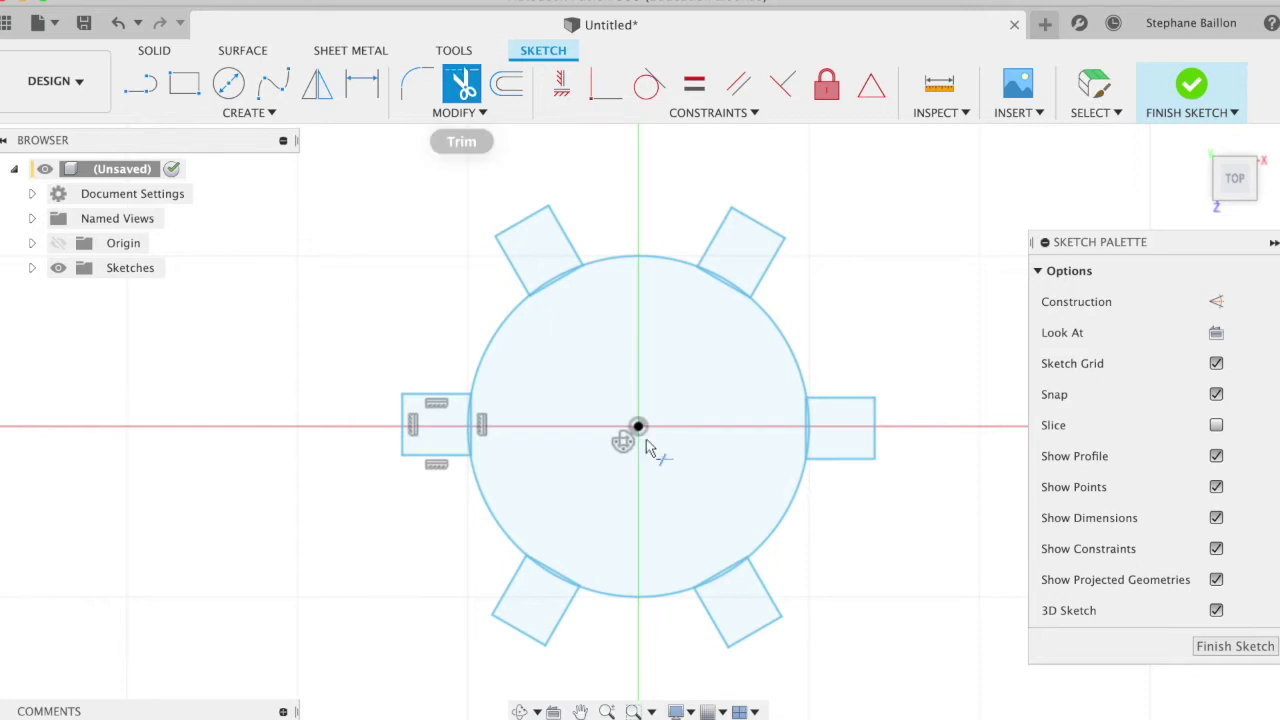
left_click(560, 290)
left_click(558, 283)
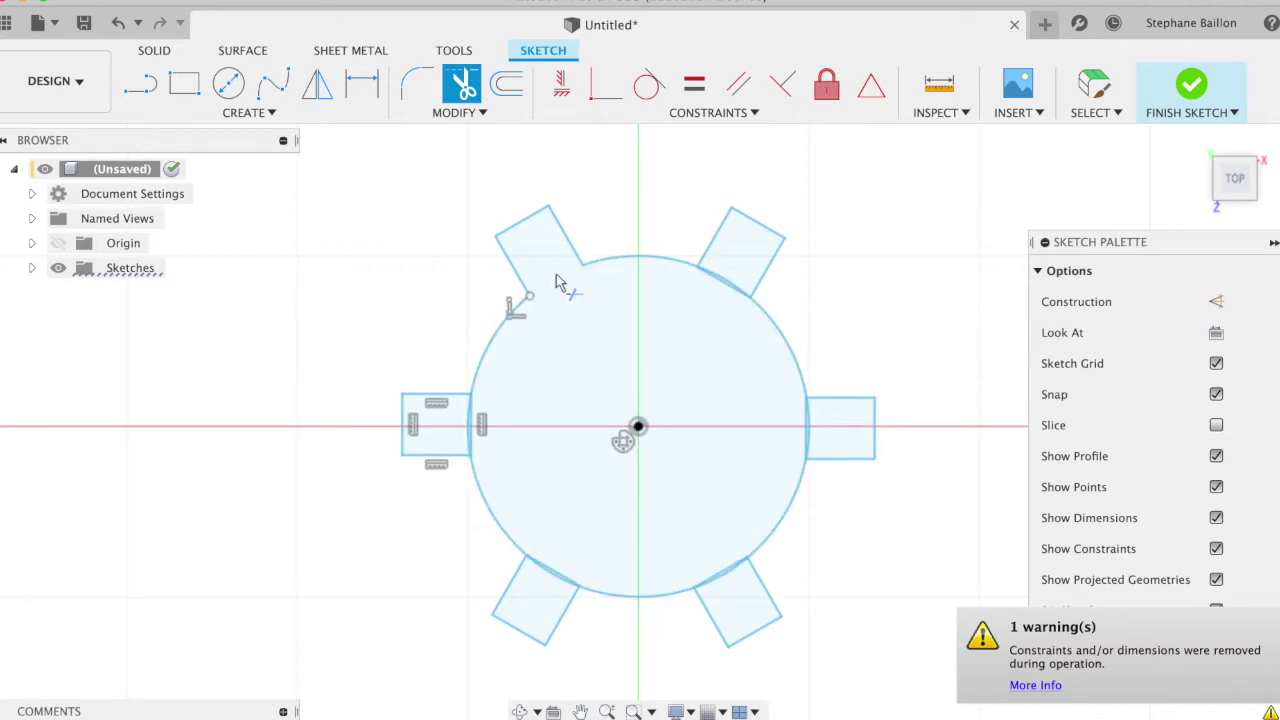
left_click(727, 287)
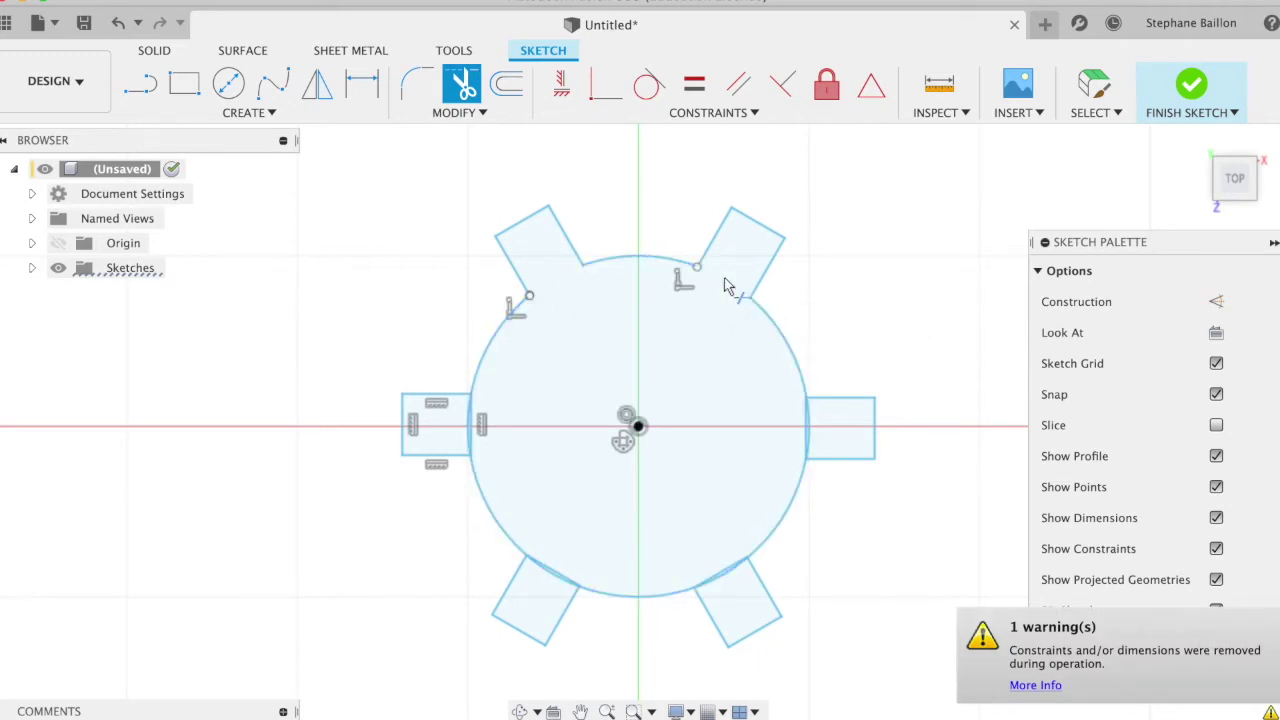
left_click(809, 440)
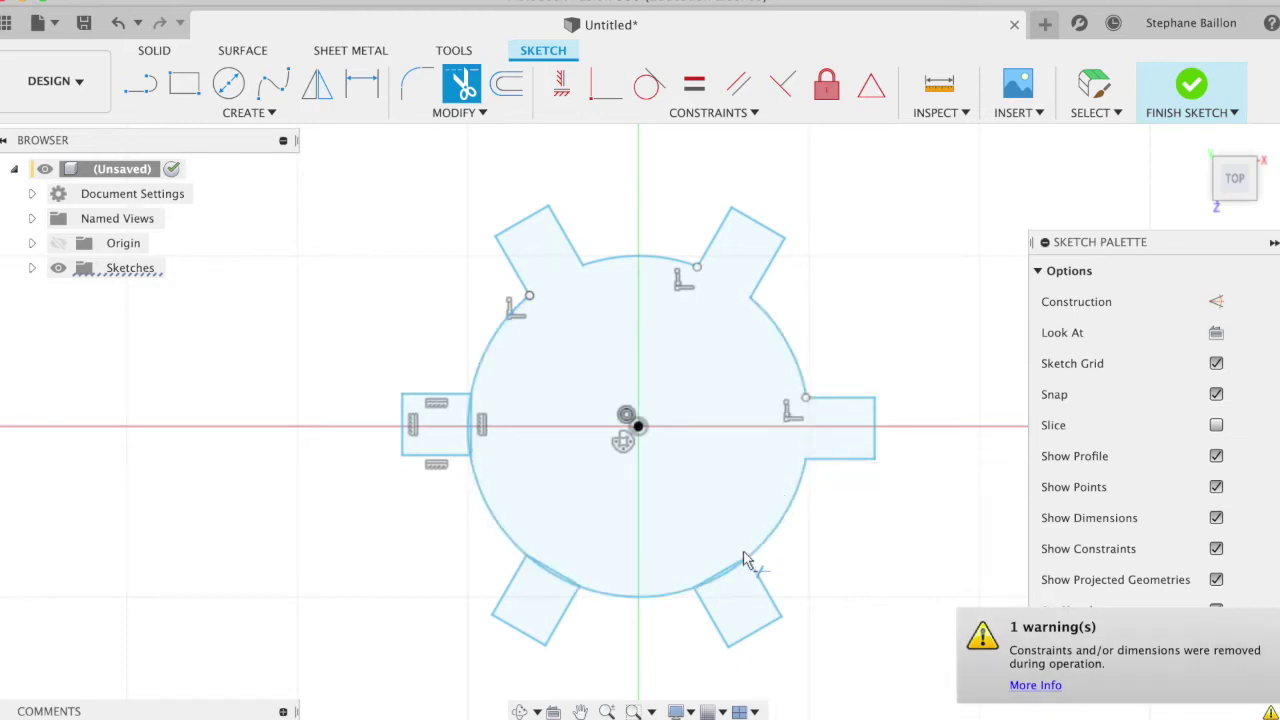
left_click(727, 578)
left_click(558, 584)
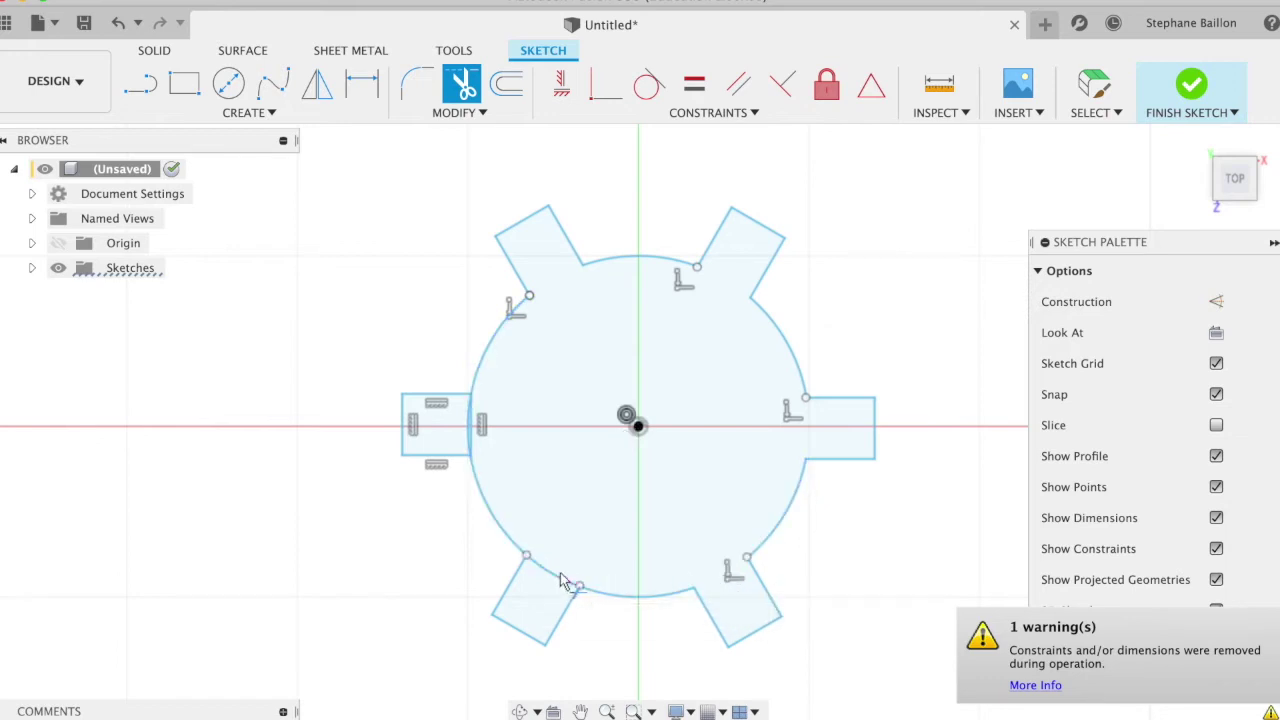
left_click(471, 432)
left_click(467, 440)
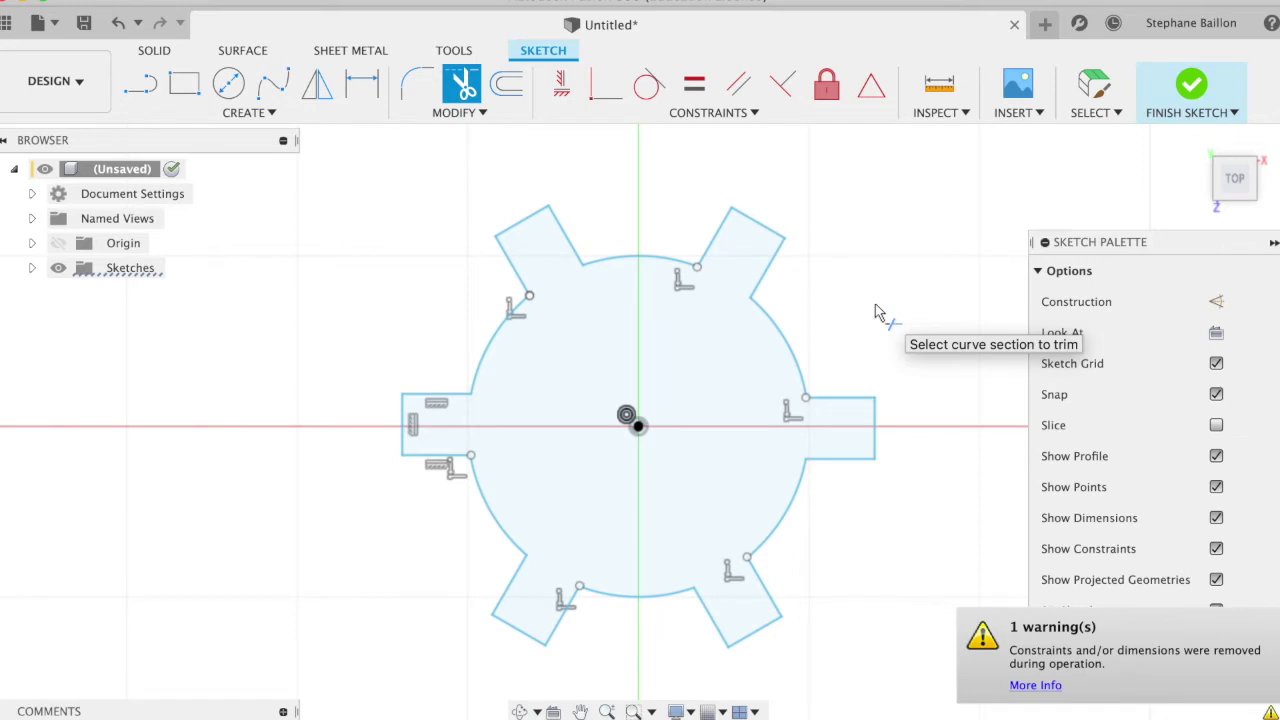
key("Escape")
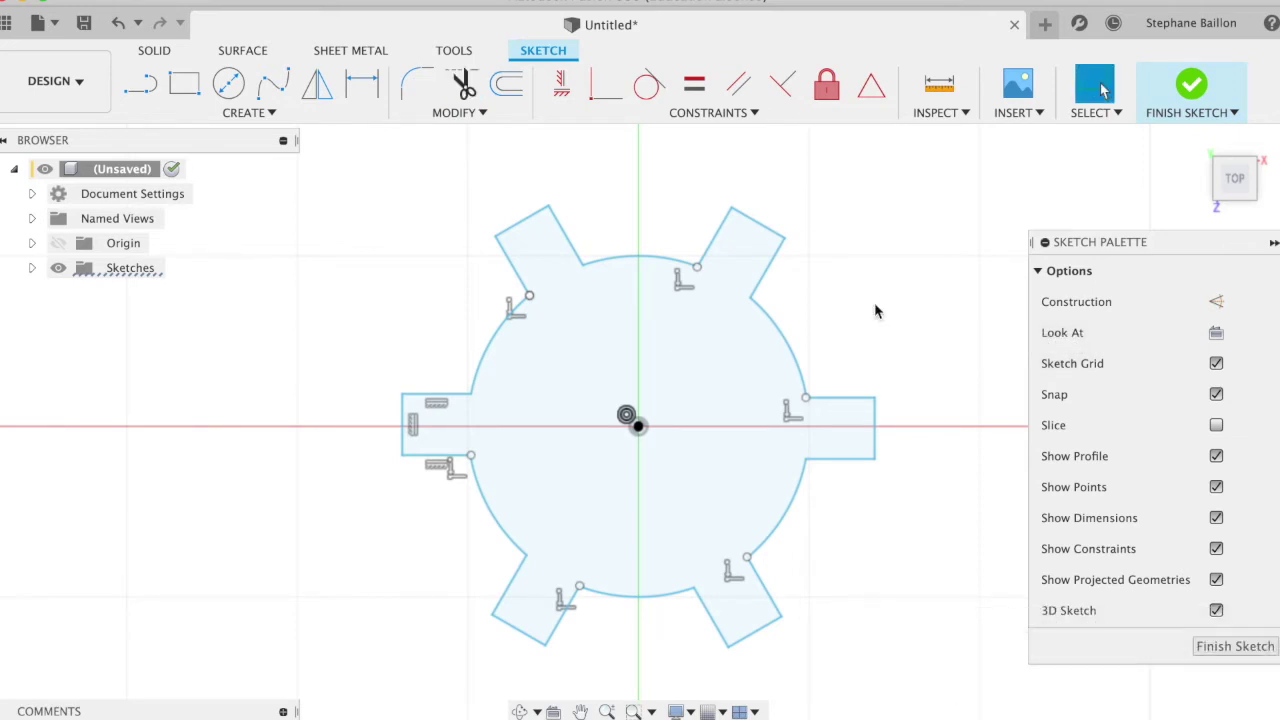
Step: Select the whole gear sketch, finish it, and return to the home view
left_click_drag(341, 165, 977, 662)
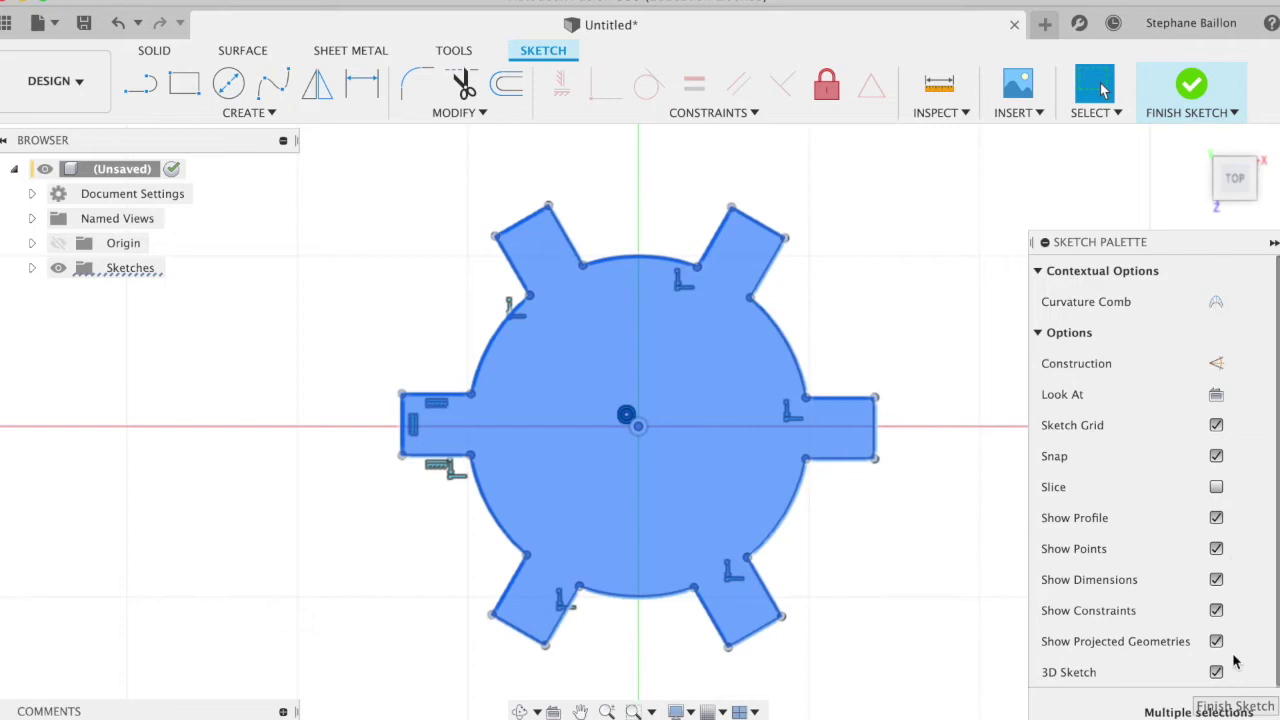
left_click(1235, 710)
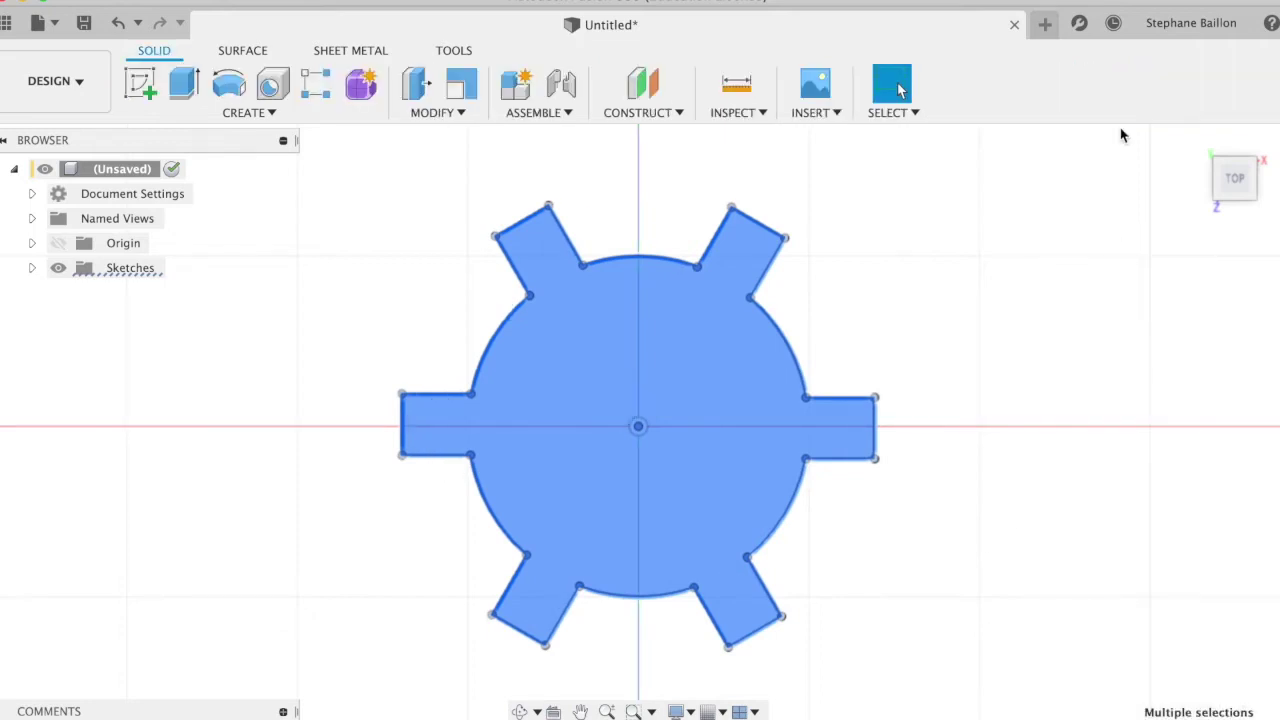
left_click(1193, 134)
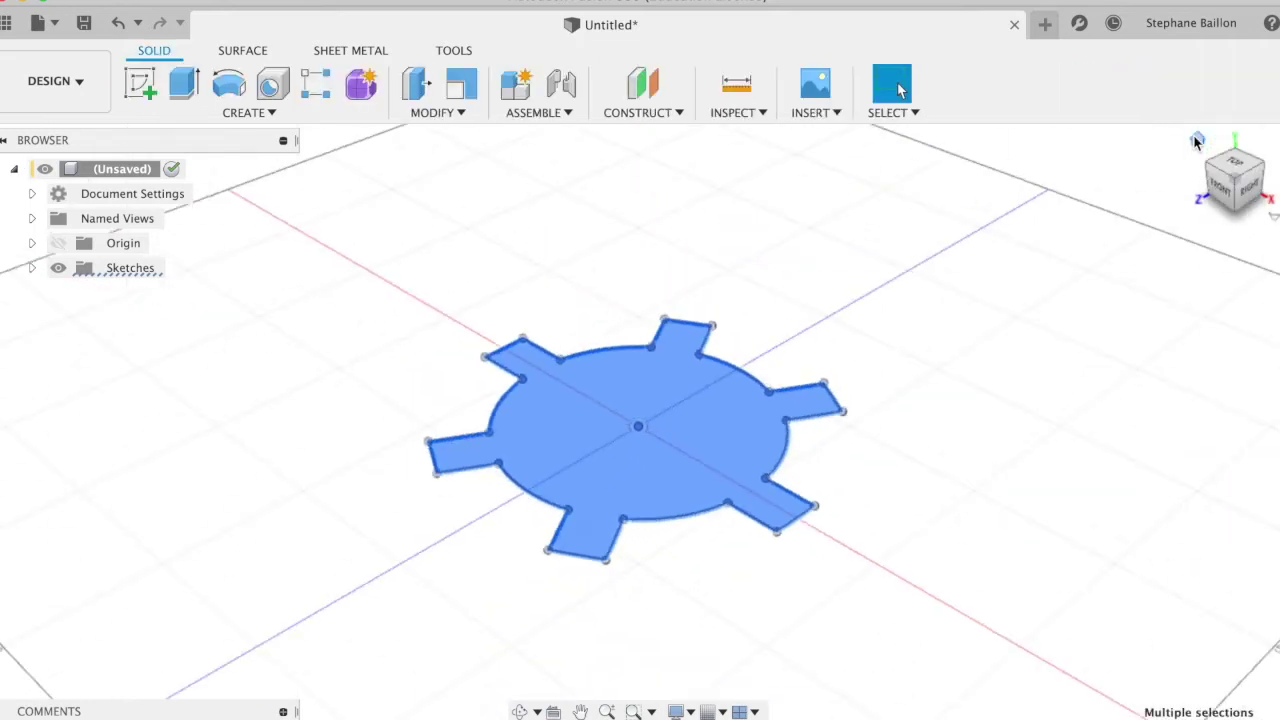
Step: Add a construction plane offset 7.043 cm above the gear profile
left_click(642, 84)
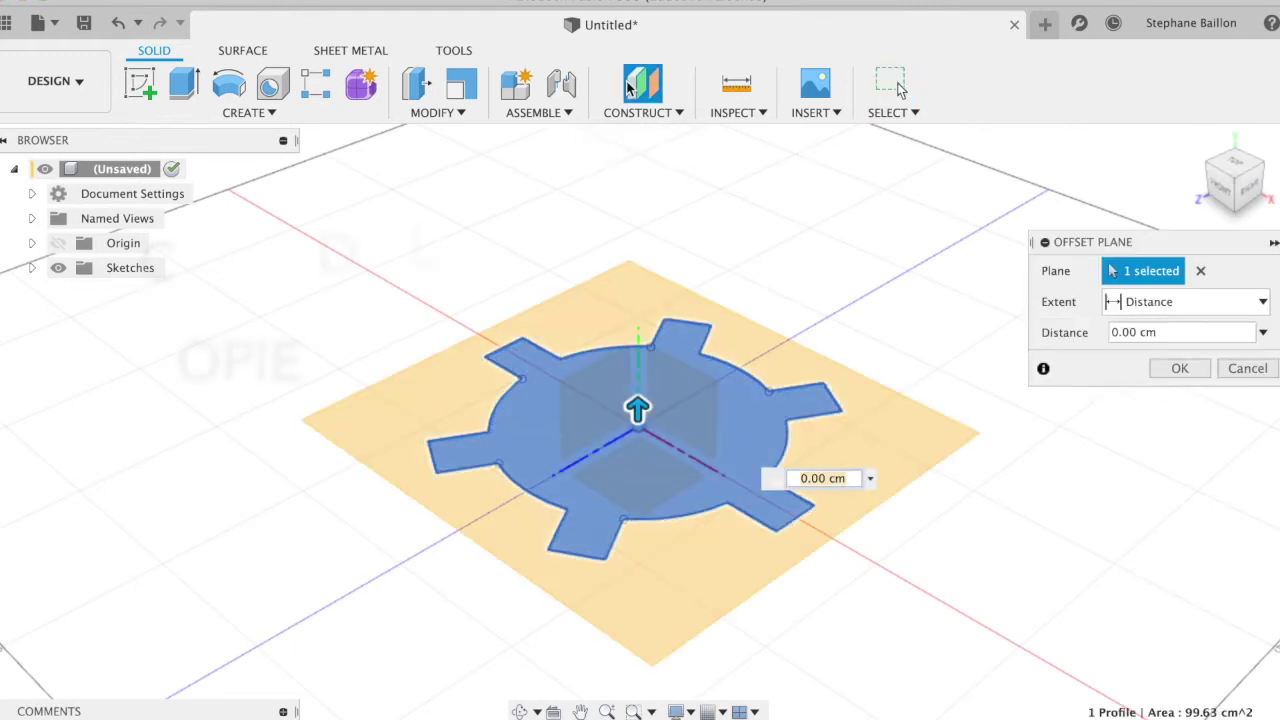
left_click_drag(639, 408, 600, 226)
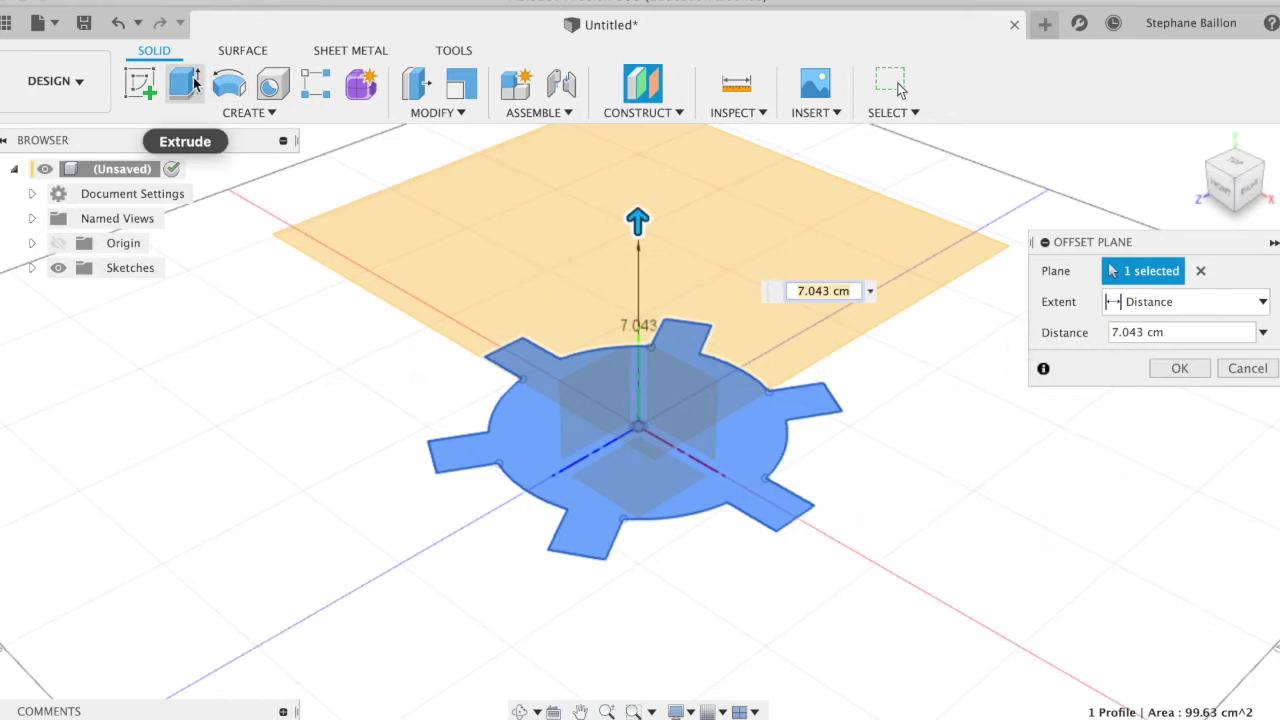
left_click(137, 92)
Step: Start a sketch on the offset plane and paste the gear profile into it
left_click(567, 237)
key("ctrl+v")
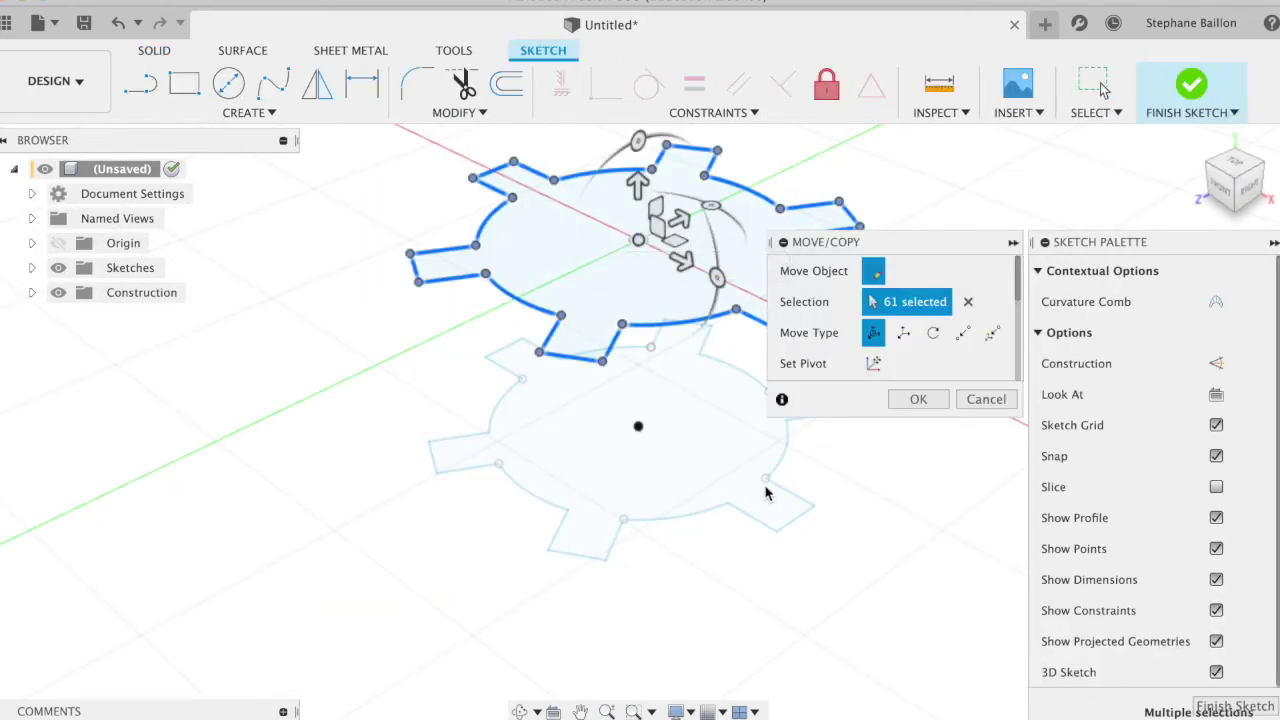
left_click(1235, 163)
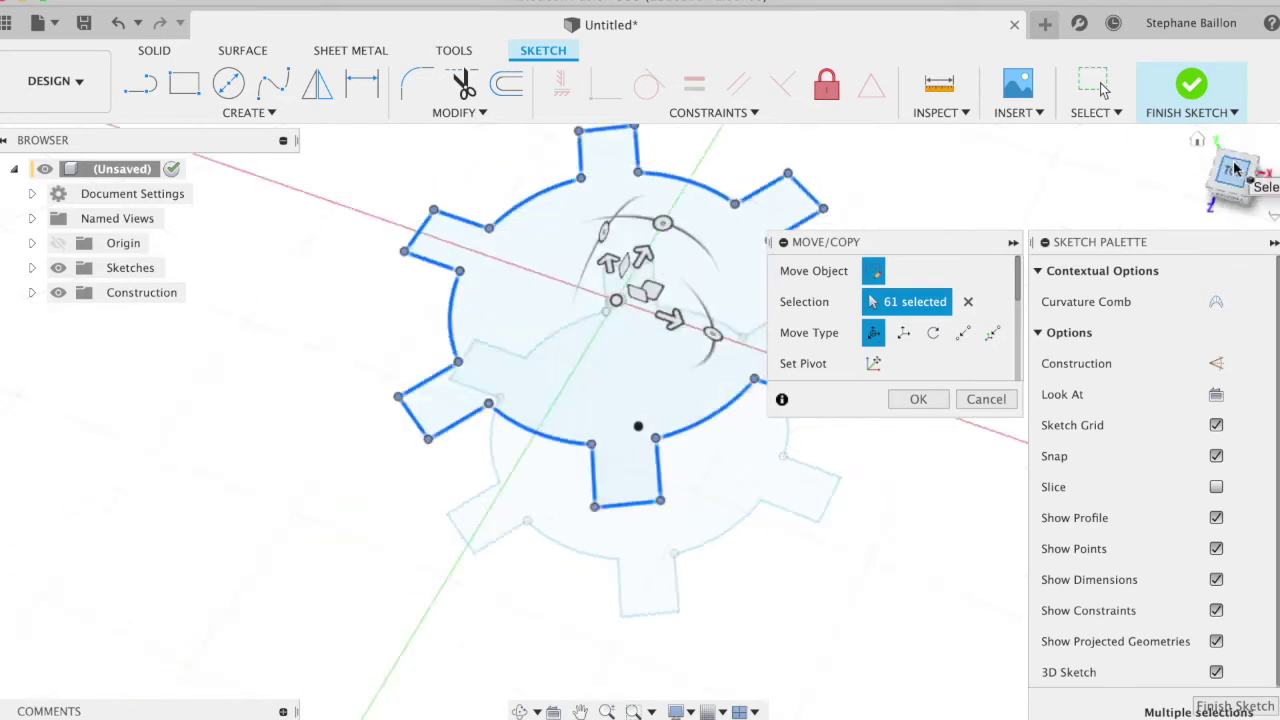
mouse_move(880, 243)
left_mouse_down()
mouse_move(395, 365)
mouse_move(199, 357)
left_mouse_up()
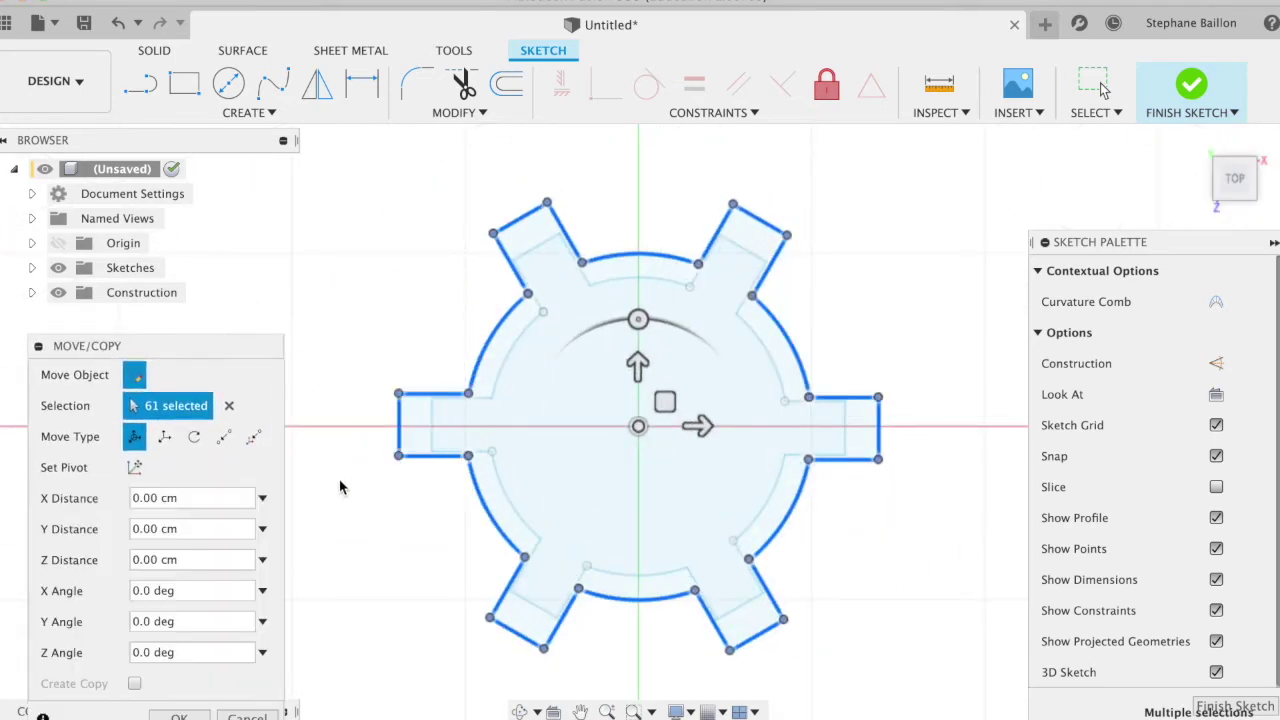
left_click_drag(219, 344, 350, 78)
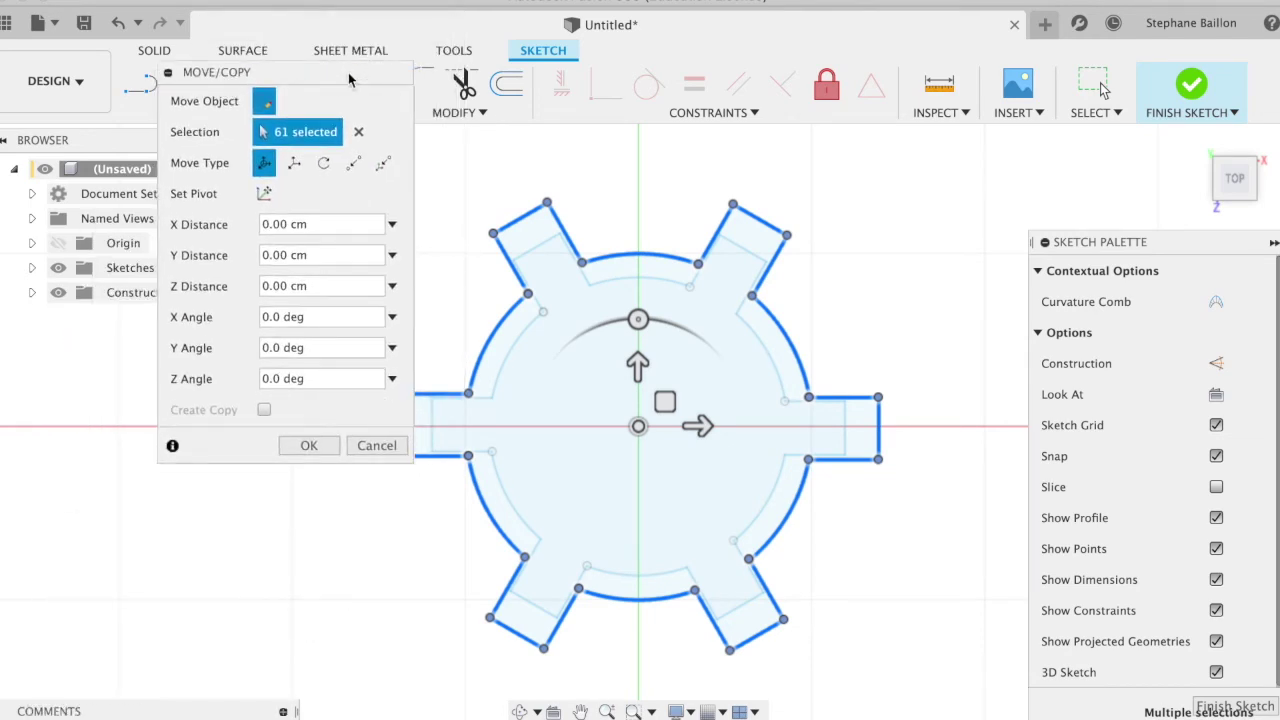
left_click(31, 244)
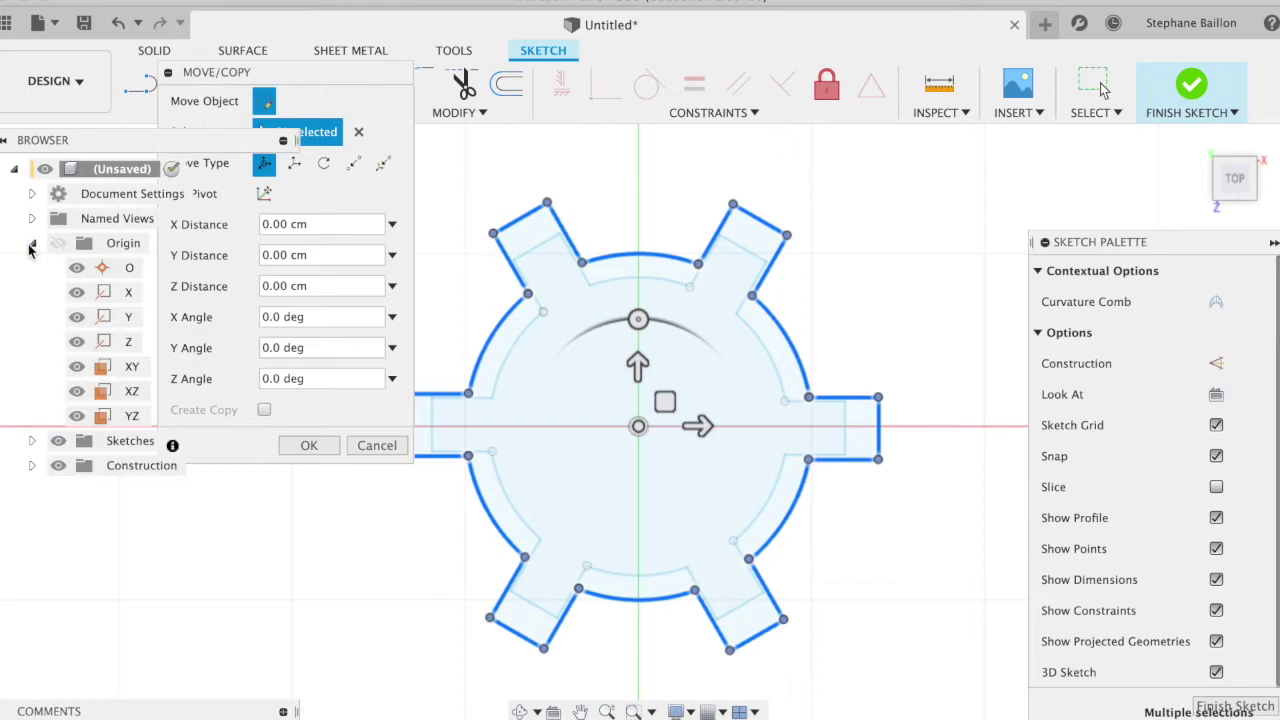
Step: Rotate the pasted gear profile -15 degrees about the Y axis
left_click(323, 163)
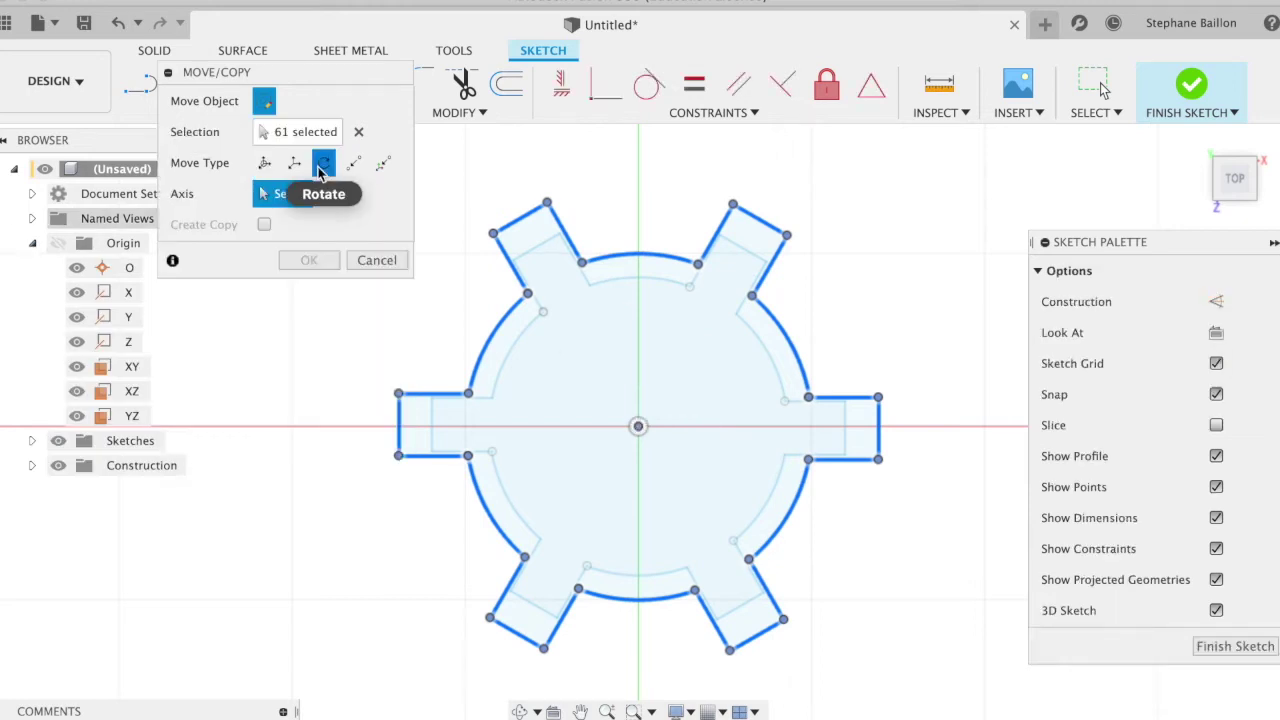
left_click(127, 318)
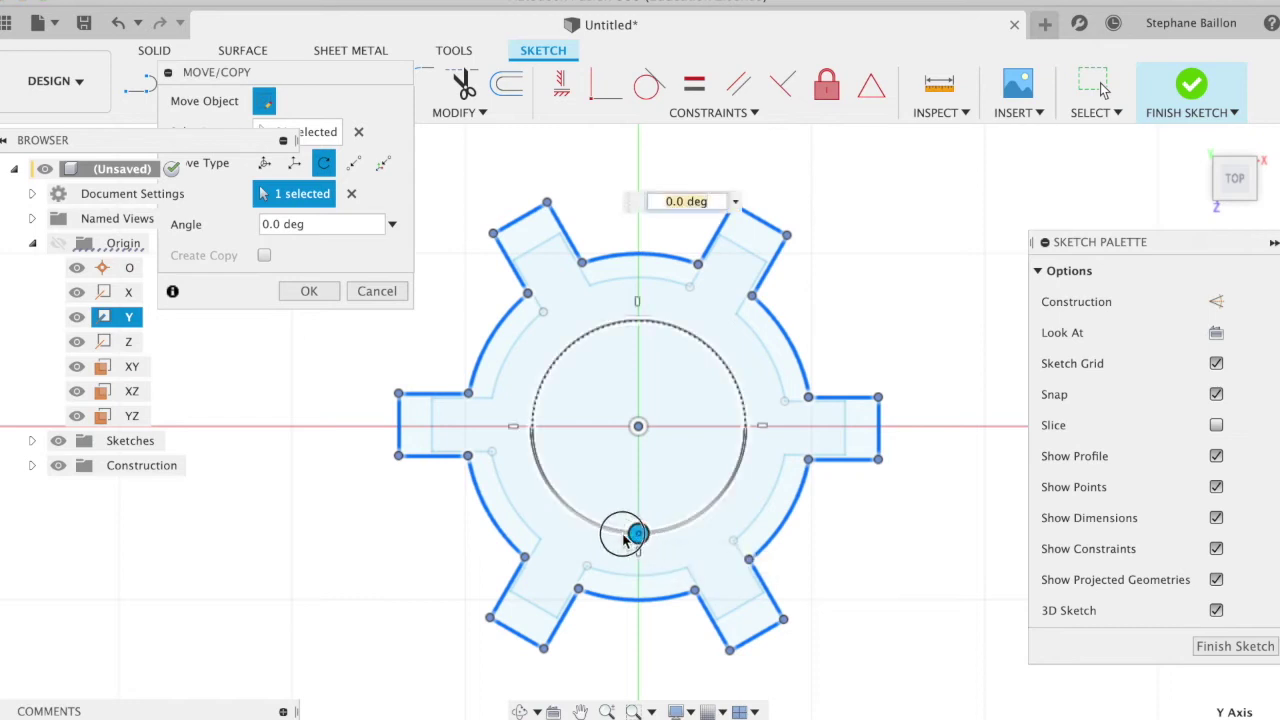
left_click_drag(641, 534, 611, 533)
left_click_drag(610, 535, 614, 543)
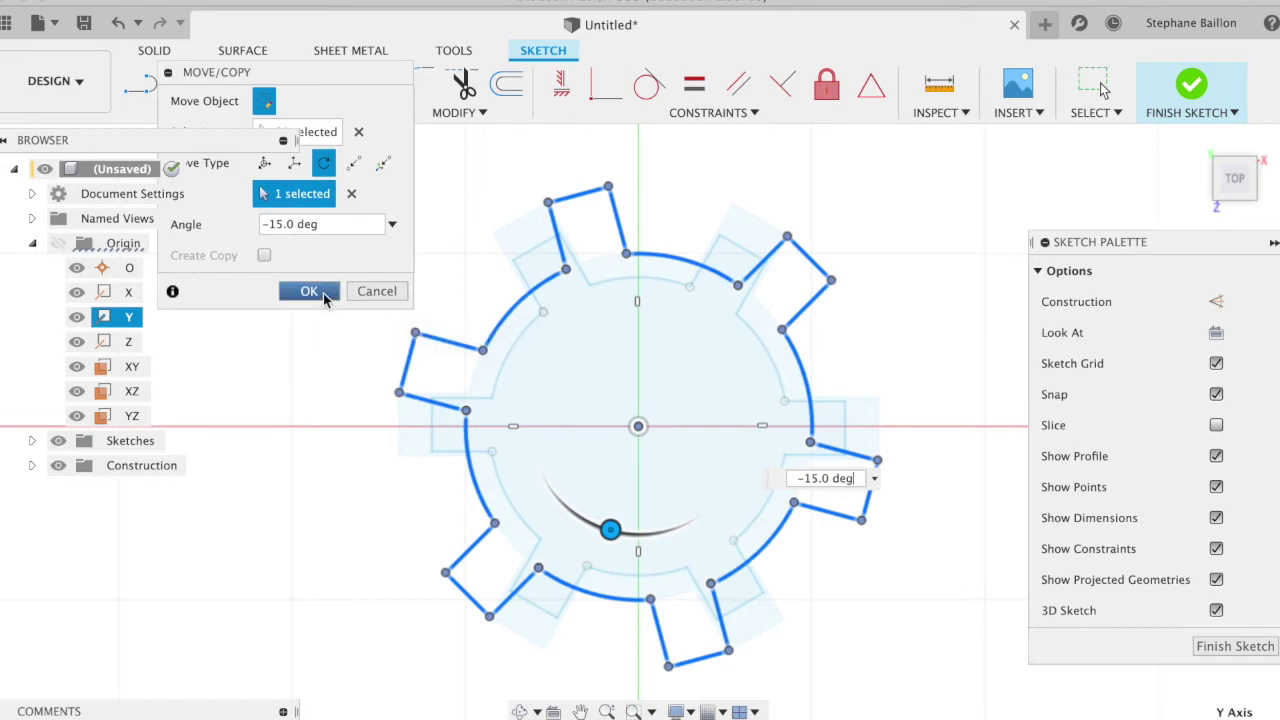
mouse_move(344, 72)
left_mouse_down()
mouse_move(288, 350)
mouse_move(316, 338)
left_mouse_up()
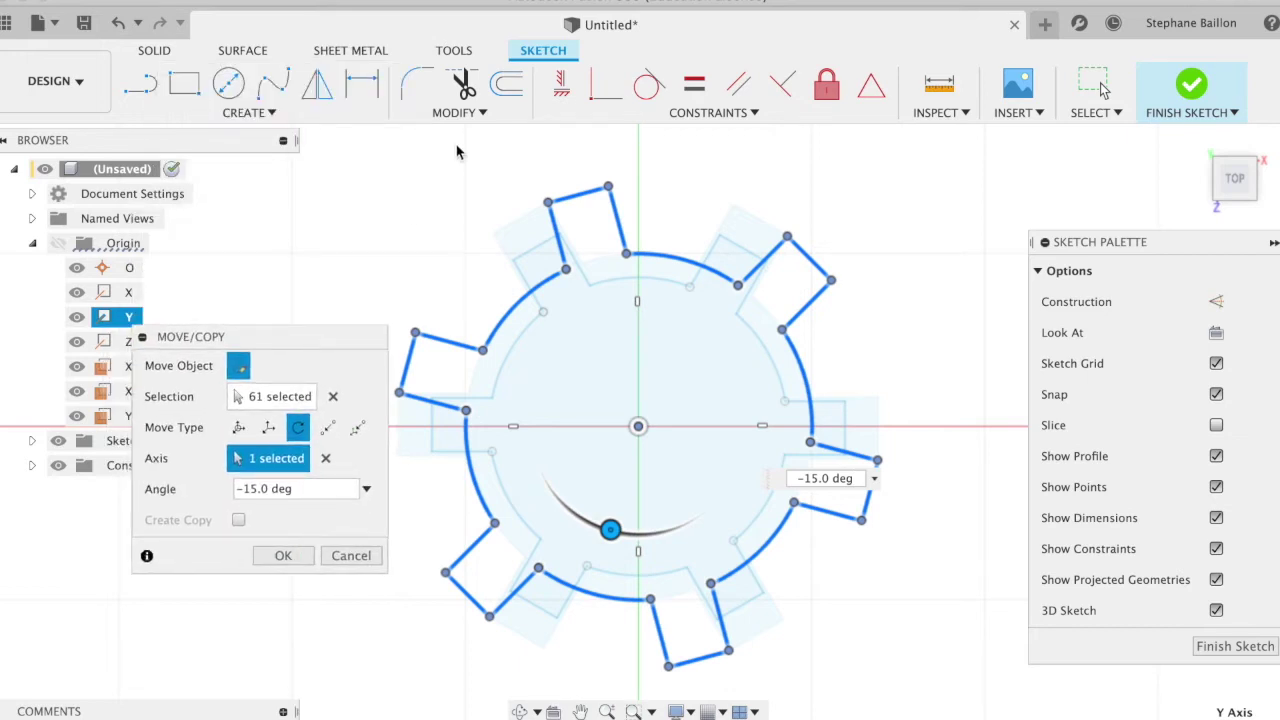
Step: Start Sketch Scale and select every arc and tooth edge of the copied gear
left_click(463, 115)
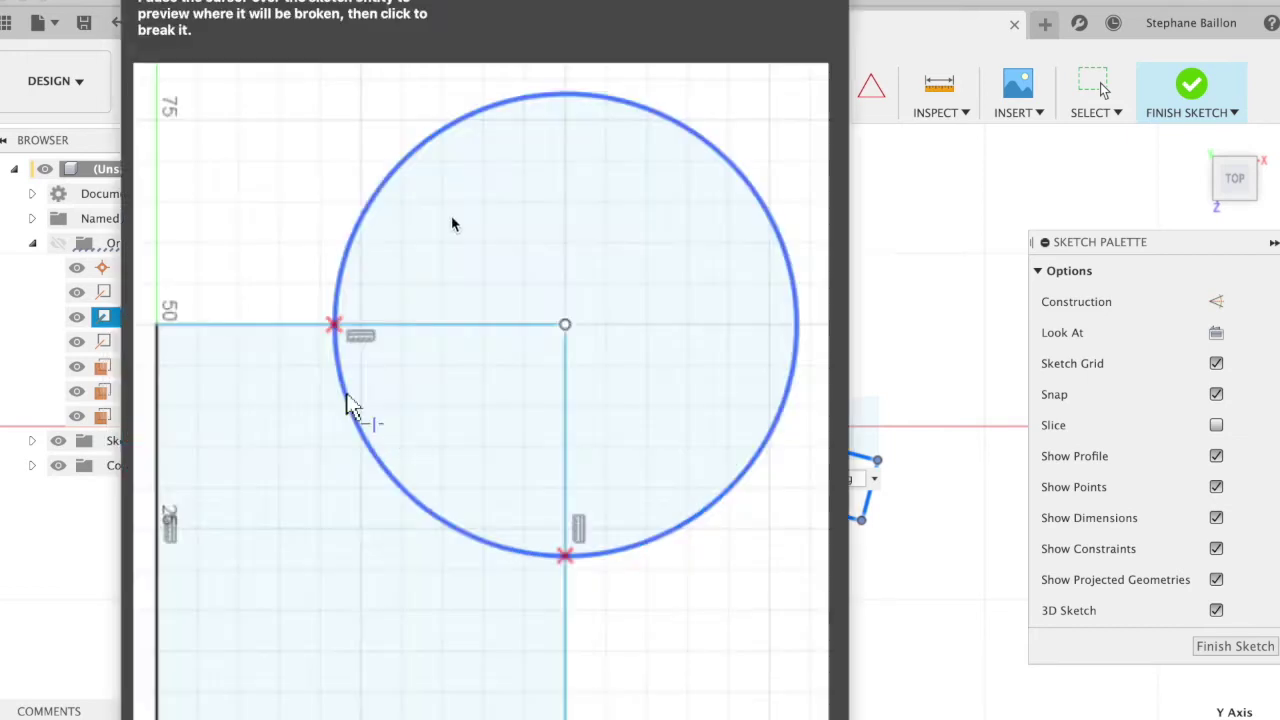
left_click(450, 224)
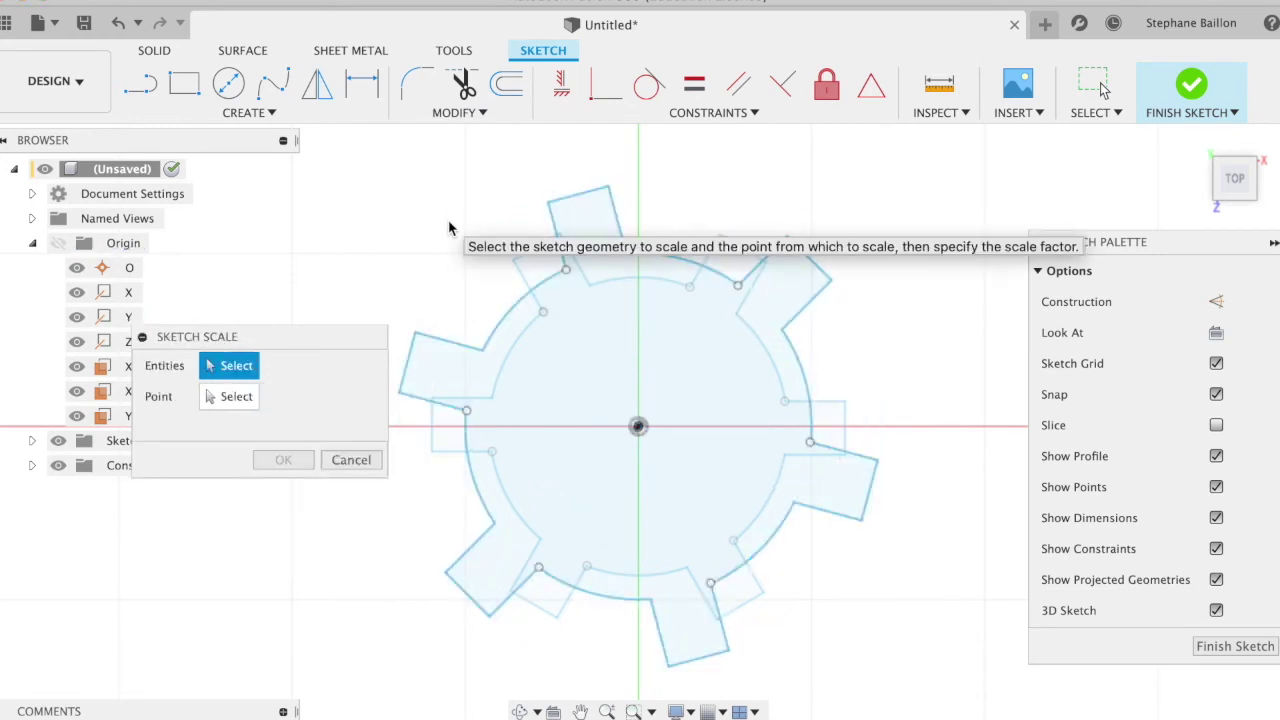
left_click(544, 291)
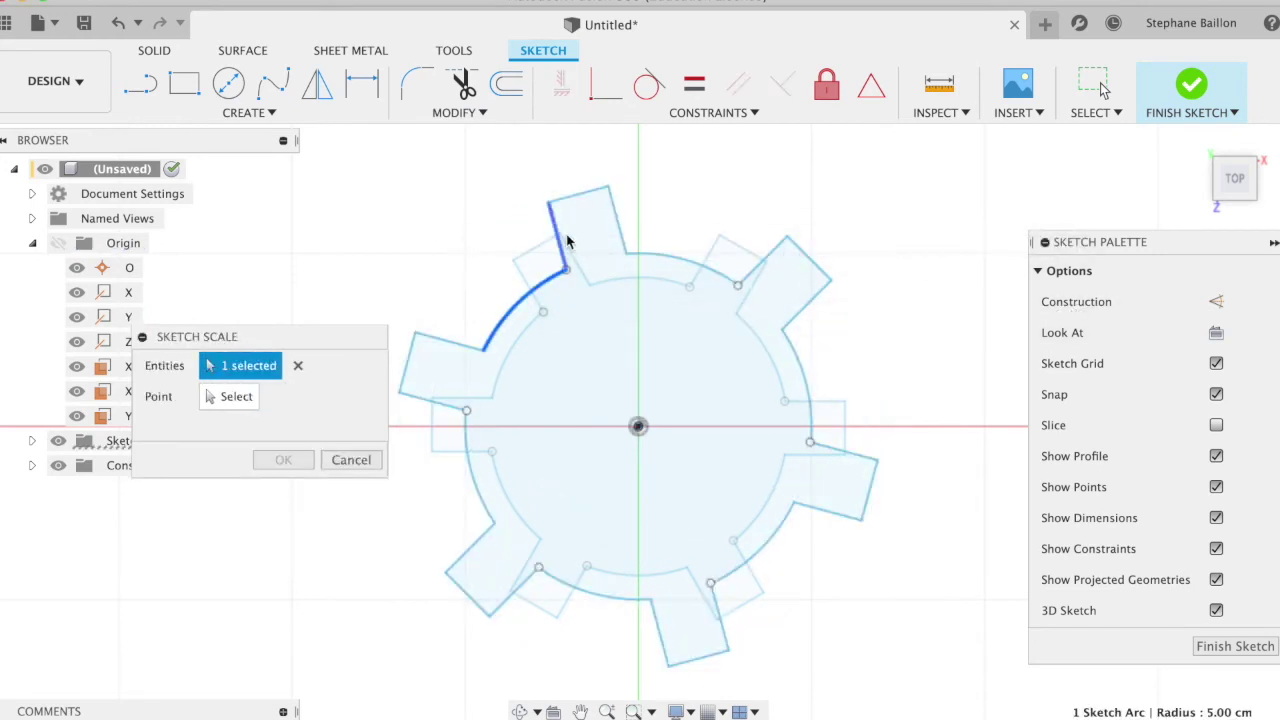
left_click(556, 224)
left_click(575, 196)
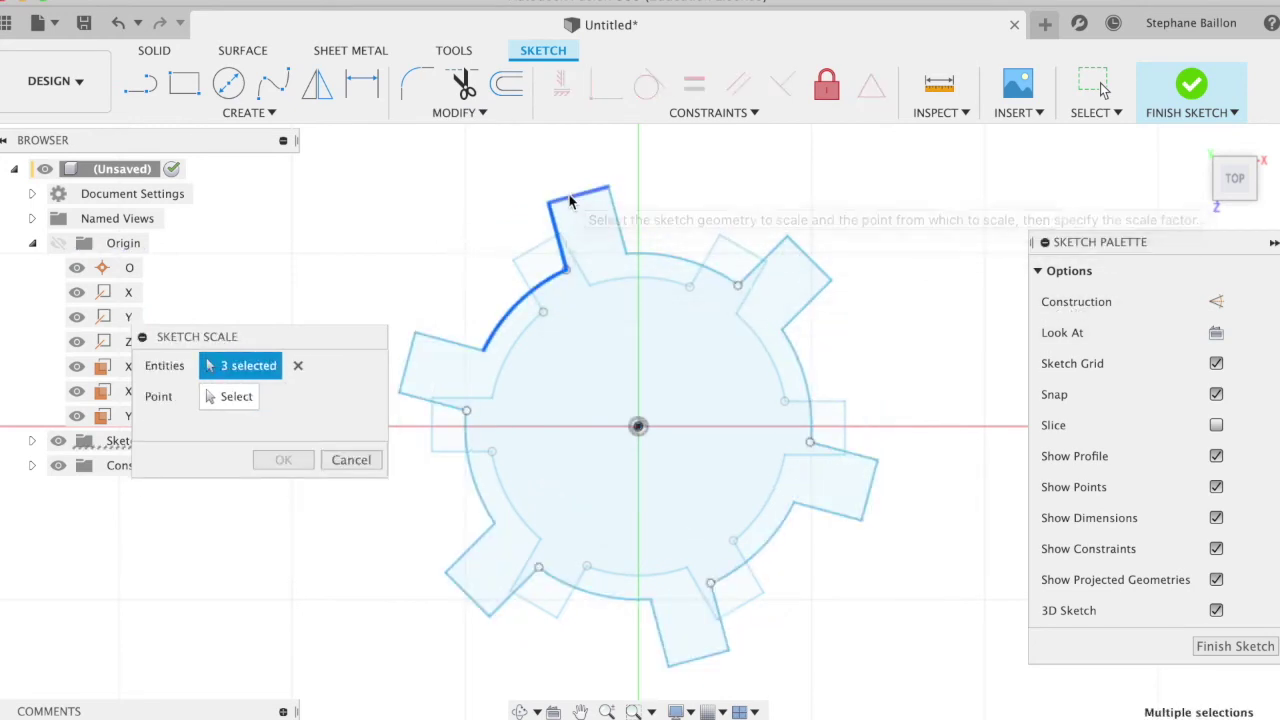
left_click(615, 222)
left_click(645, 255)
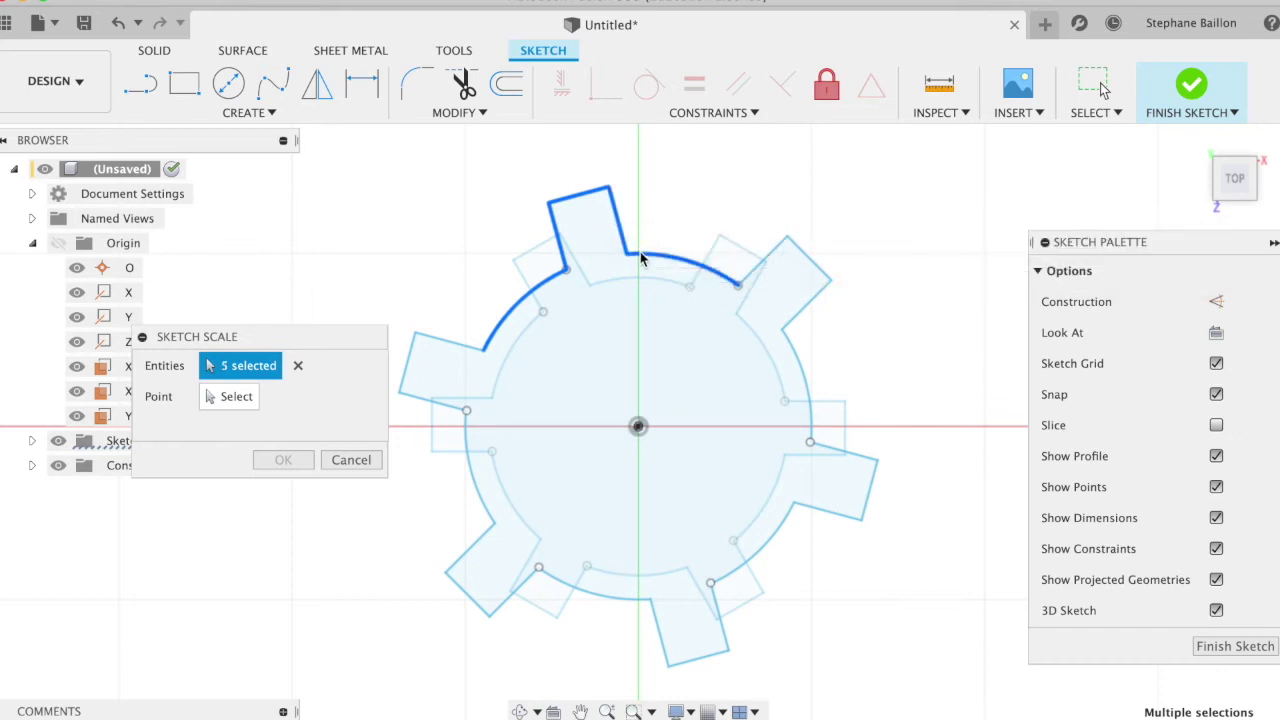
left_click(778, 252)
left_click(808, 264)
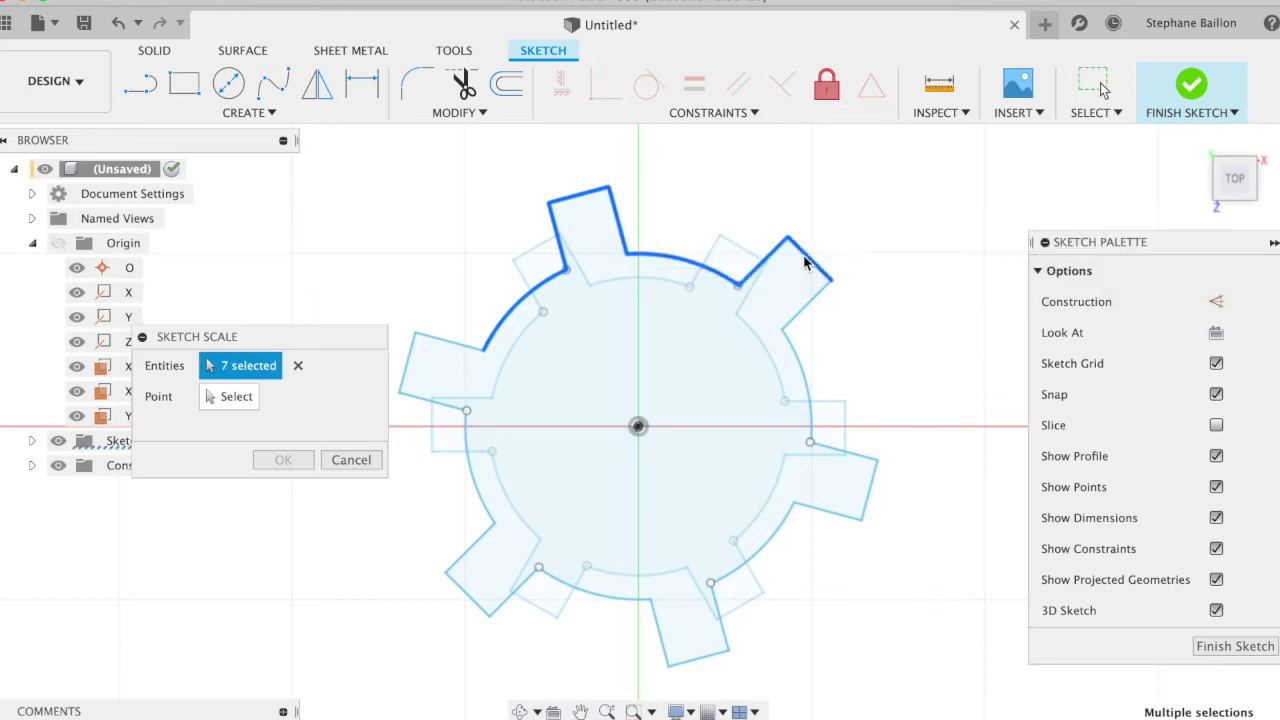
left_click(814, 302)
left_click(804, 368)
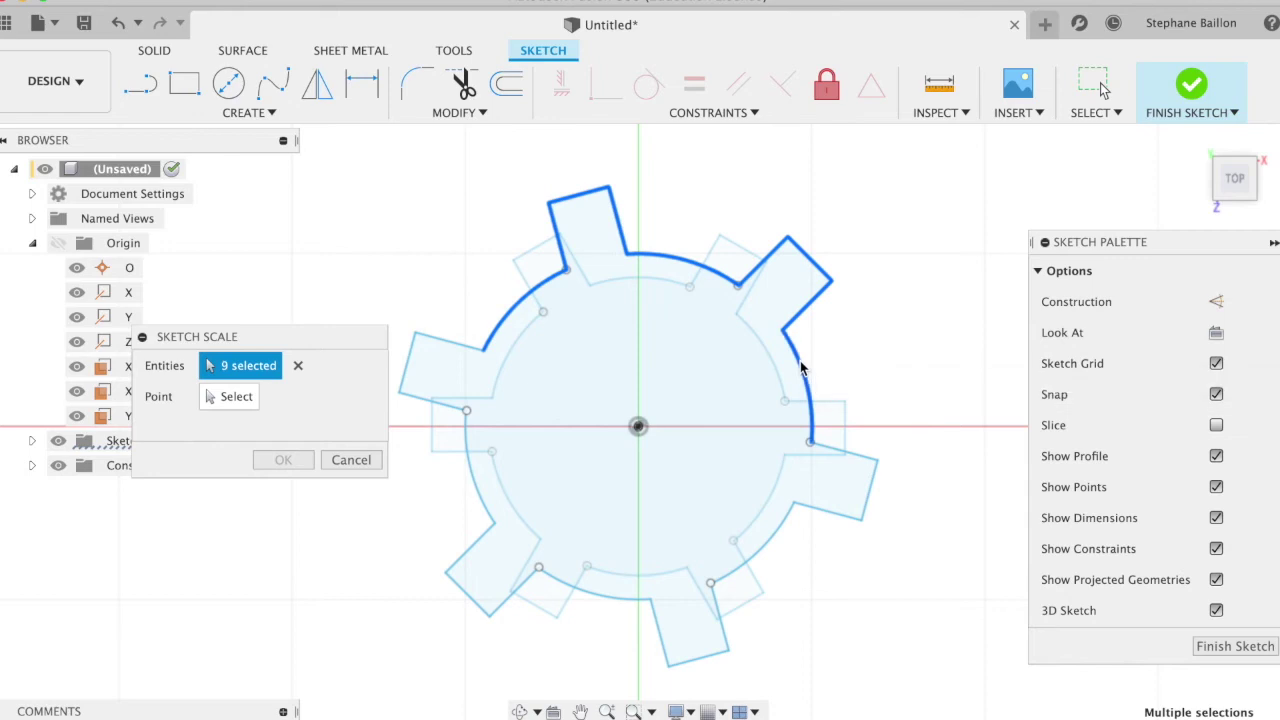
left_click(860, 462)
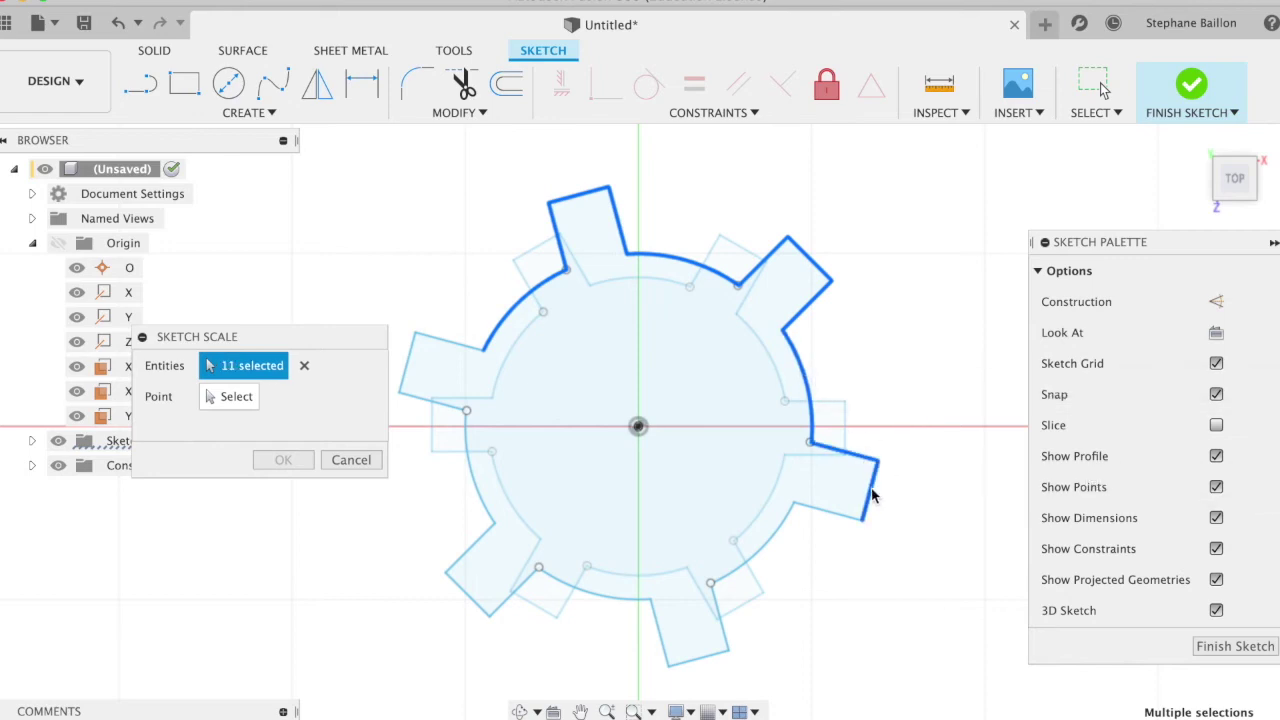
left_click(833, 508)
left_click(786, 516)
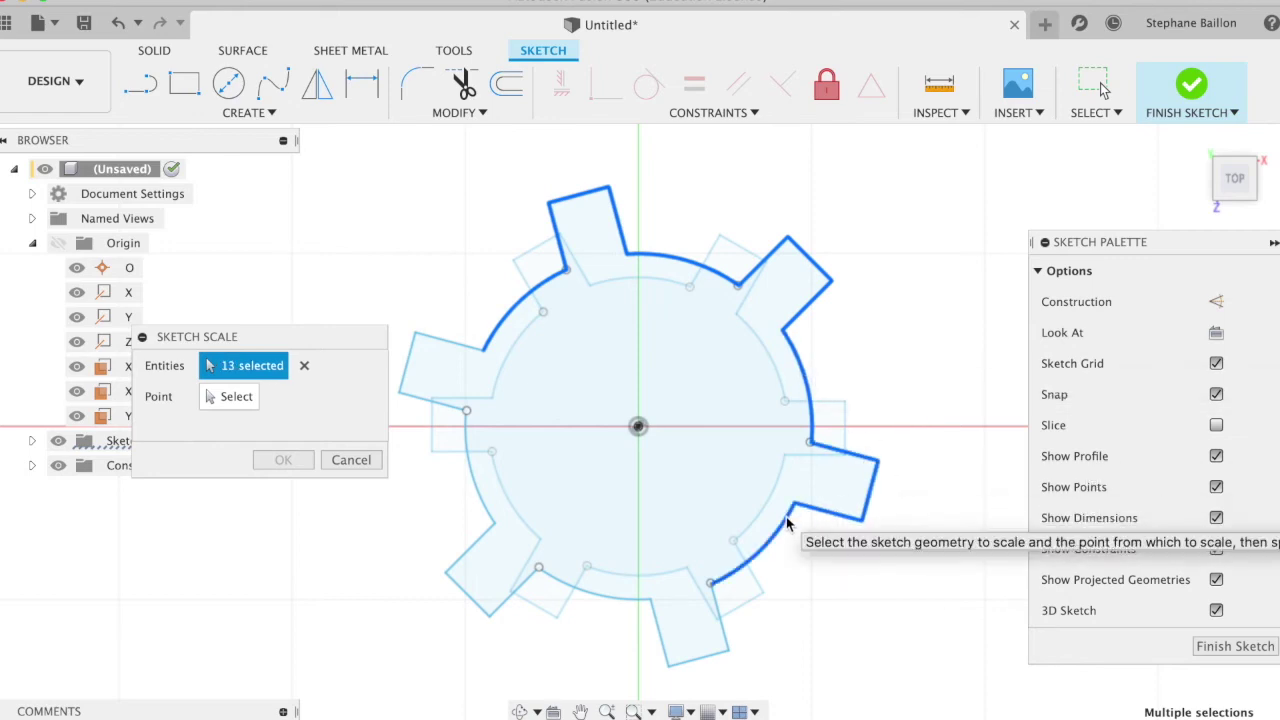
left_click(720, 625)
left_click(700, 657)
left_click(657, 625)
left_click(612, 593)
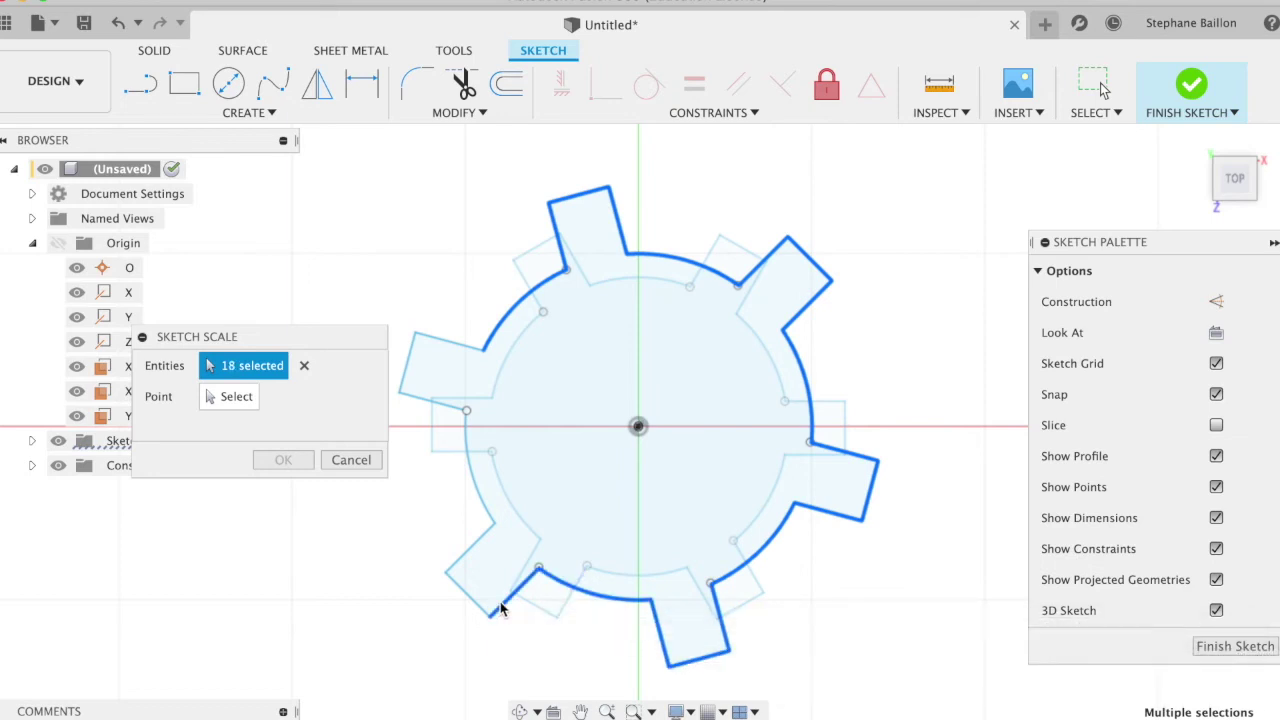
left_click(453, 582)
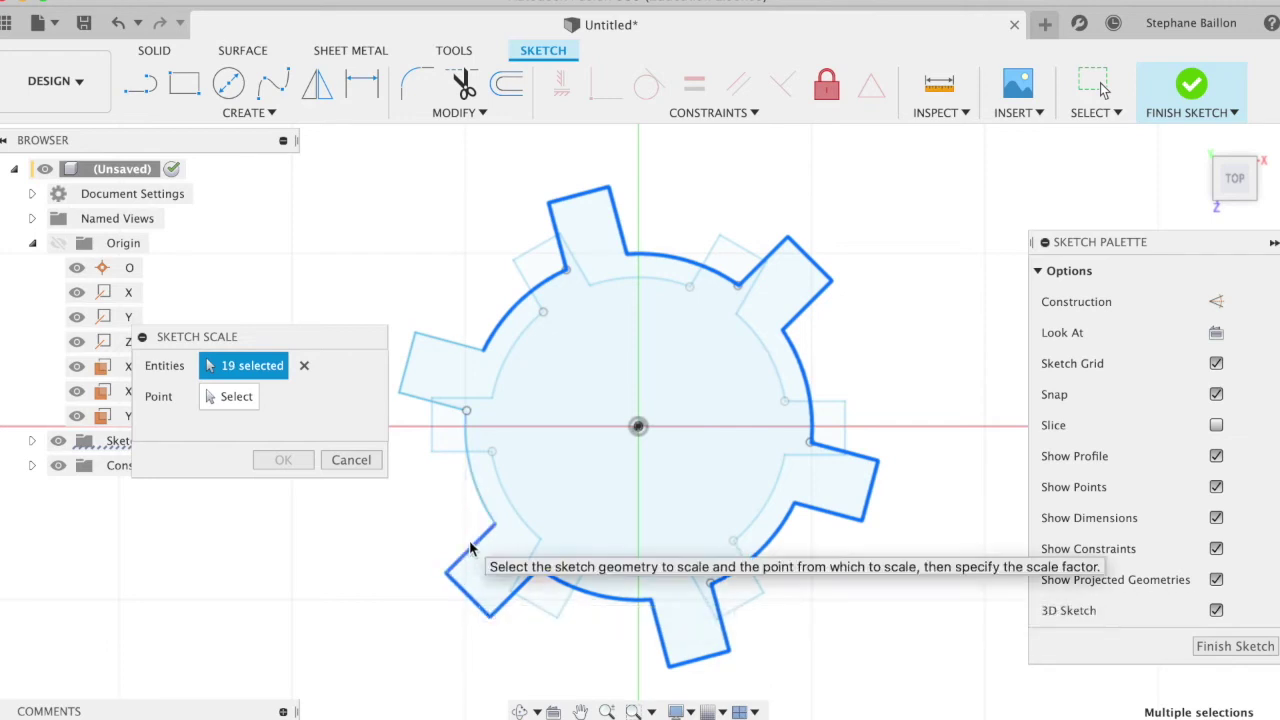
left_click(480, 503)
left_click(411, 398)
left_click(407, 362)
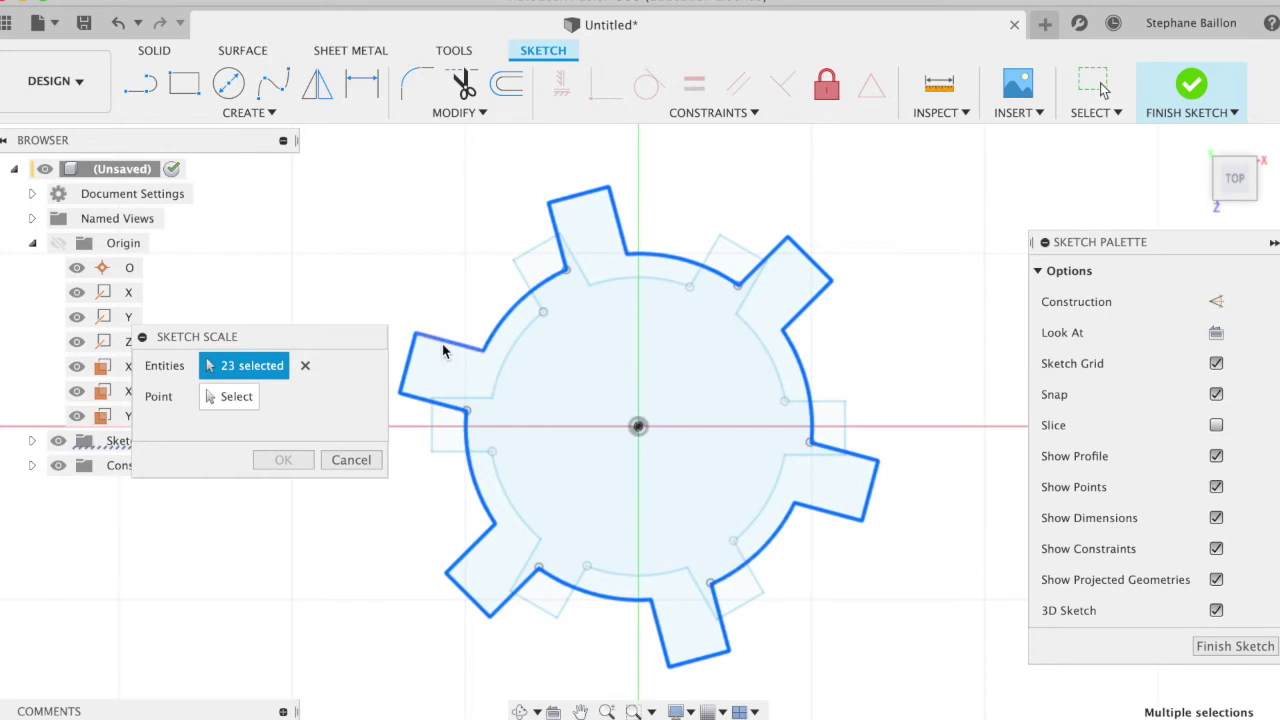
Step: Scale the selected gear outline by 0.762 about the origin
left_click(245, 397)
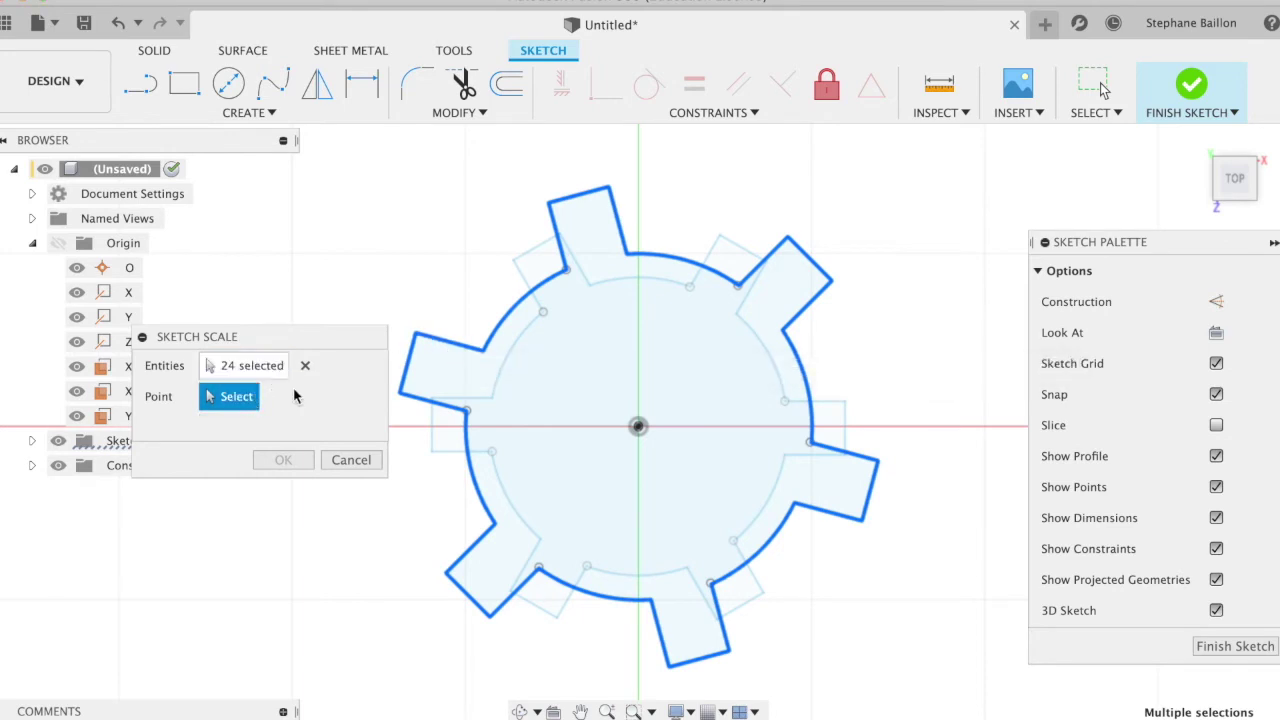
left_click(638, 428)
left_click_drag(659, 426, 640, 428)
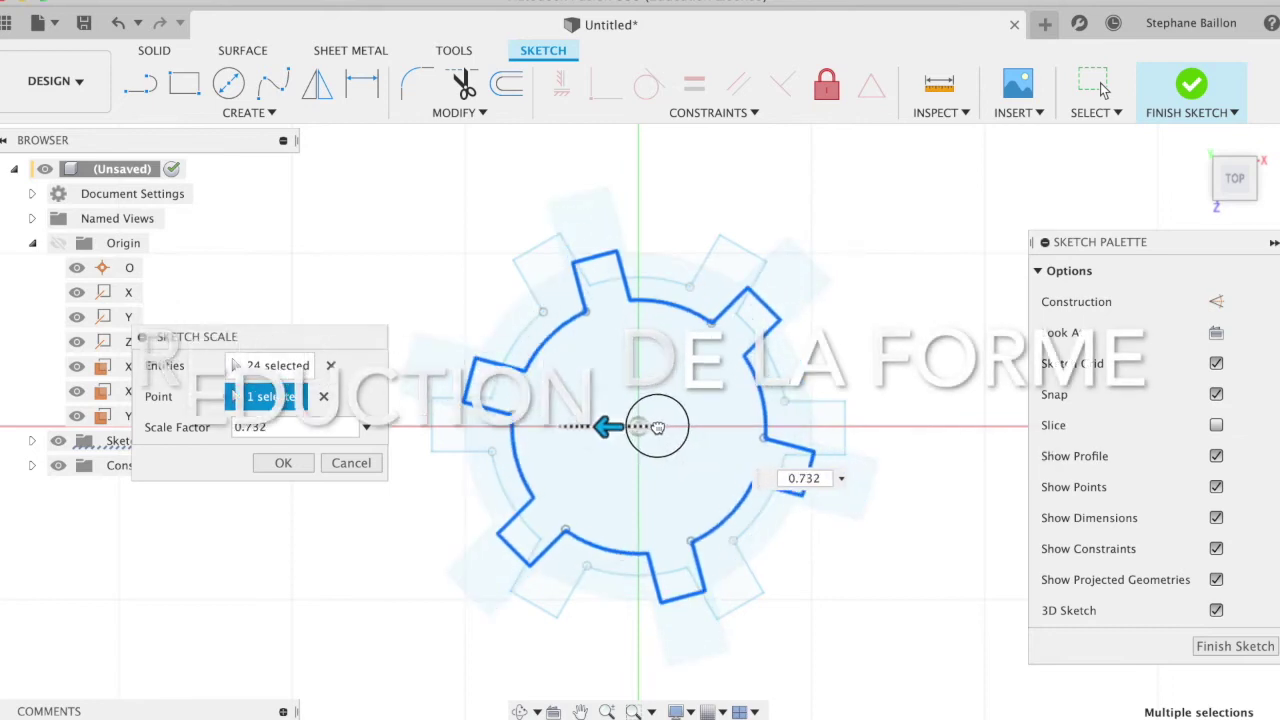
left_click(284, 463)
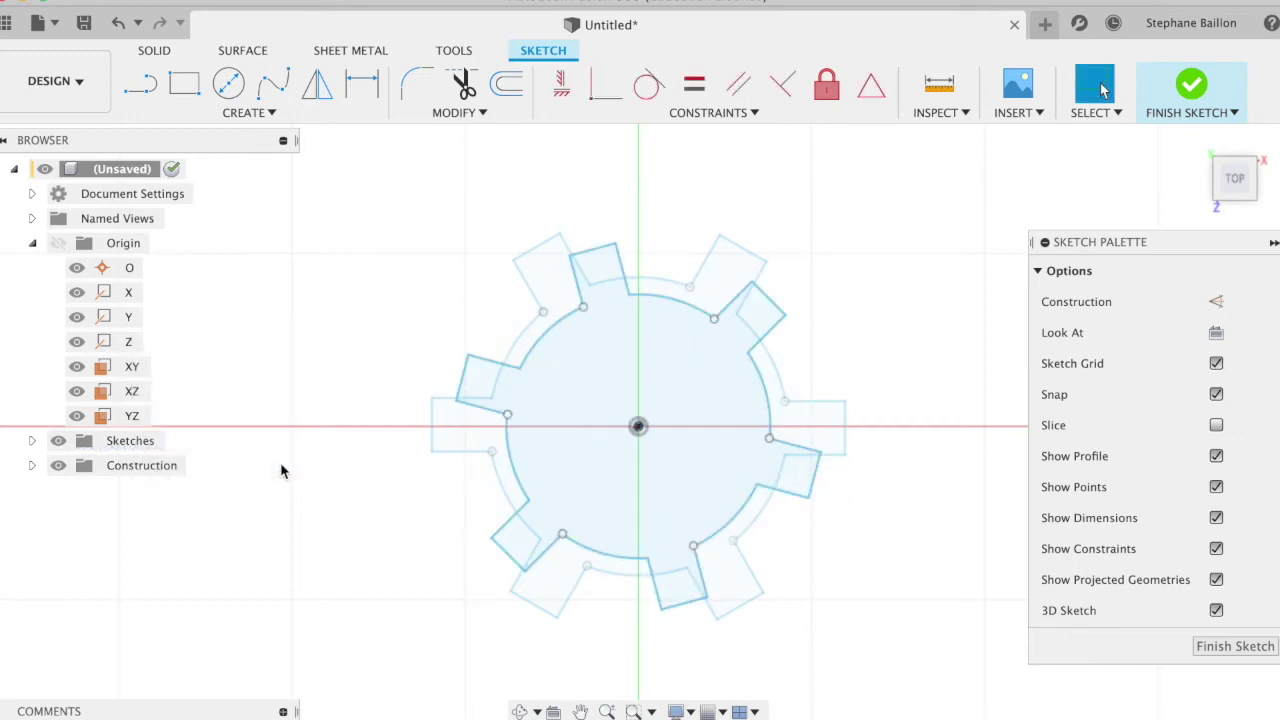
Step: Hide Sketch1, then finish the smaller gear sketch and return to the home view
left_click(32, 440)
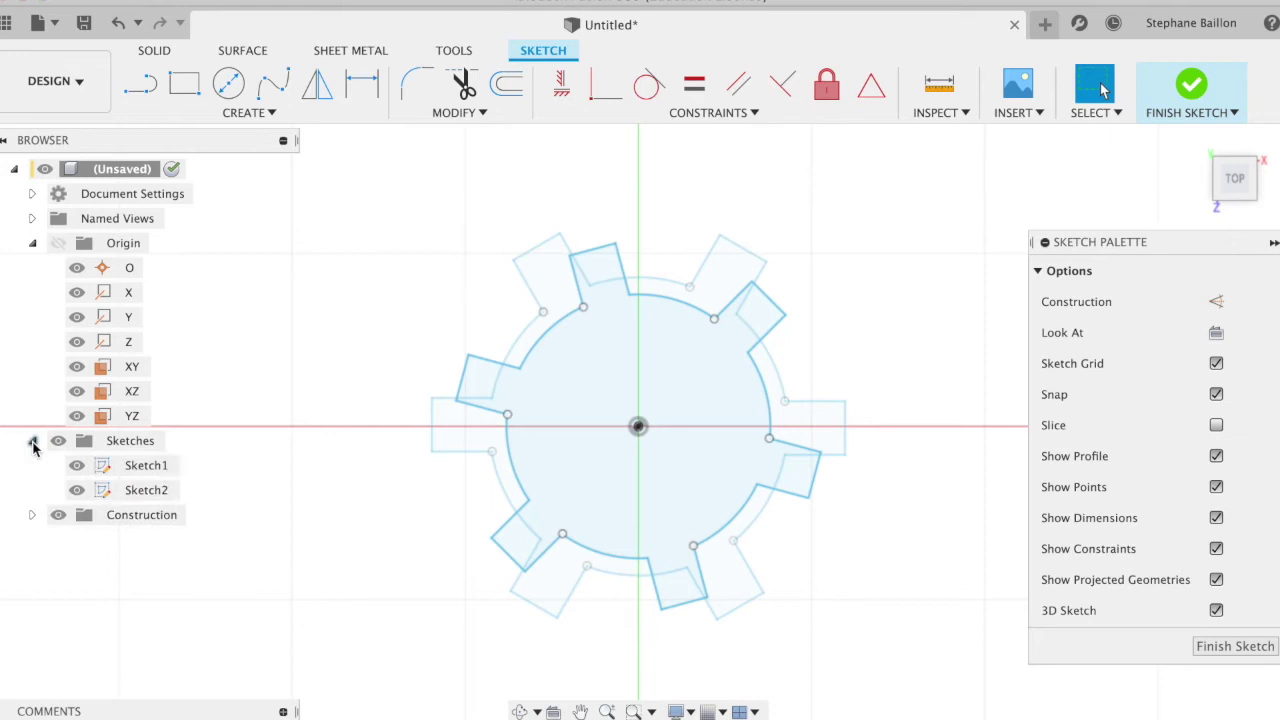
left_click(75, 474)
left_click(75, 474)
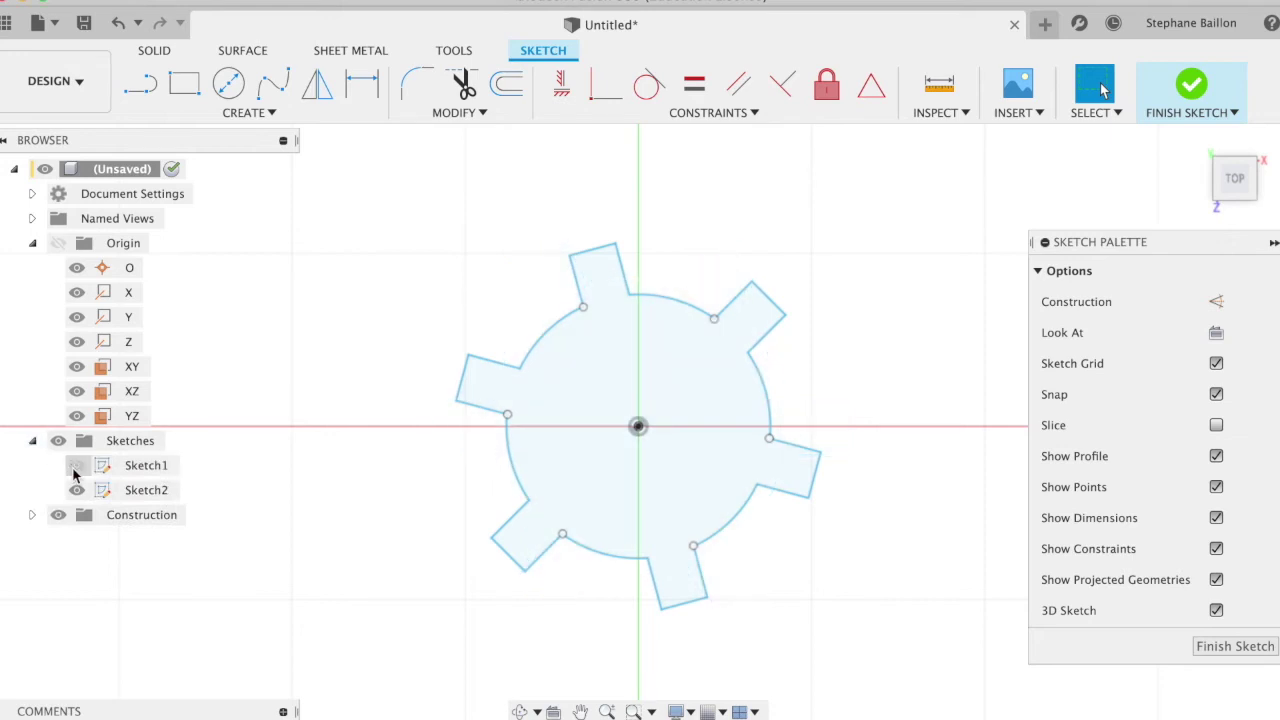
right_click(75, 474)
left_click(76, 466)
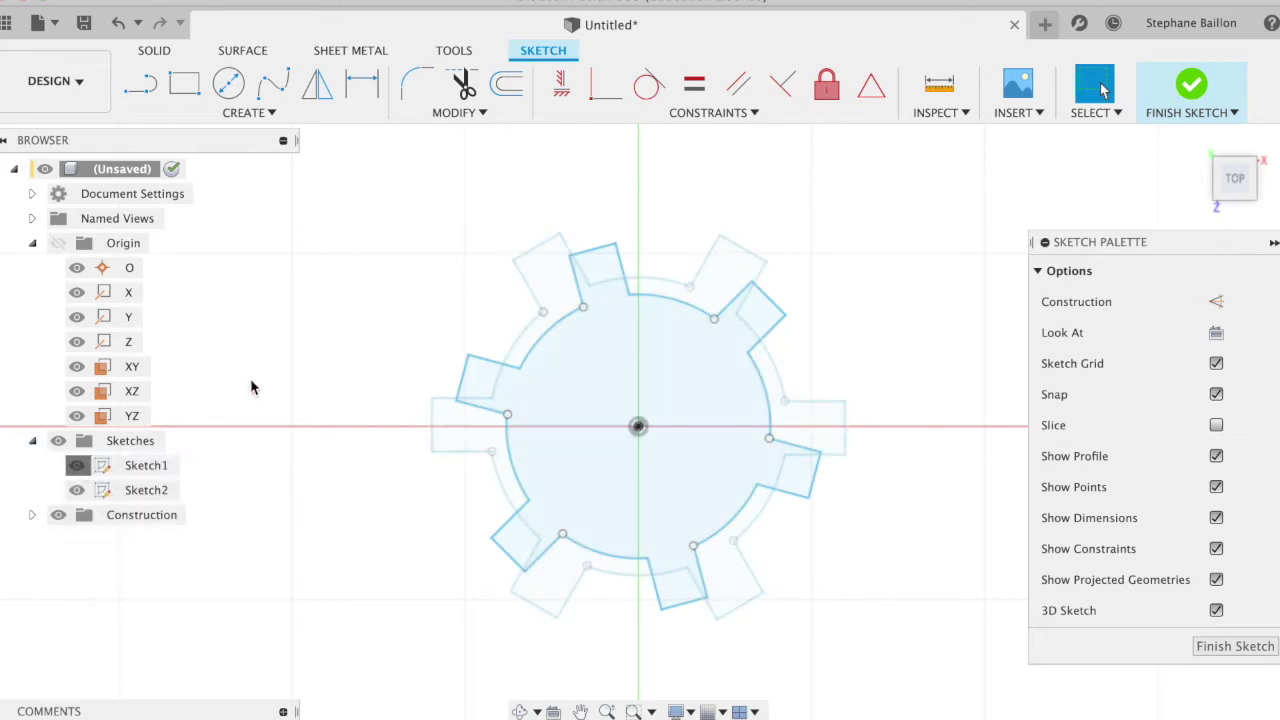
left_click(77, 466)
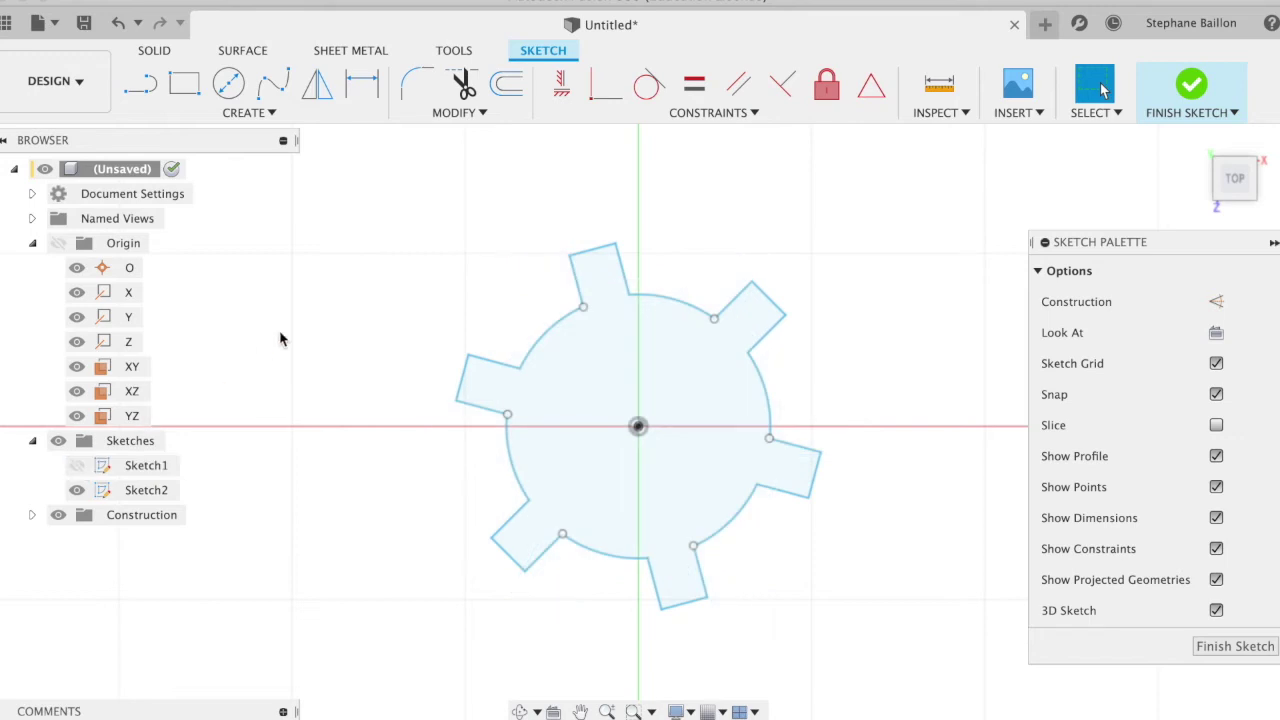
left_click_drag(410, 232, 900, 674)
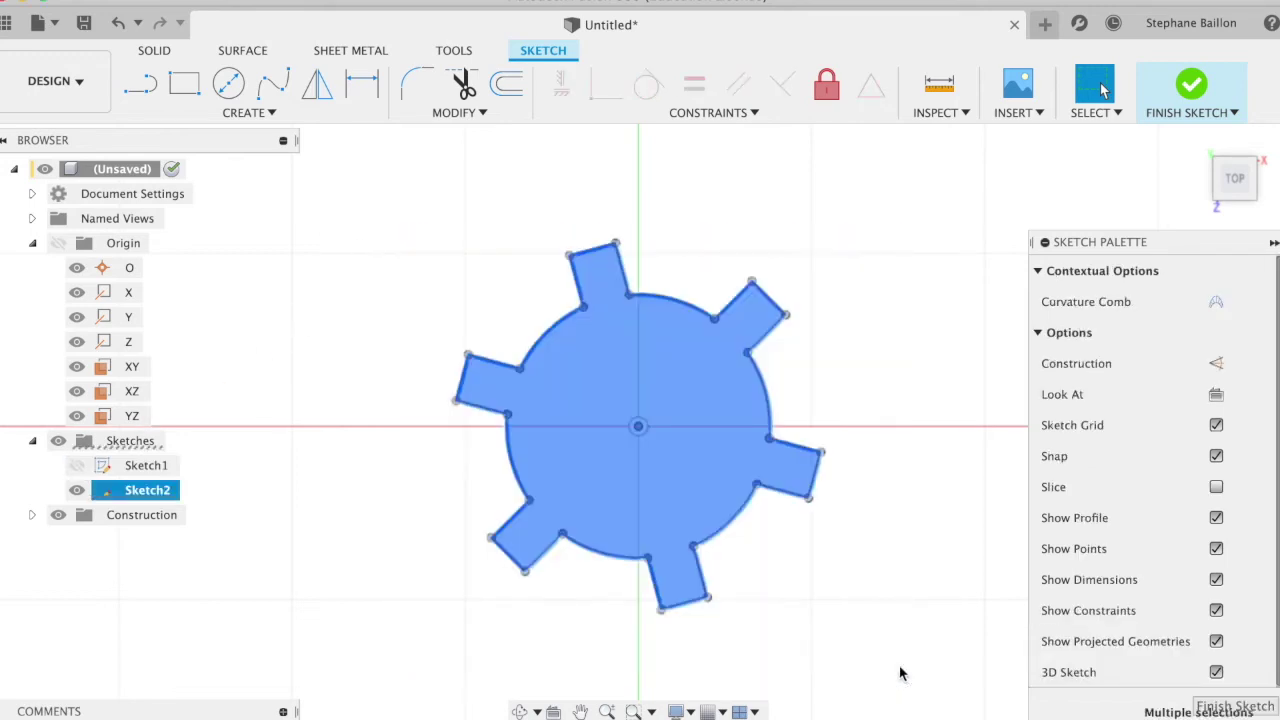
left_click(1245, 708)
mouse_move(1230, 170)
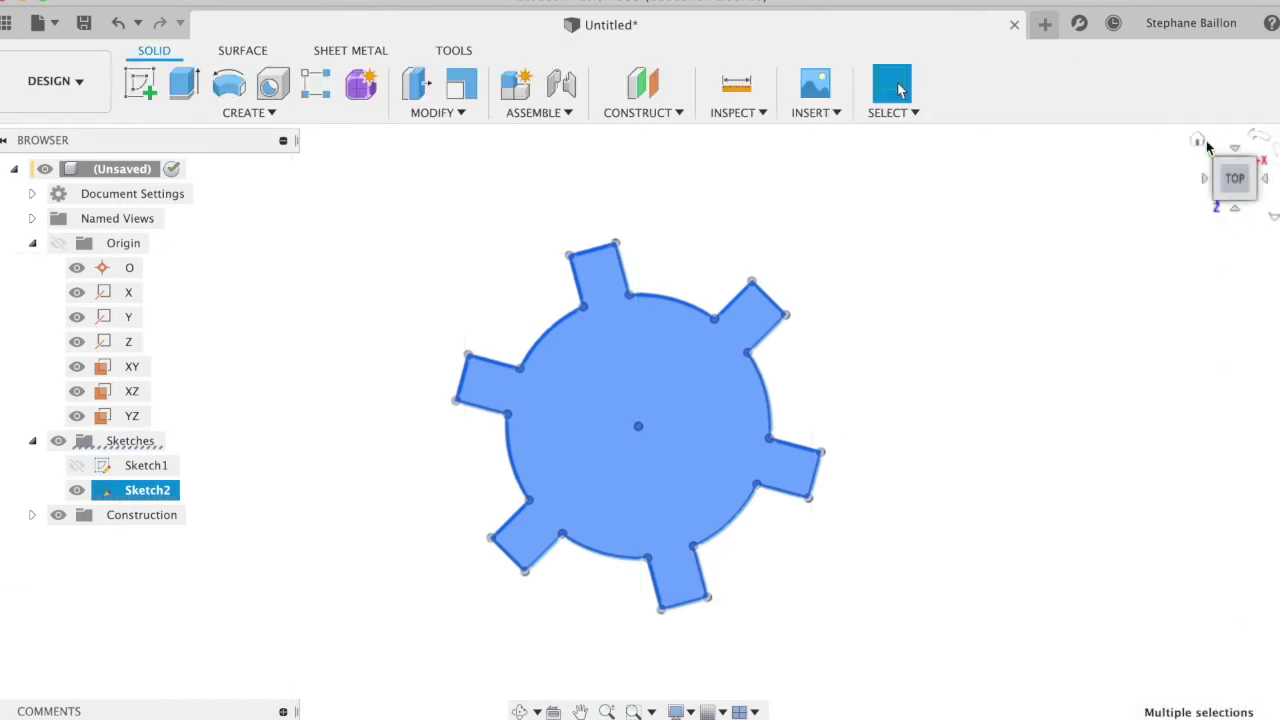
left_click(1199, 141)
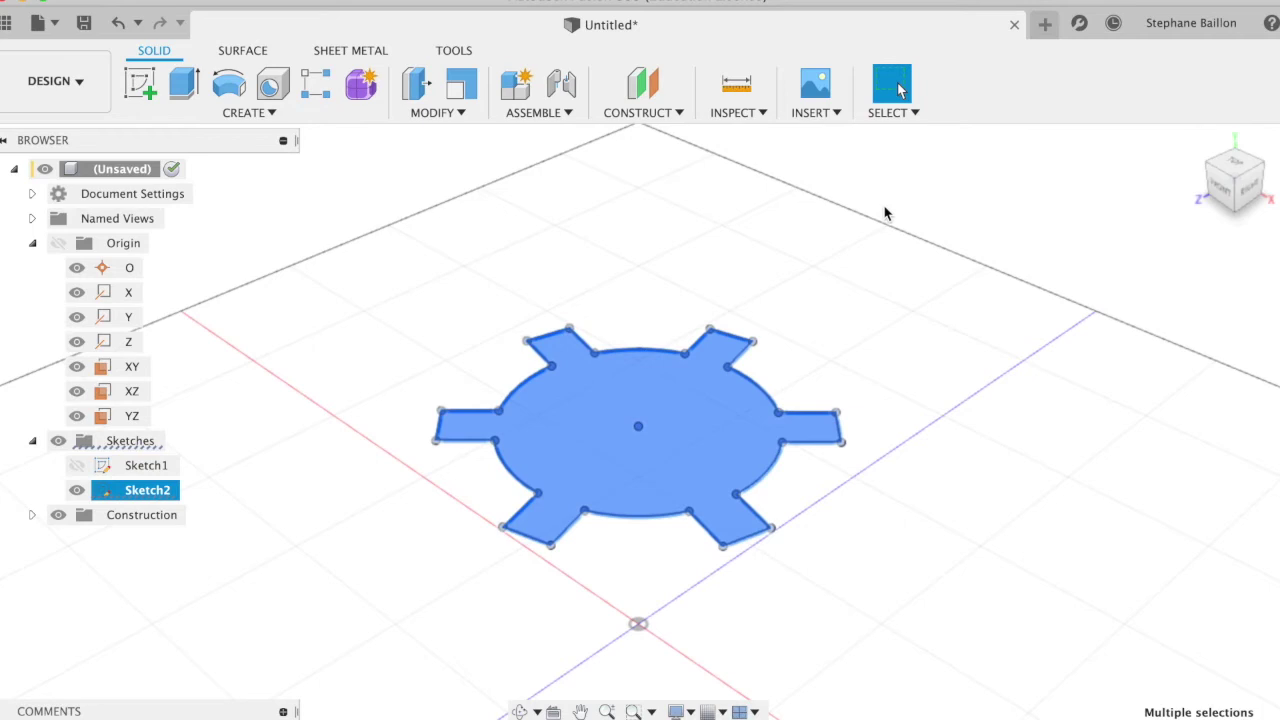
Step: Add a construction plane offset 4.51 cm above the scaled gear
left_click(642, 84)
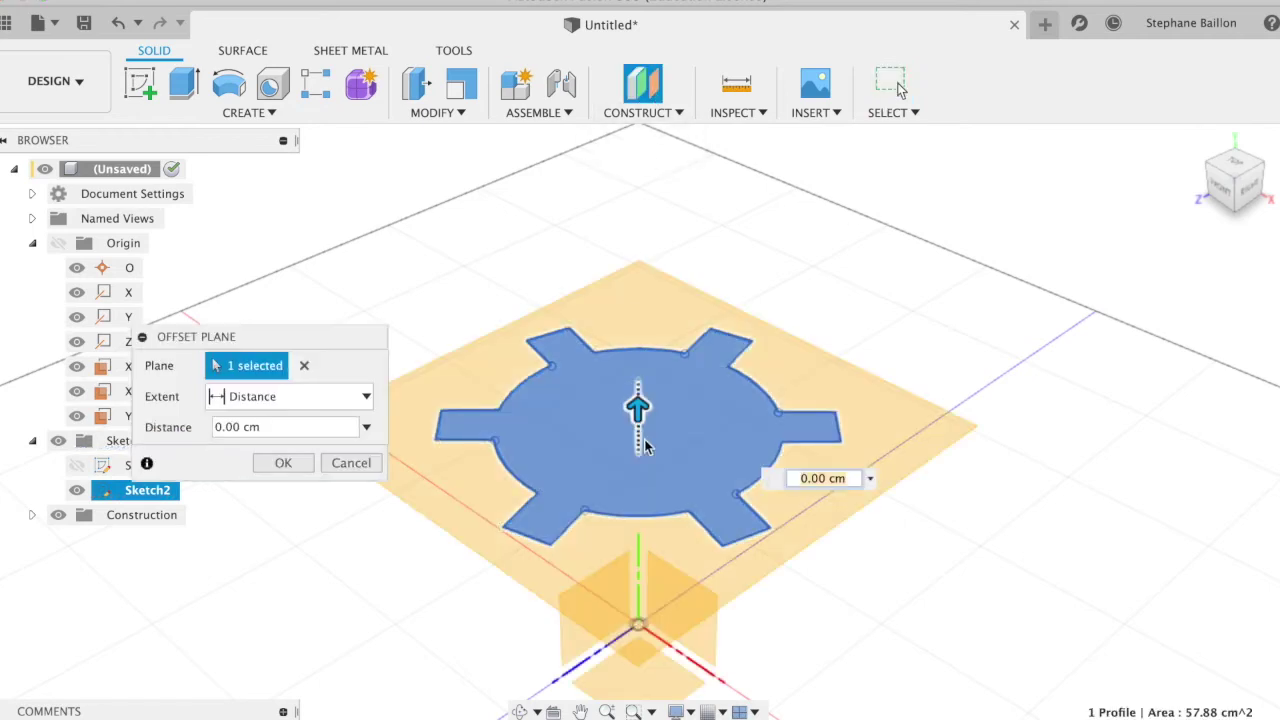
left_click_drag(638, 410, 605, 262)
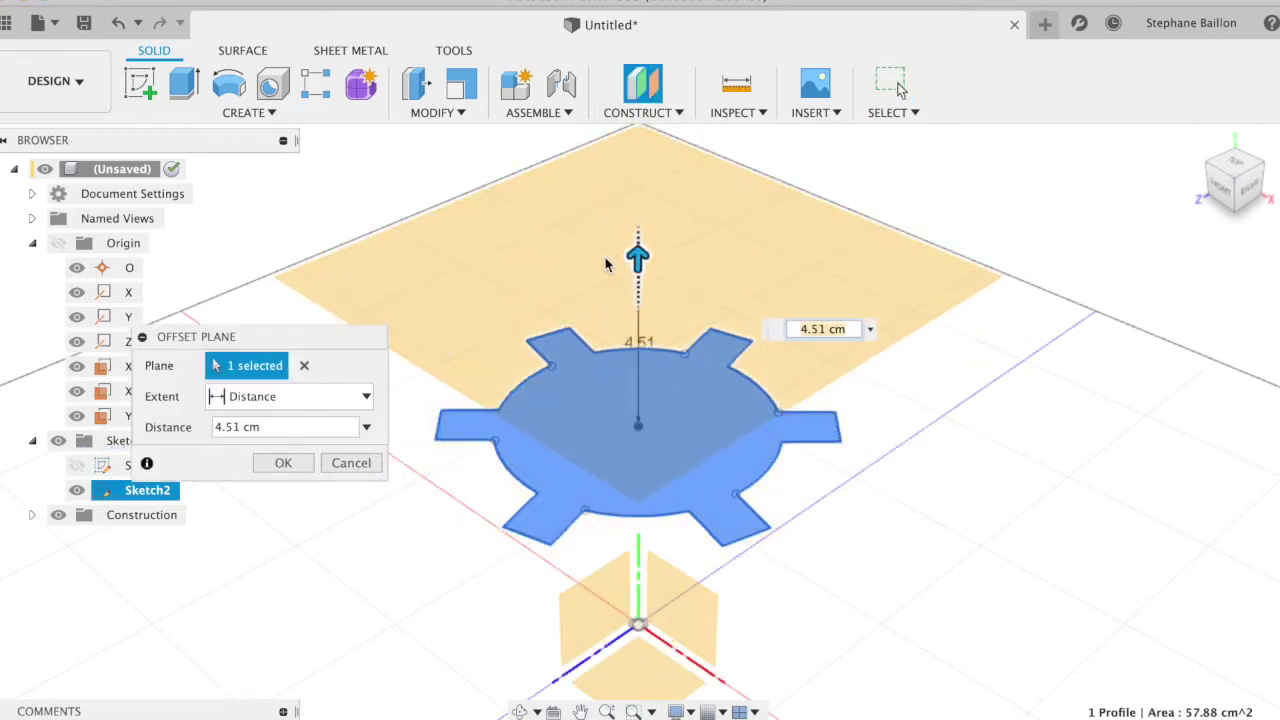
left_click(141, 85)
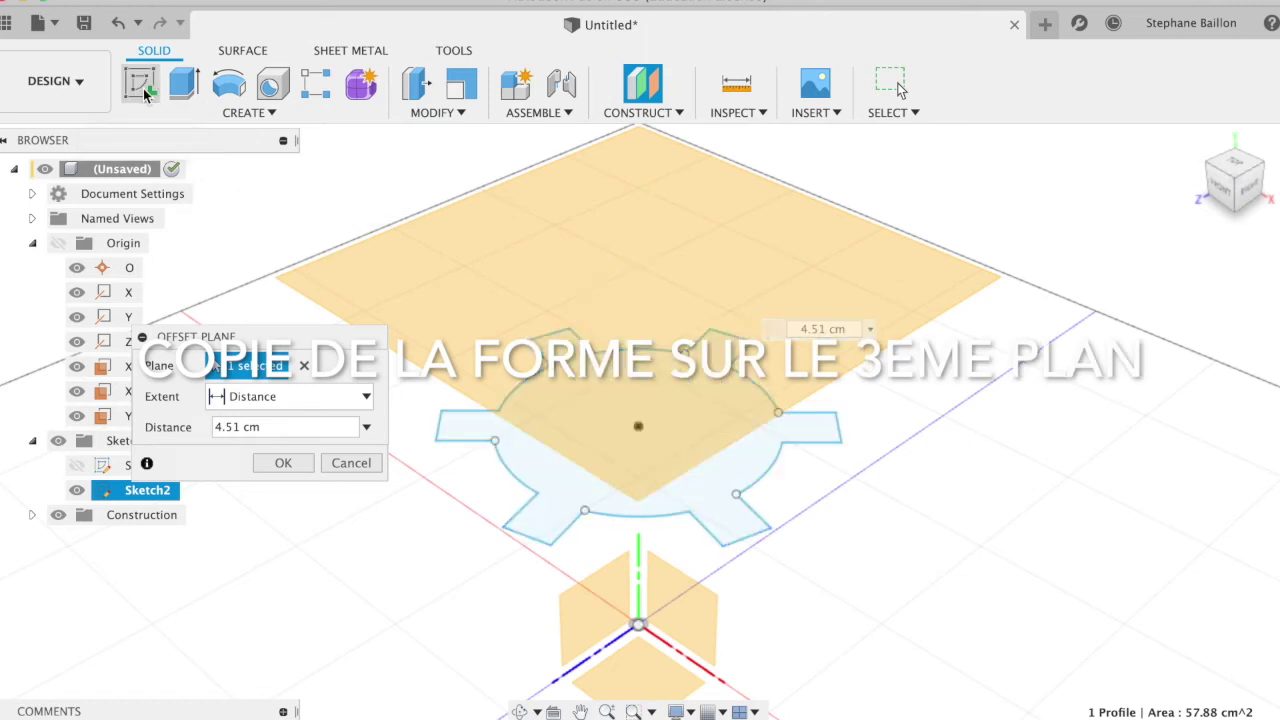
left_click(572, 289)
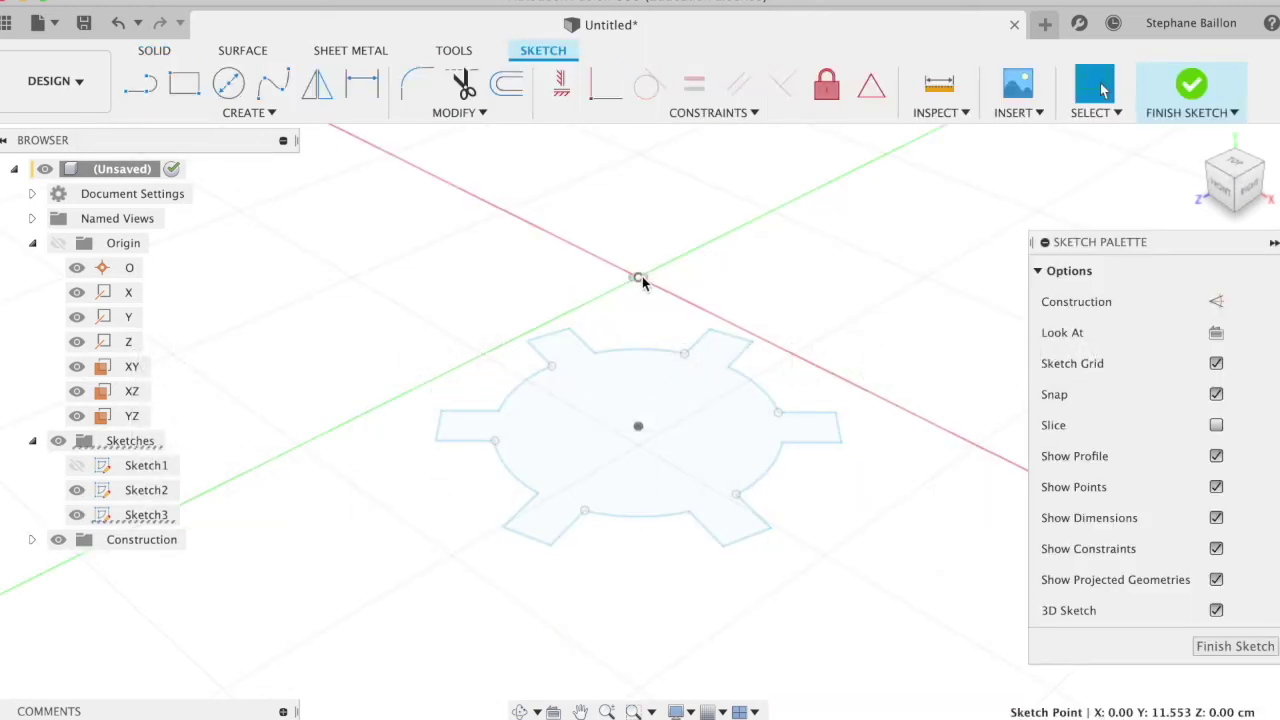
Step: Paste the gear outline, rotate it -25 degrees about the Y axis, and start Sketch Scale
key("ctrl+v")
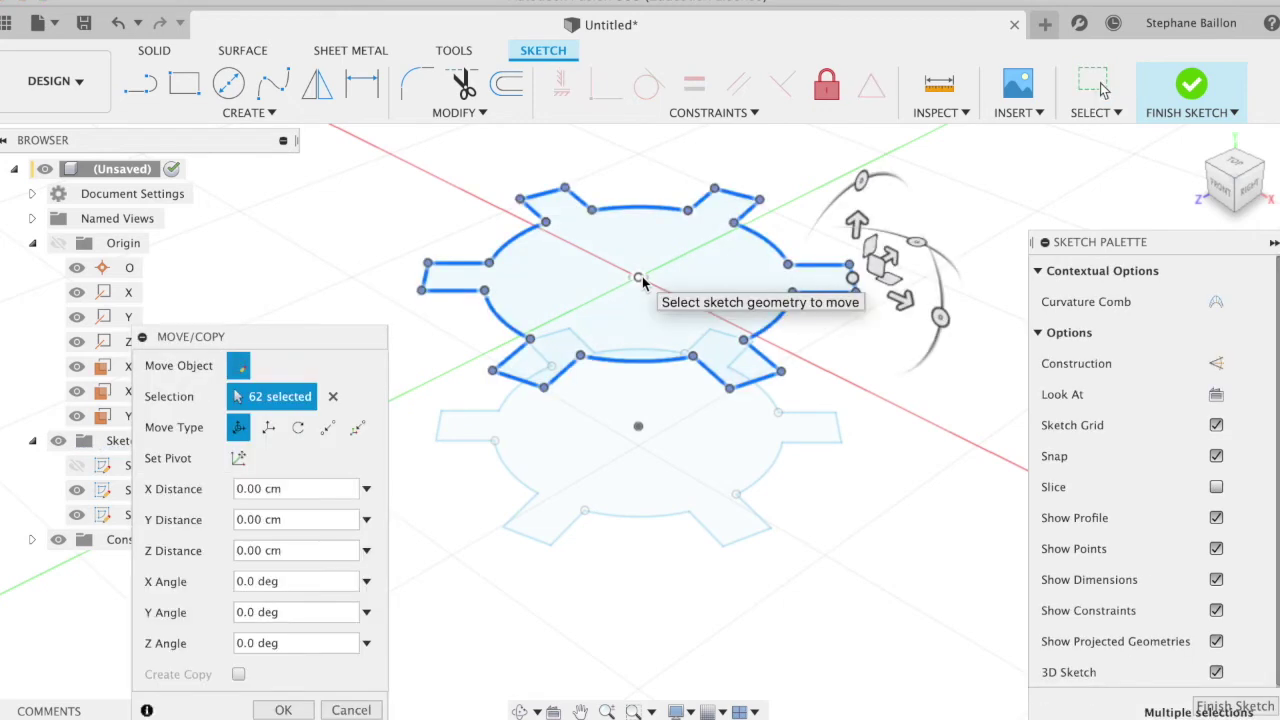
left_click(1236, 166)
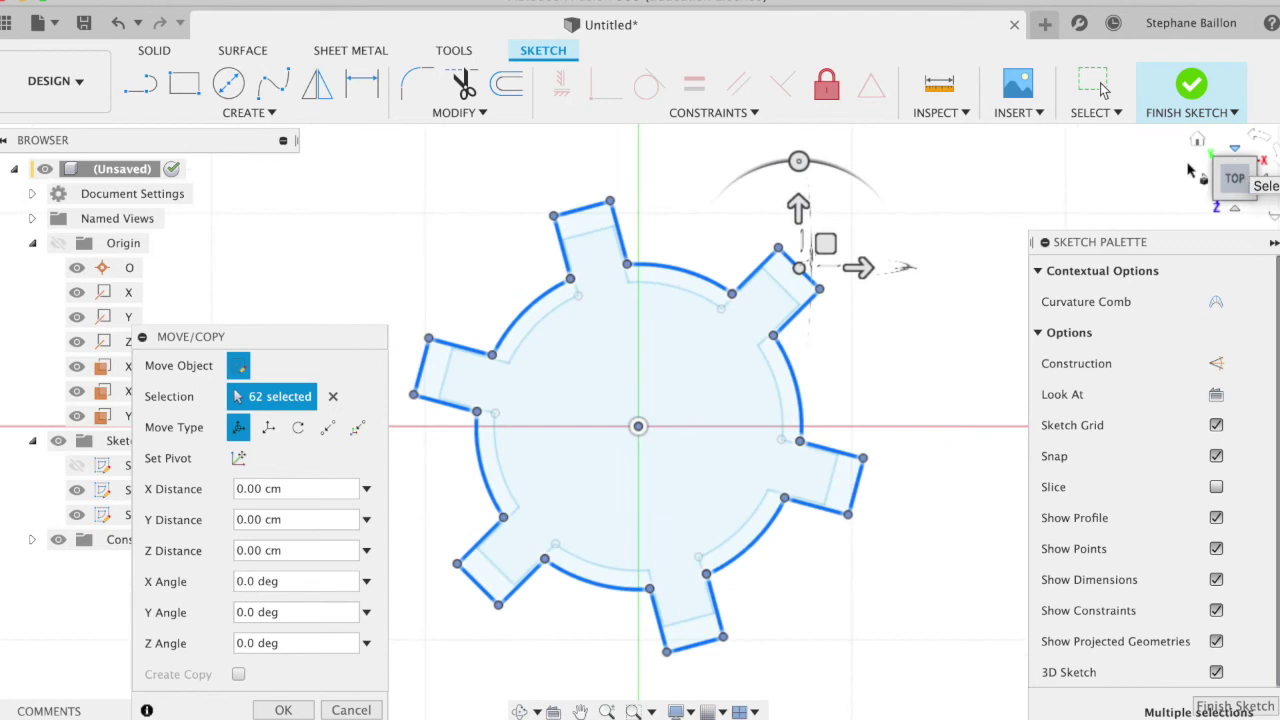
left_click(298, 428)
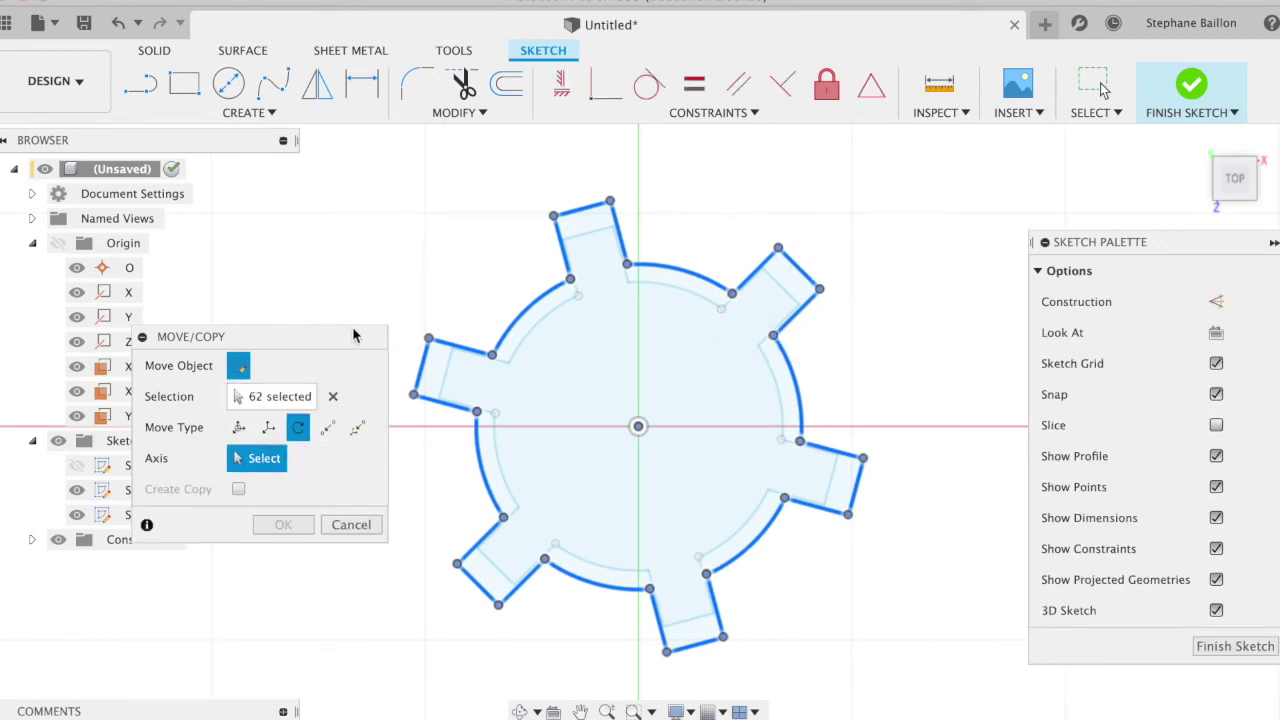
left_click_drag(353, 335, 400, 128)
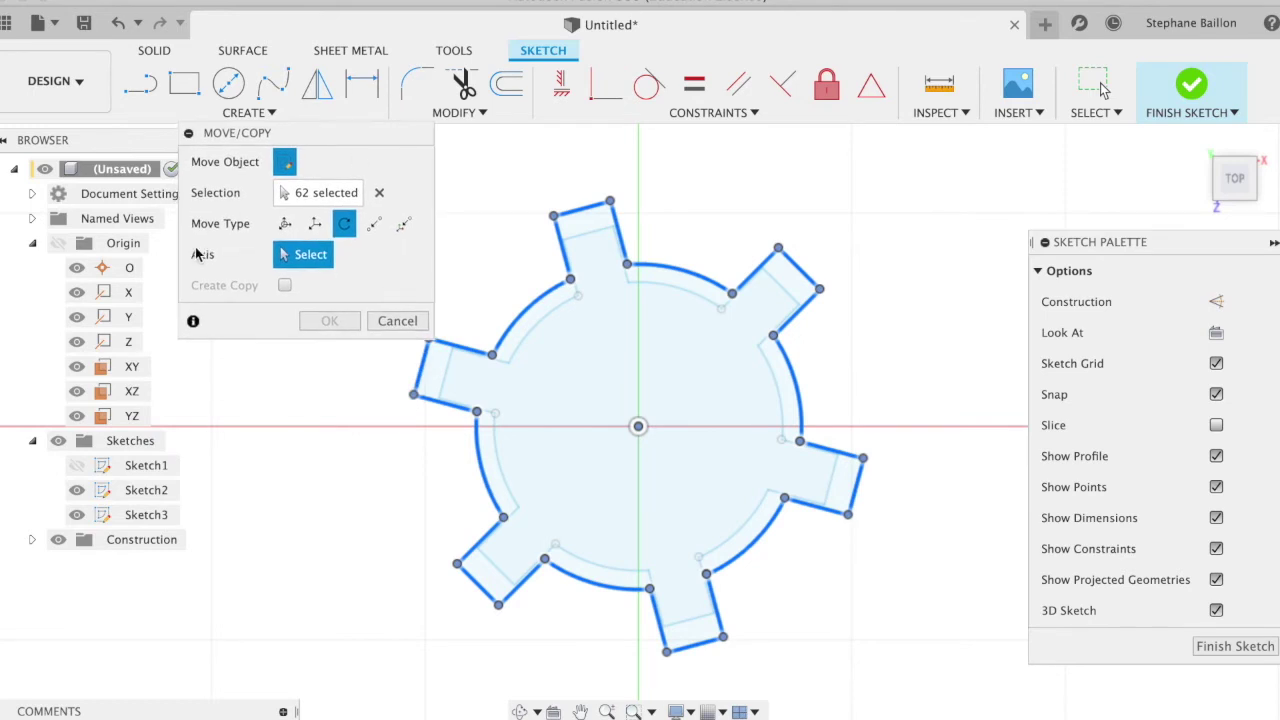
left_click(126, 317)
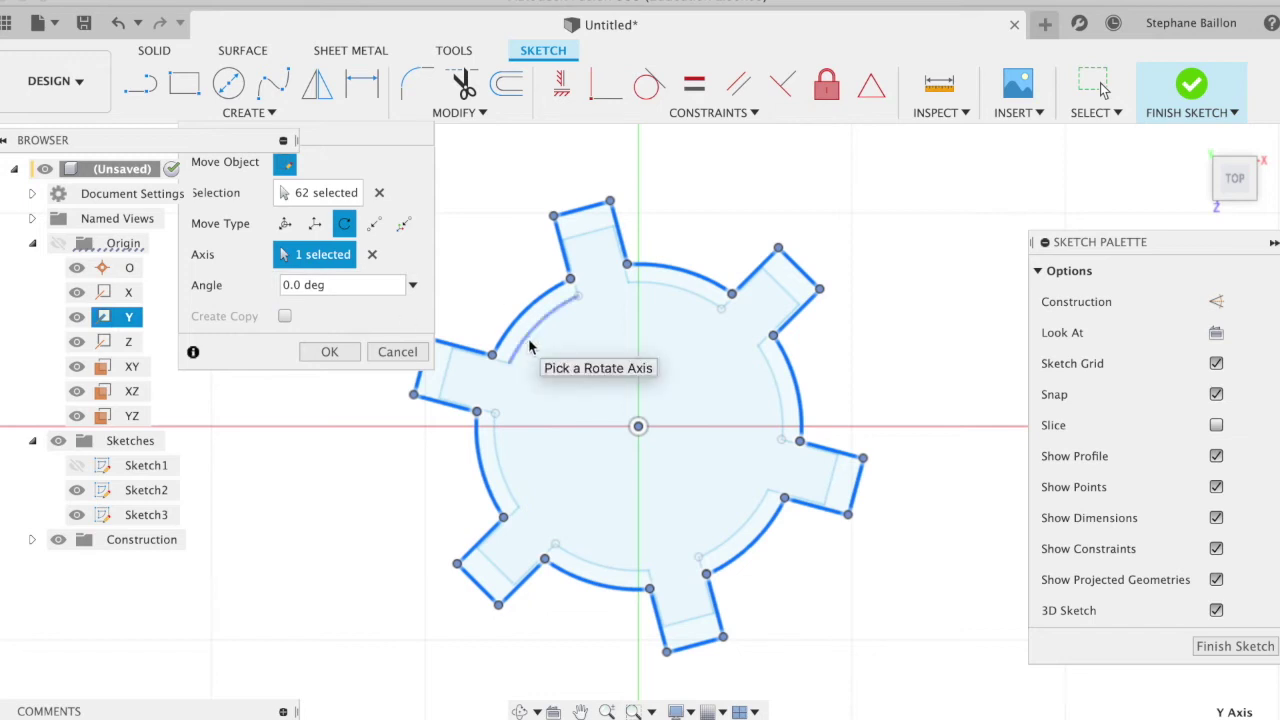
left_click(412, 286)
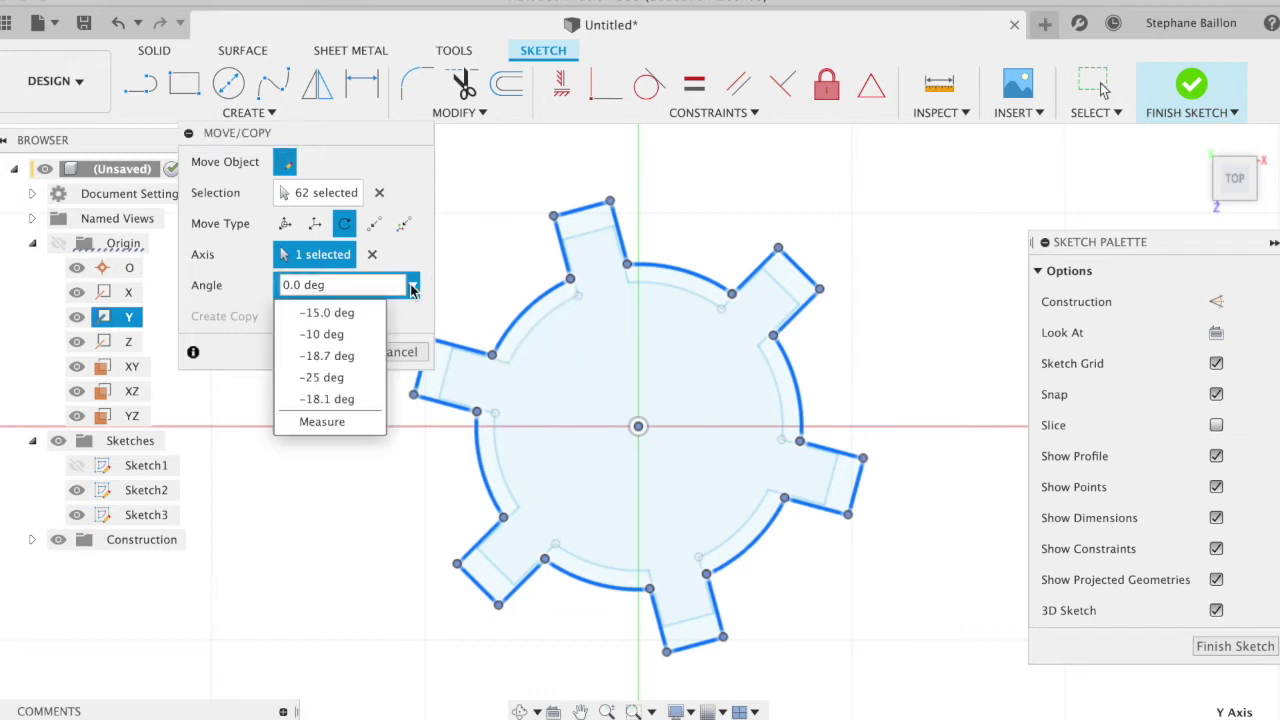
left_click(368, 313)
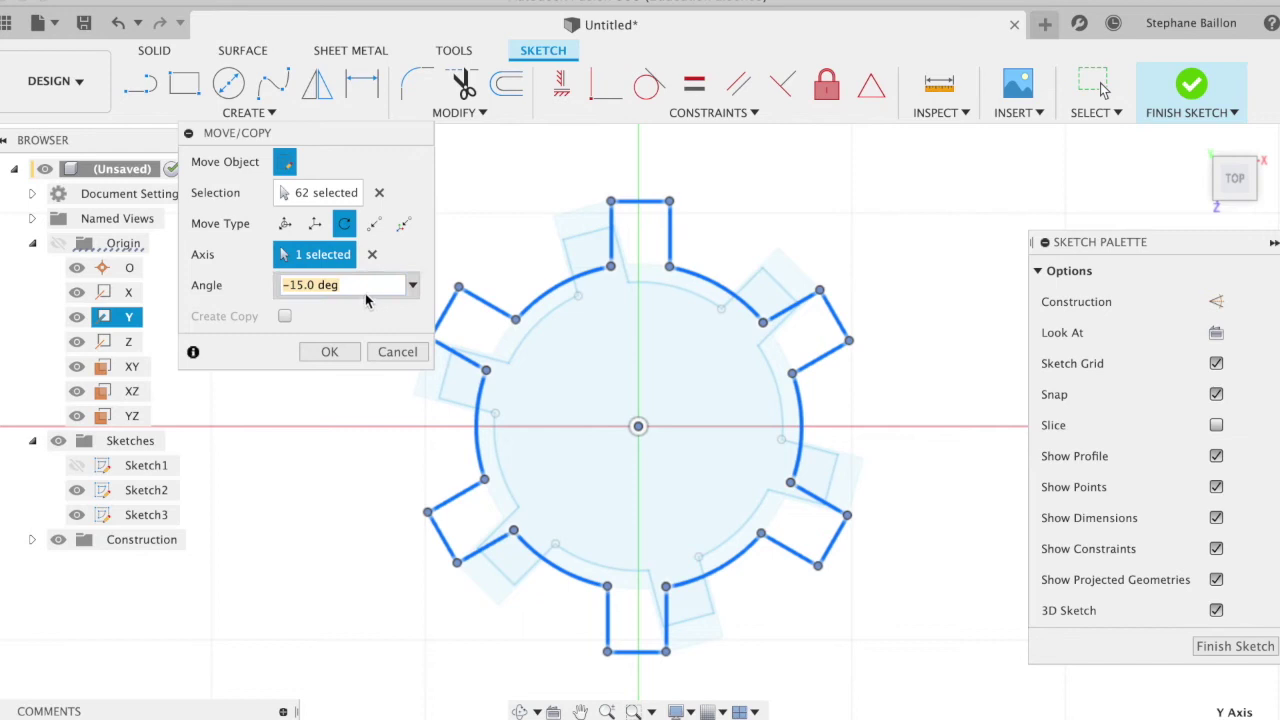
type("-20")
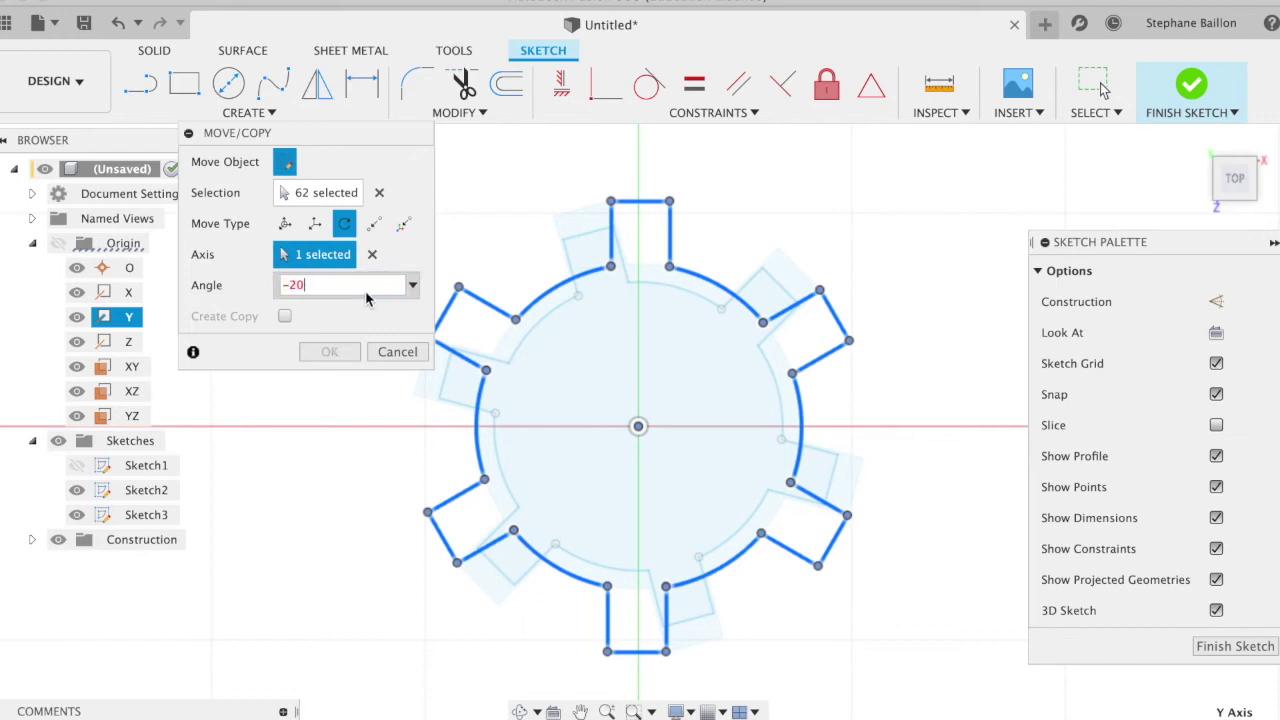
key("Return")
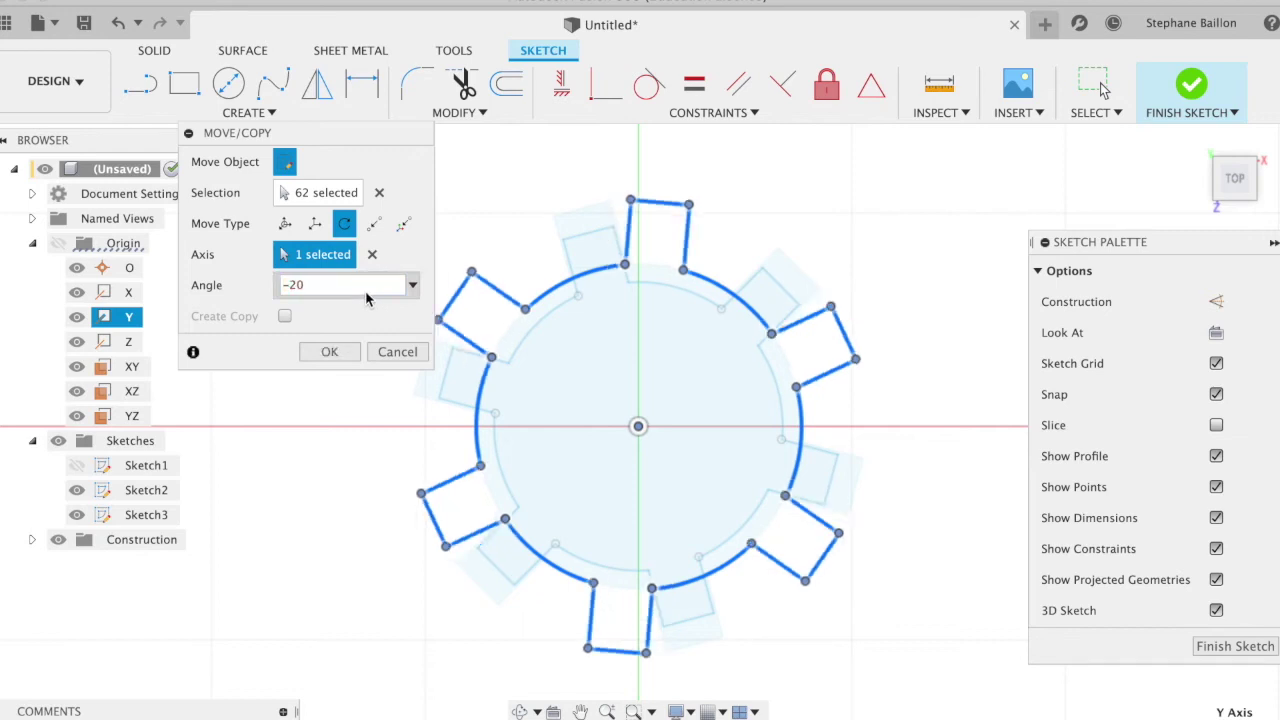
type("5")
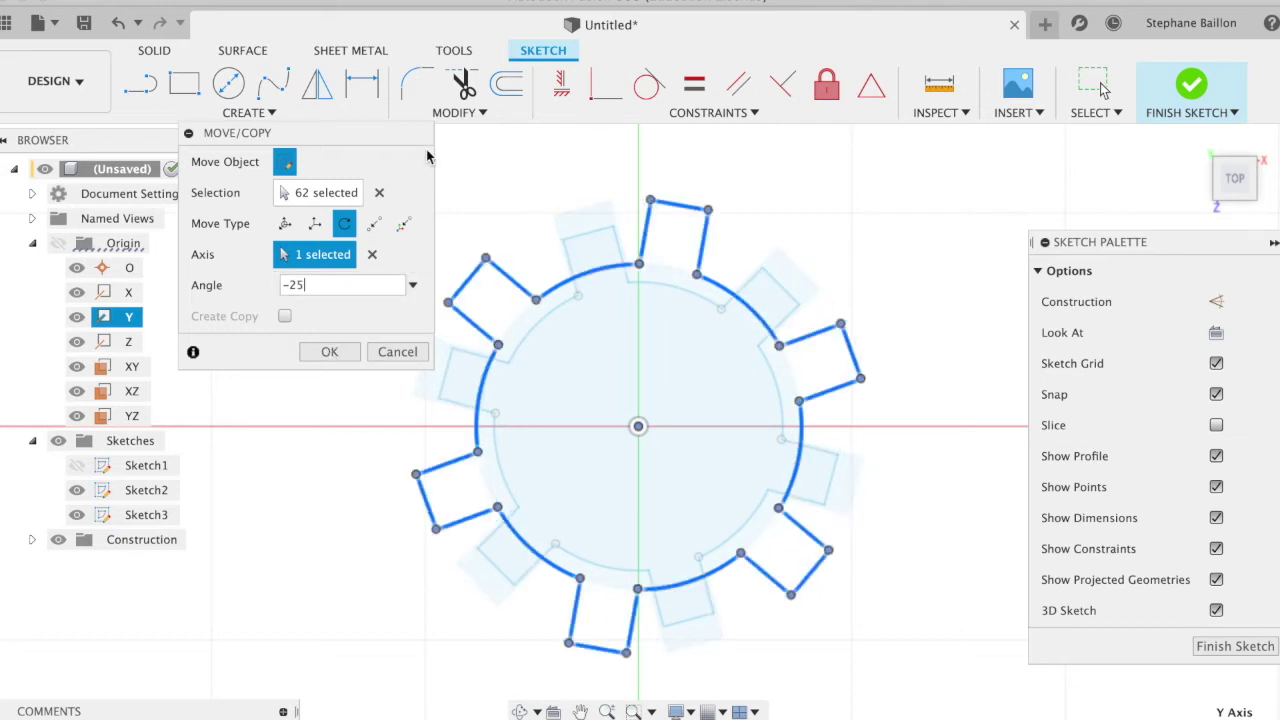
left_click(455, 112)
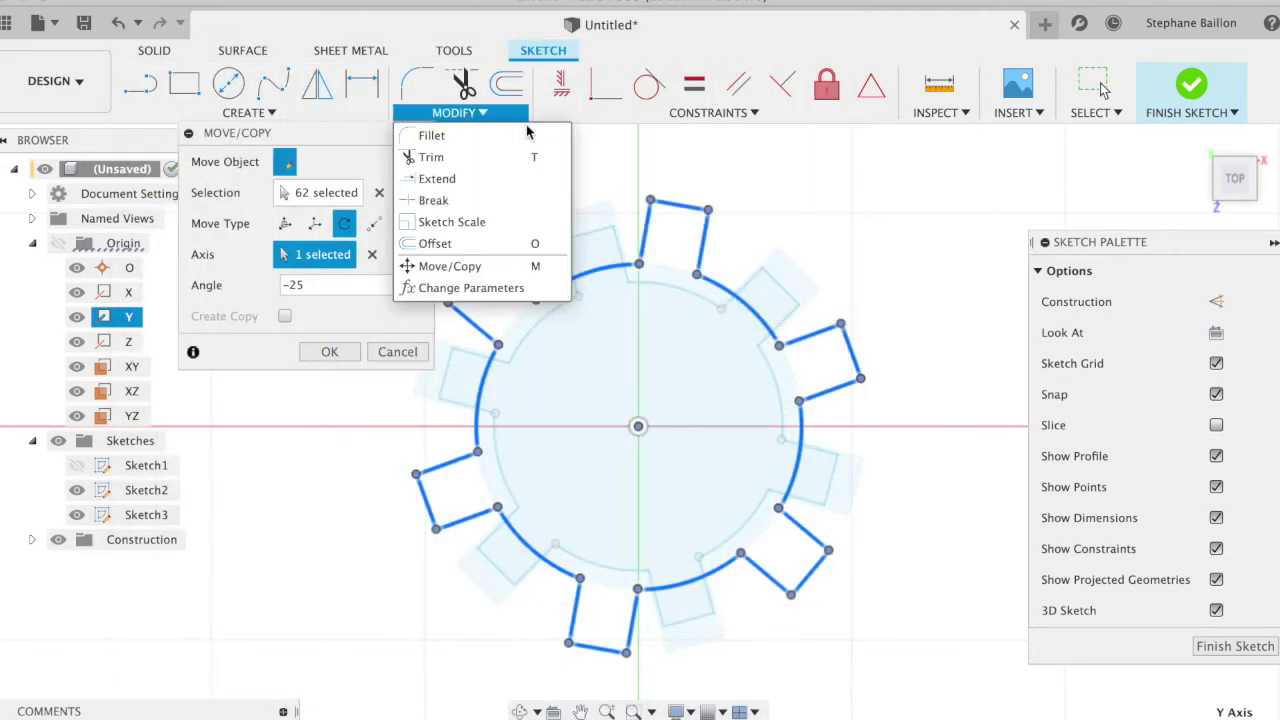
left_click(480, 222)
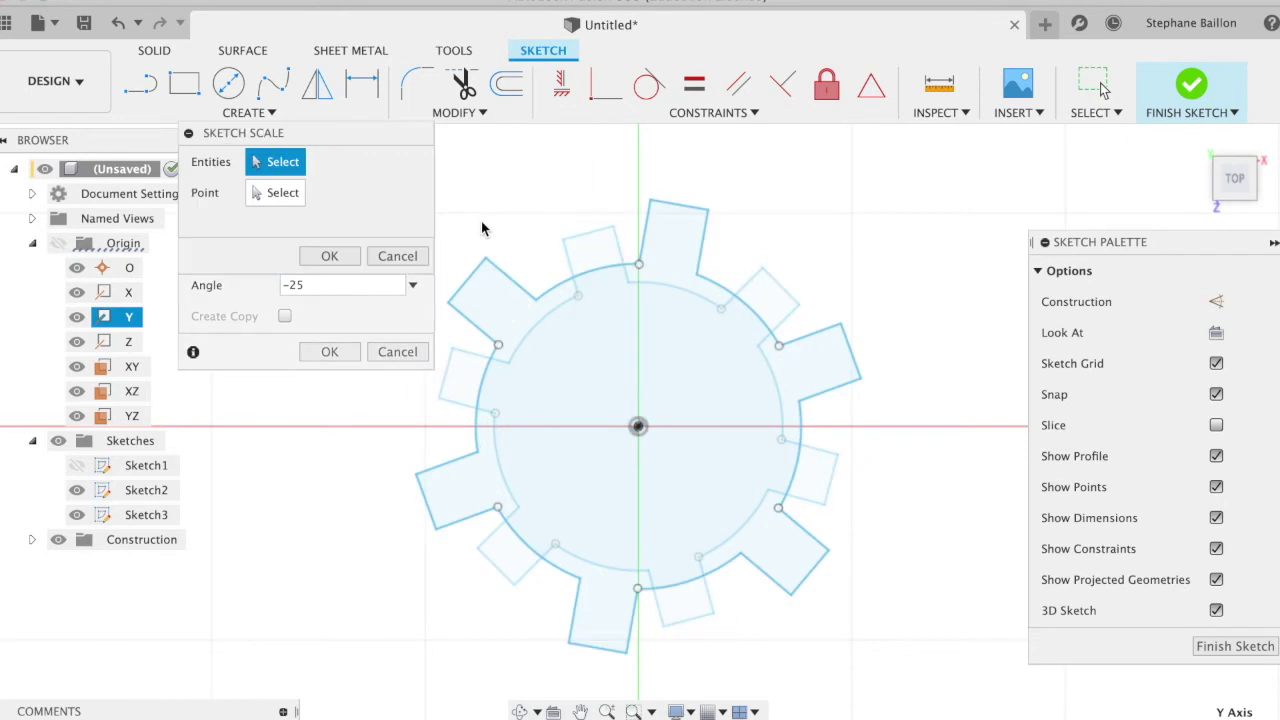
Step: Select all 24 edges of the rotated gear outline in Sketch3
left_click(484, 284)
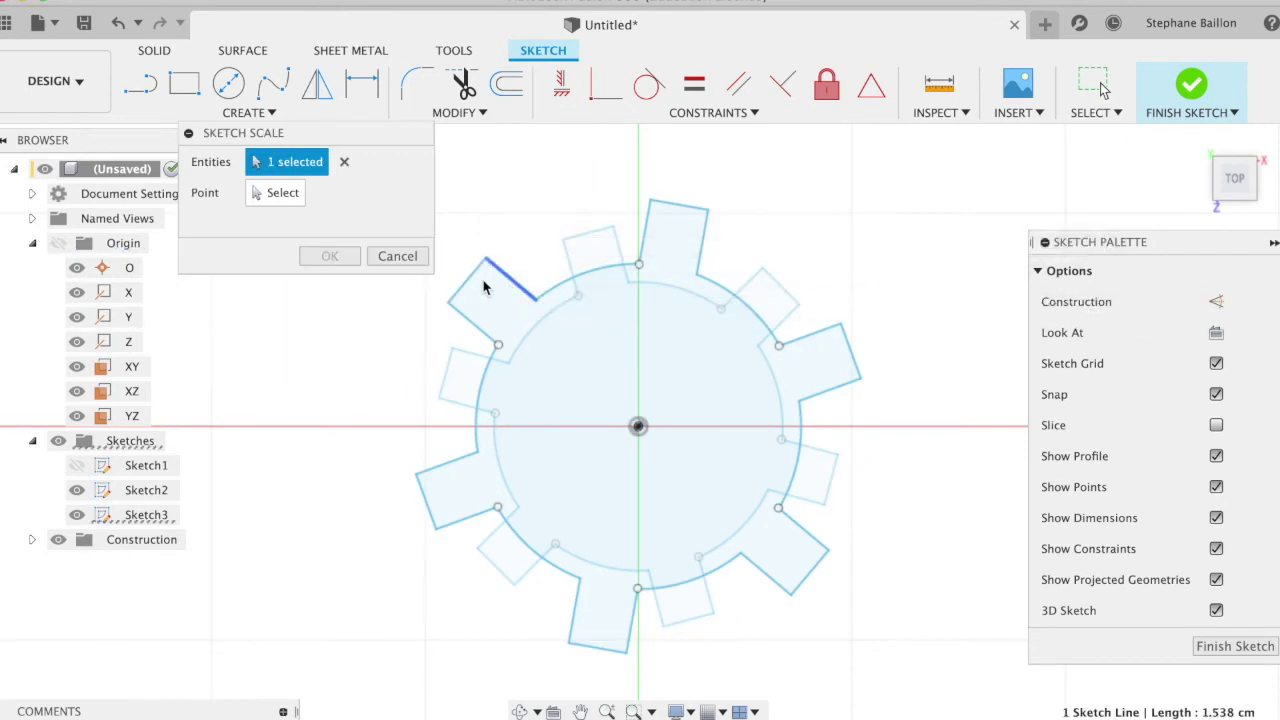
left_click(466, 316)
left_click(550, 296)
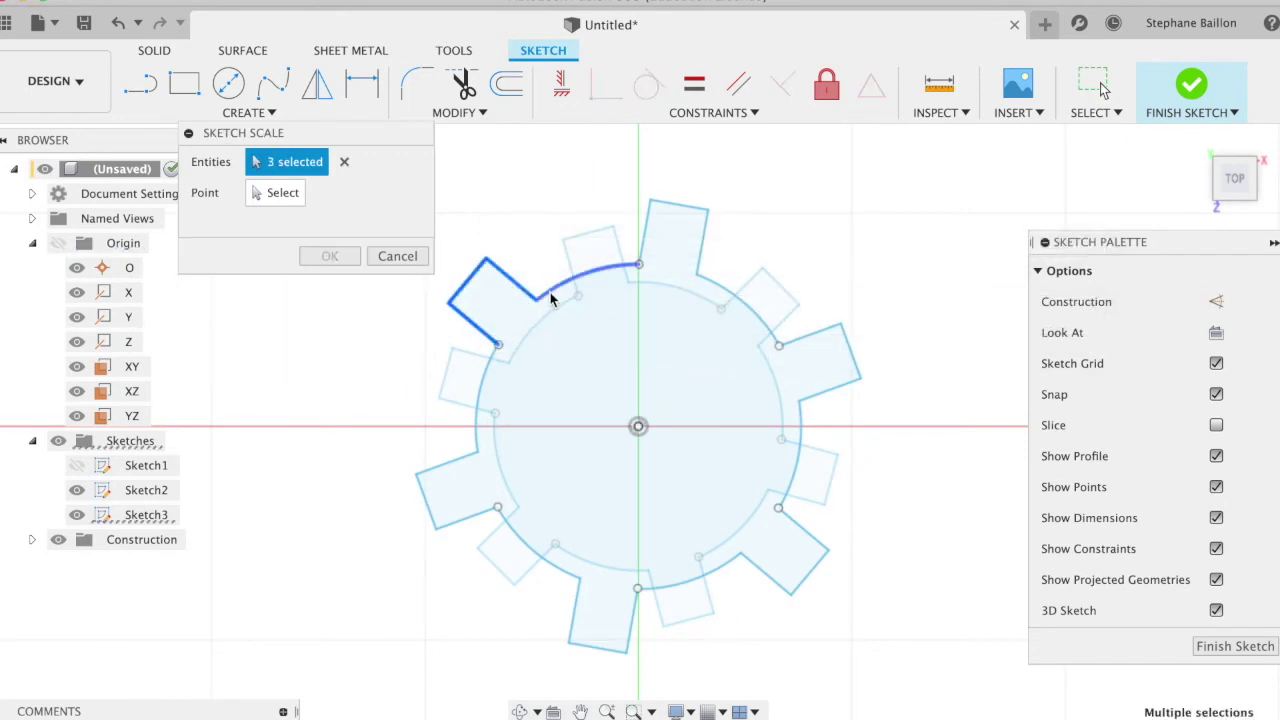
left_click(644, 235)
left_click(674, 209)
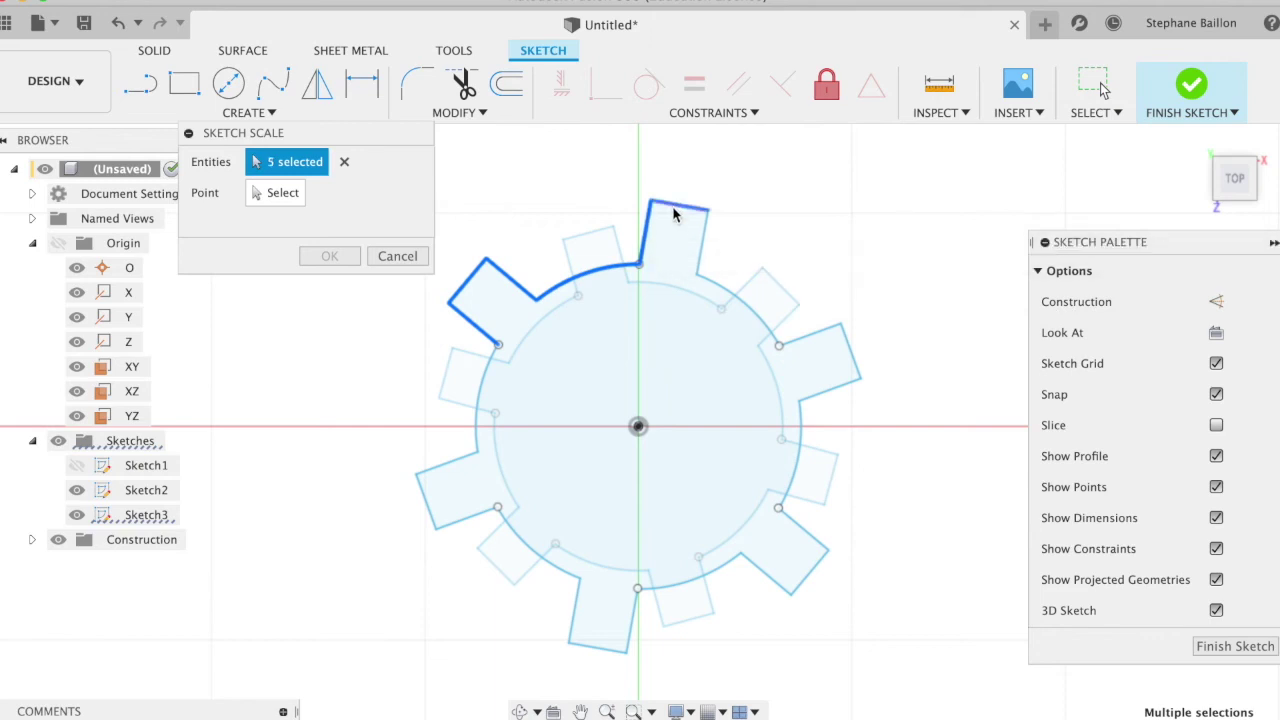
left_click(705, 242)
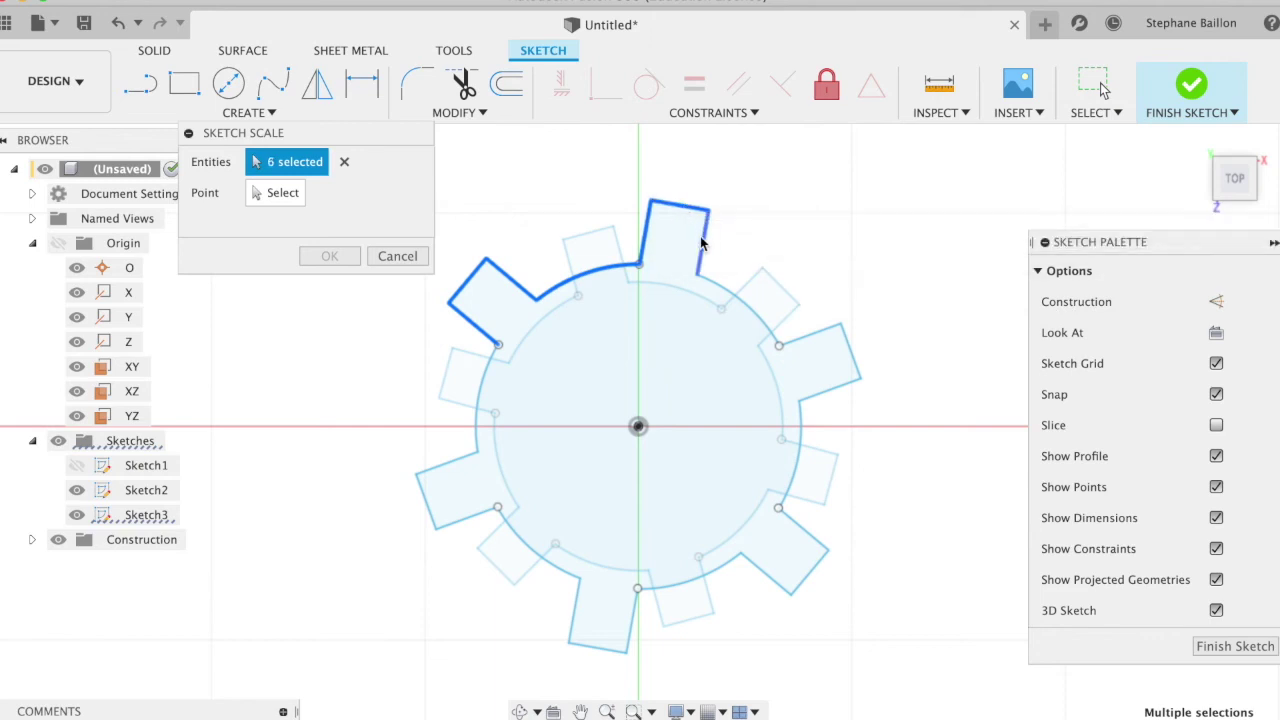
left_click(755, 310)
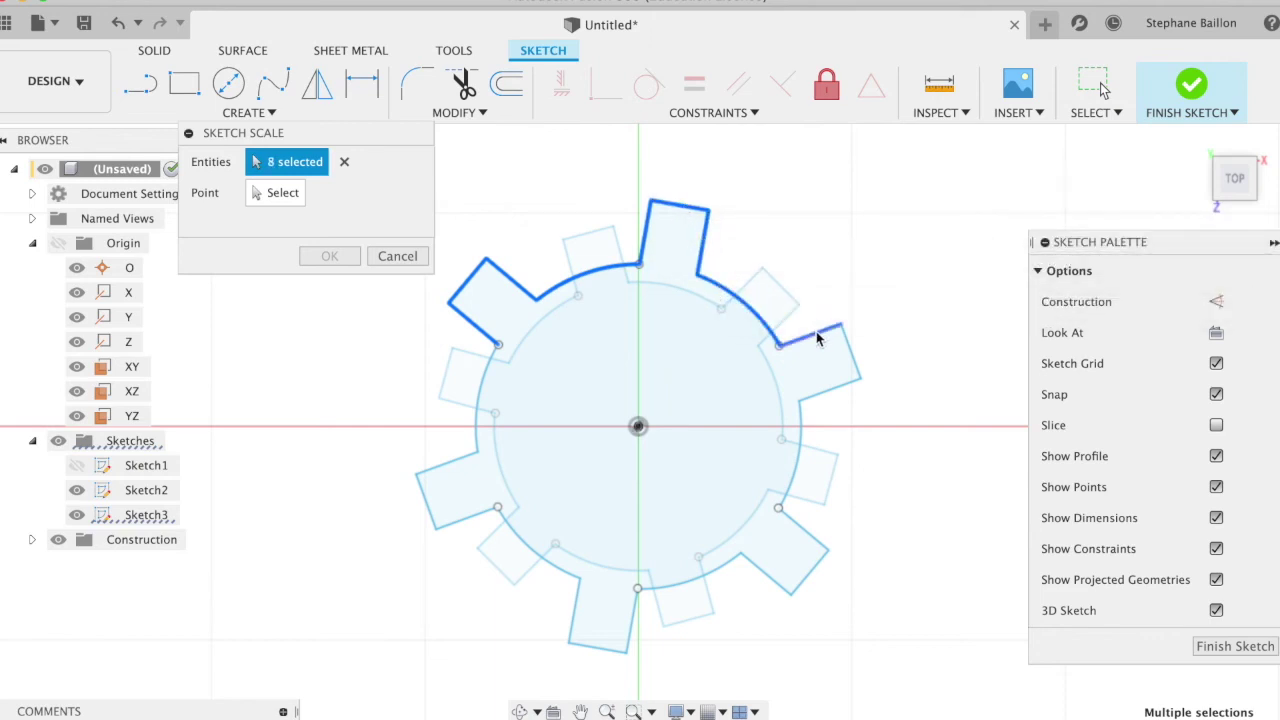
left_click(852, 356)
left_click(834, 390)
left_click(804, 428)
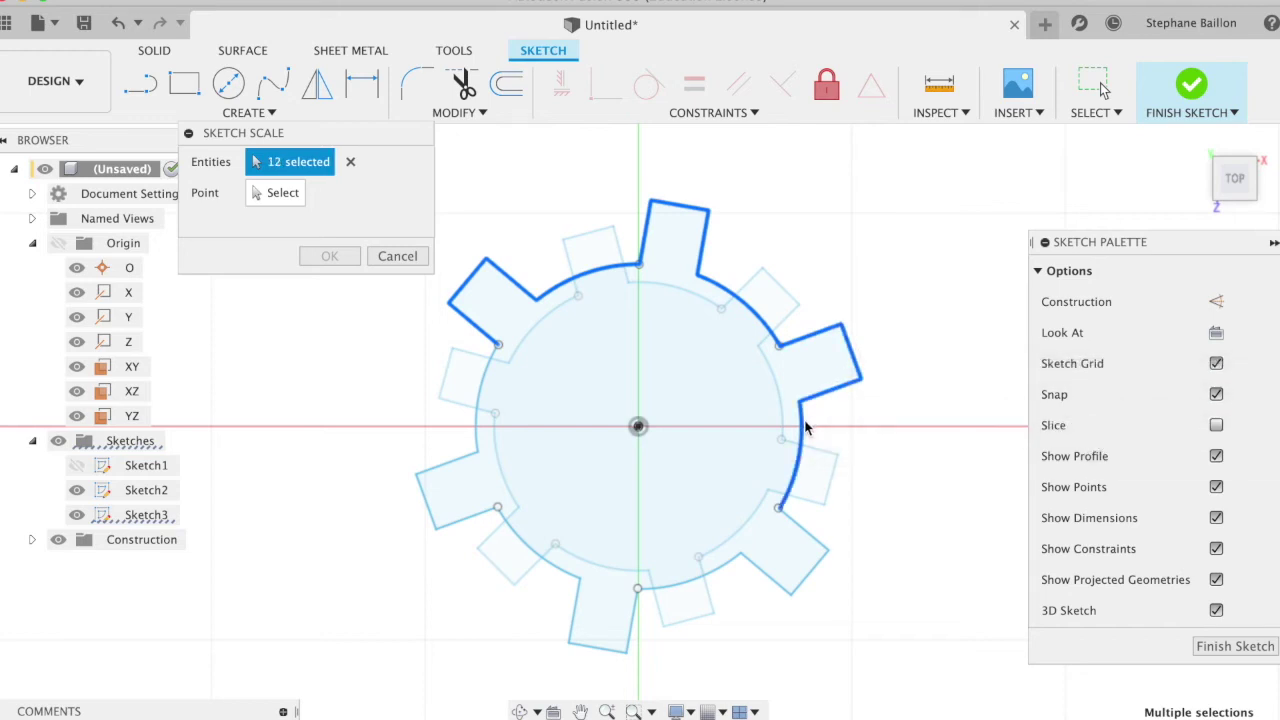
left_click(801, 533)
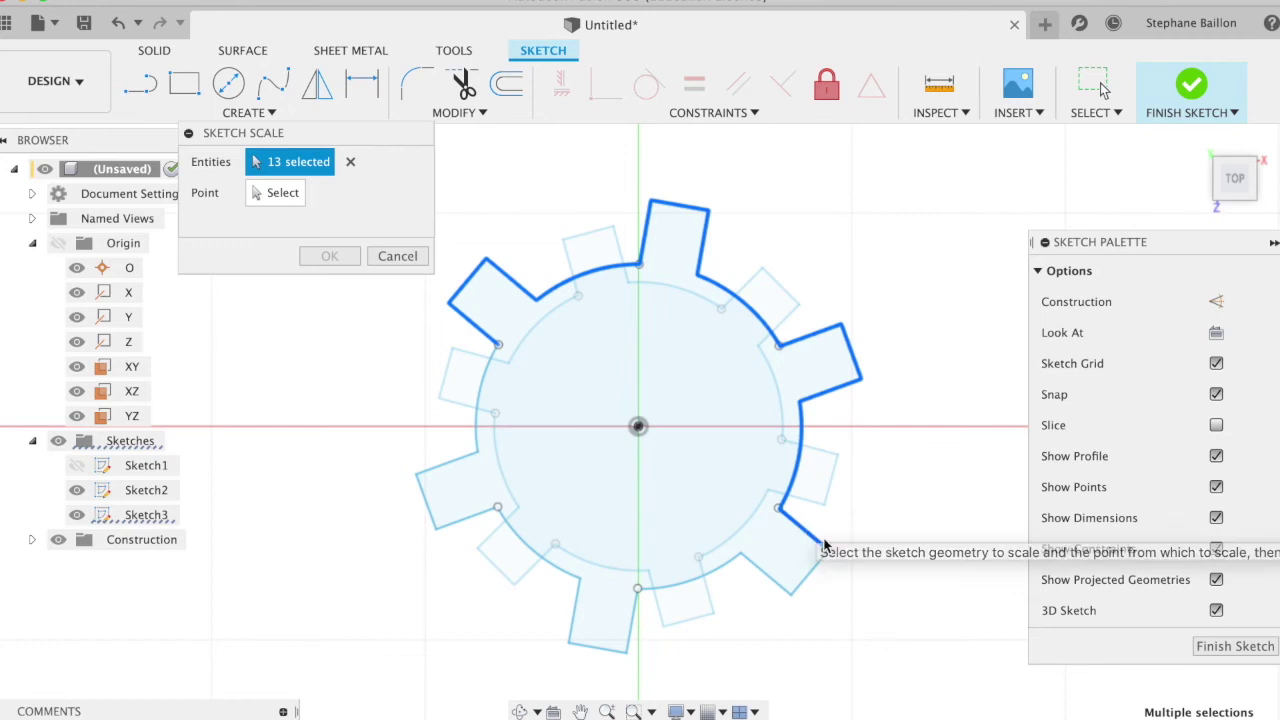
left_click(814, 569)
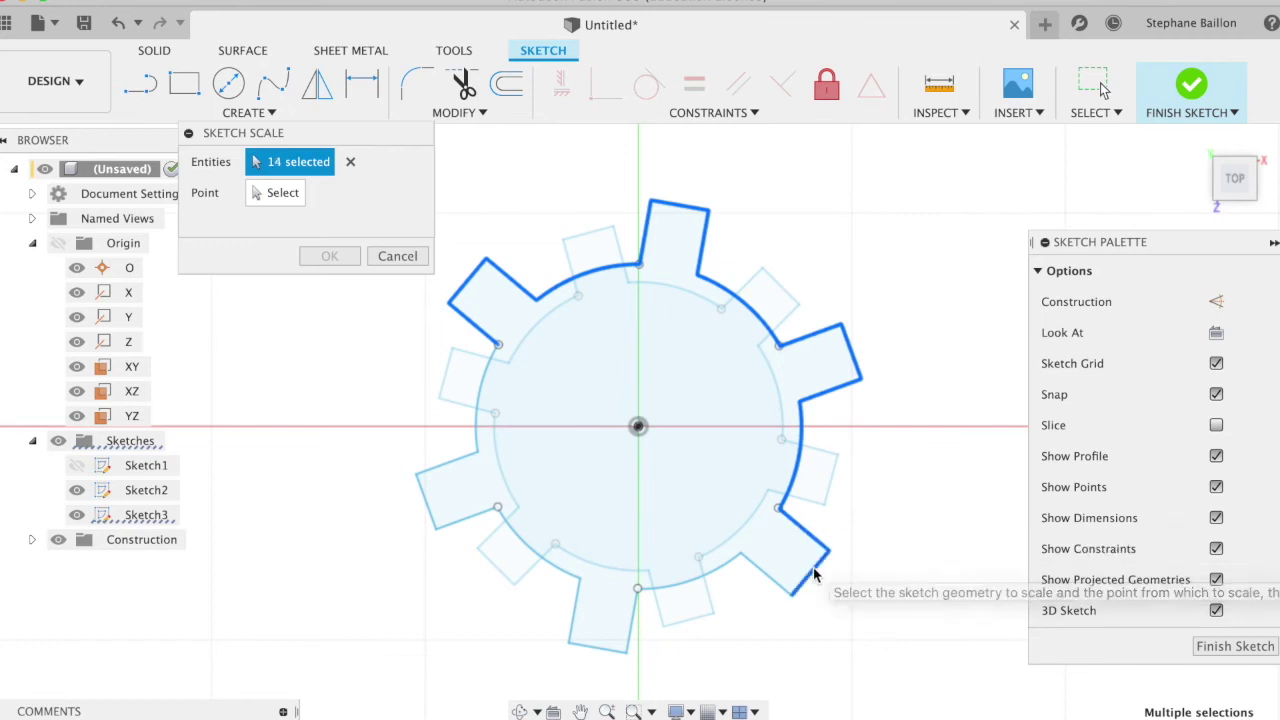
left_click(758, 570)
left_click(729, 564)
left_click(627, 632)
left_click(602, 649)
left_click(573, 615)
left_click(571, 577)
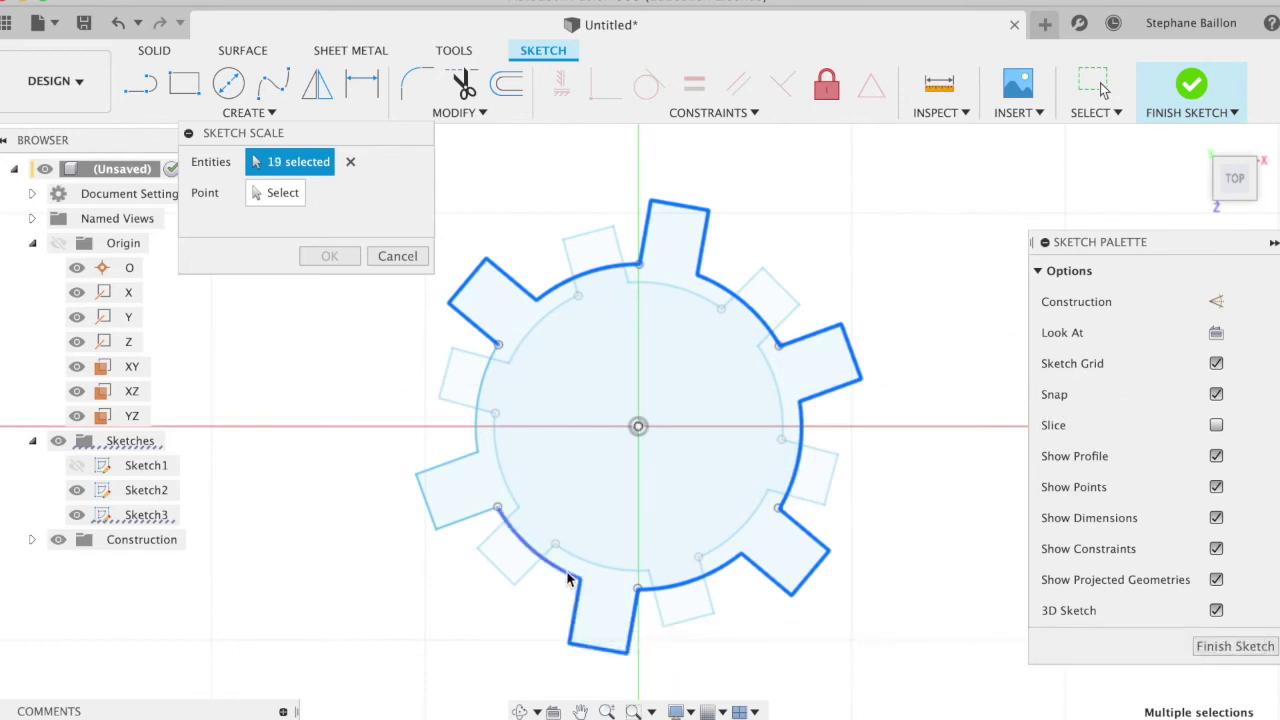
left_click(474, 515)
mouse_move(475, 520)
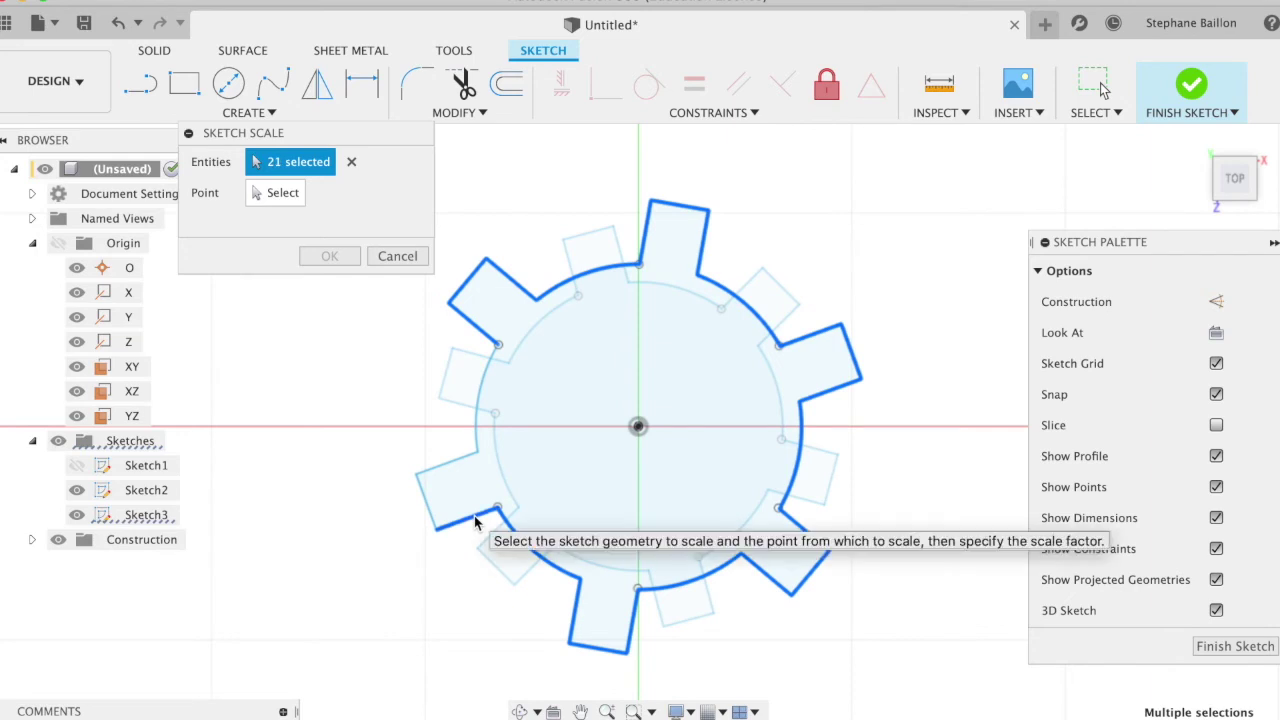
left_click(425, 503)
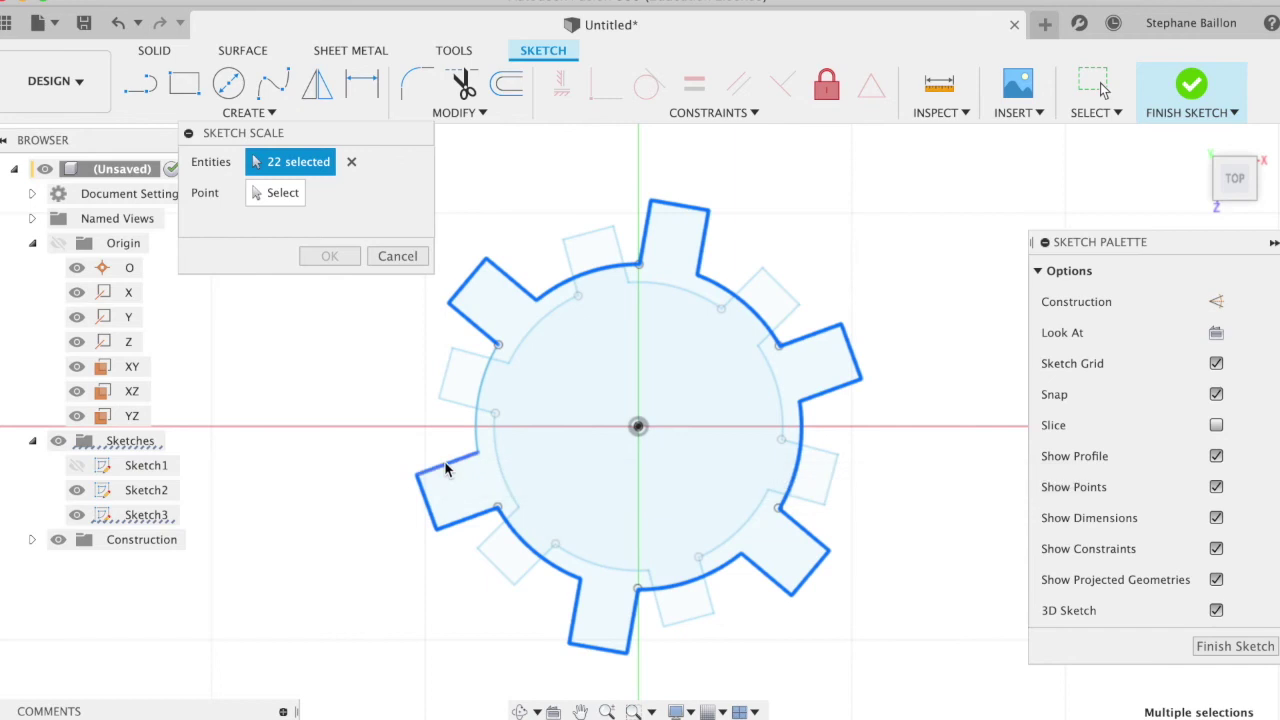
left_click(474, 450)
left_click(476, 445)
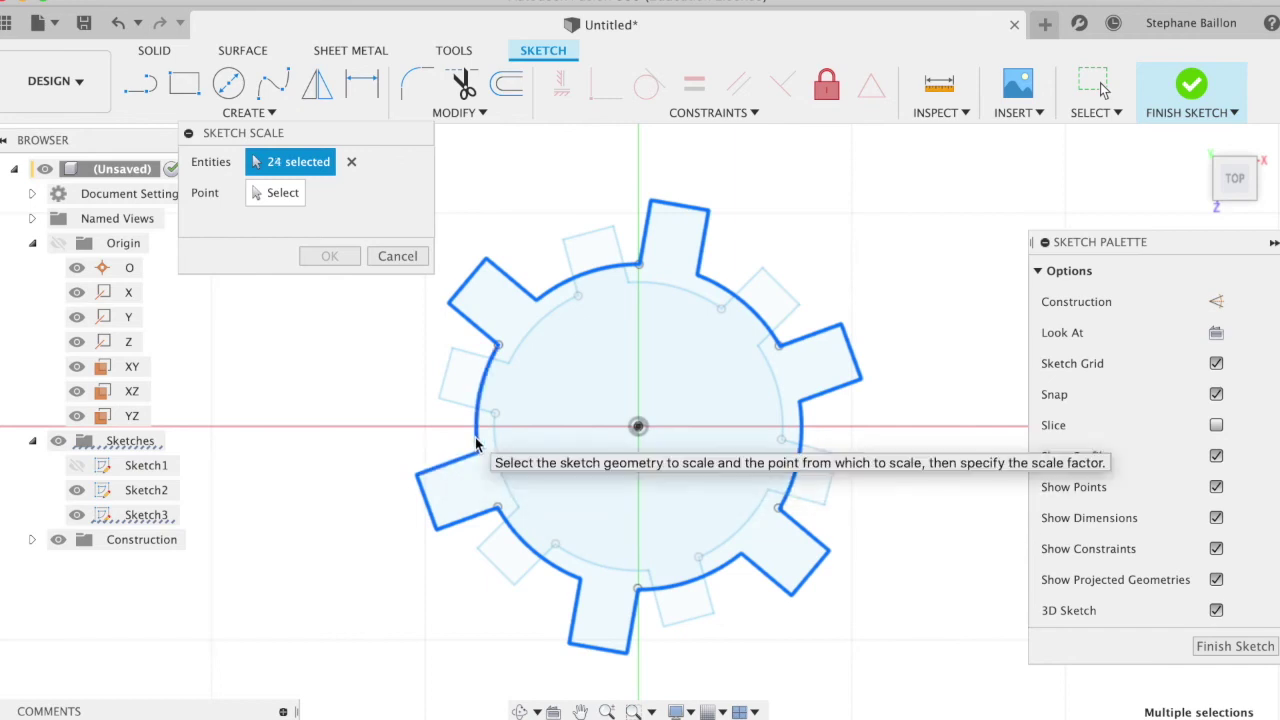
Step: Scale the selected edges by a factor of 0.566 about the sketch centre point
left_click(281, 194)
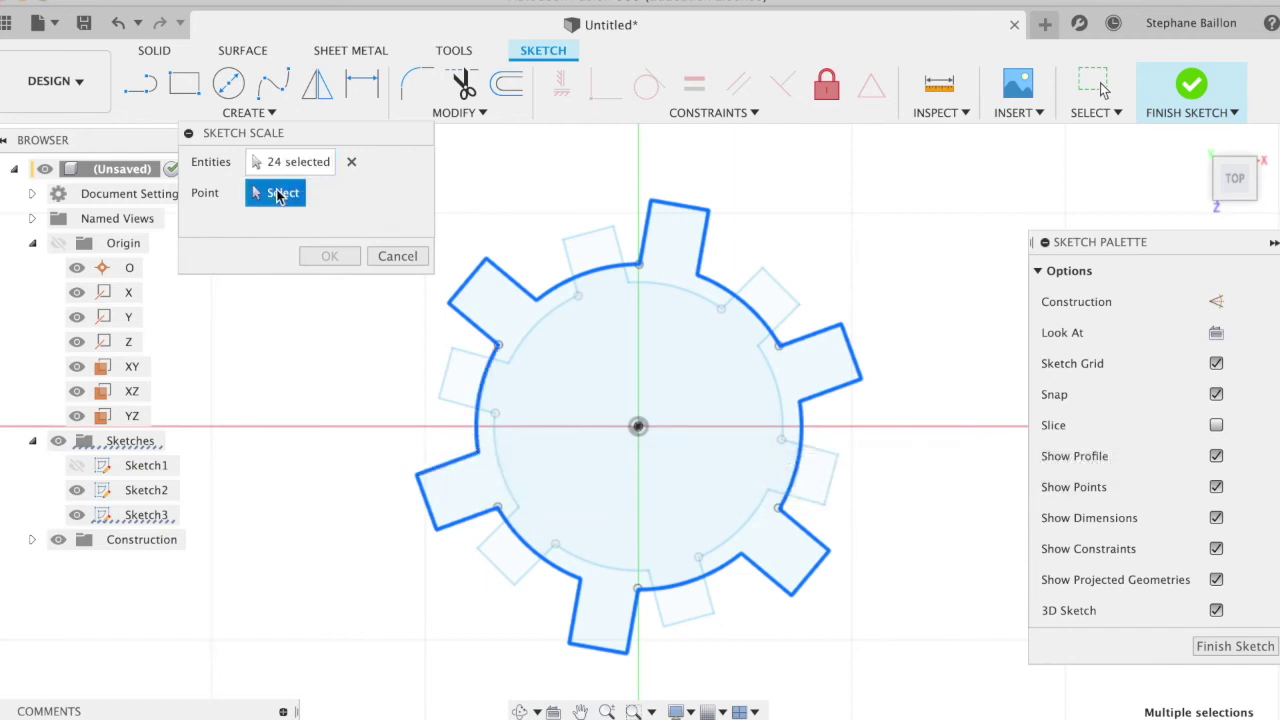
left_click(637, 427)
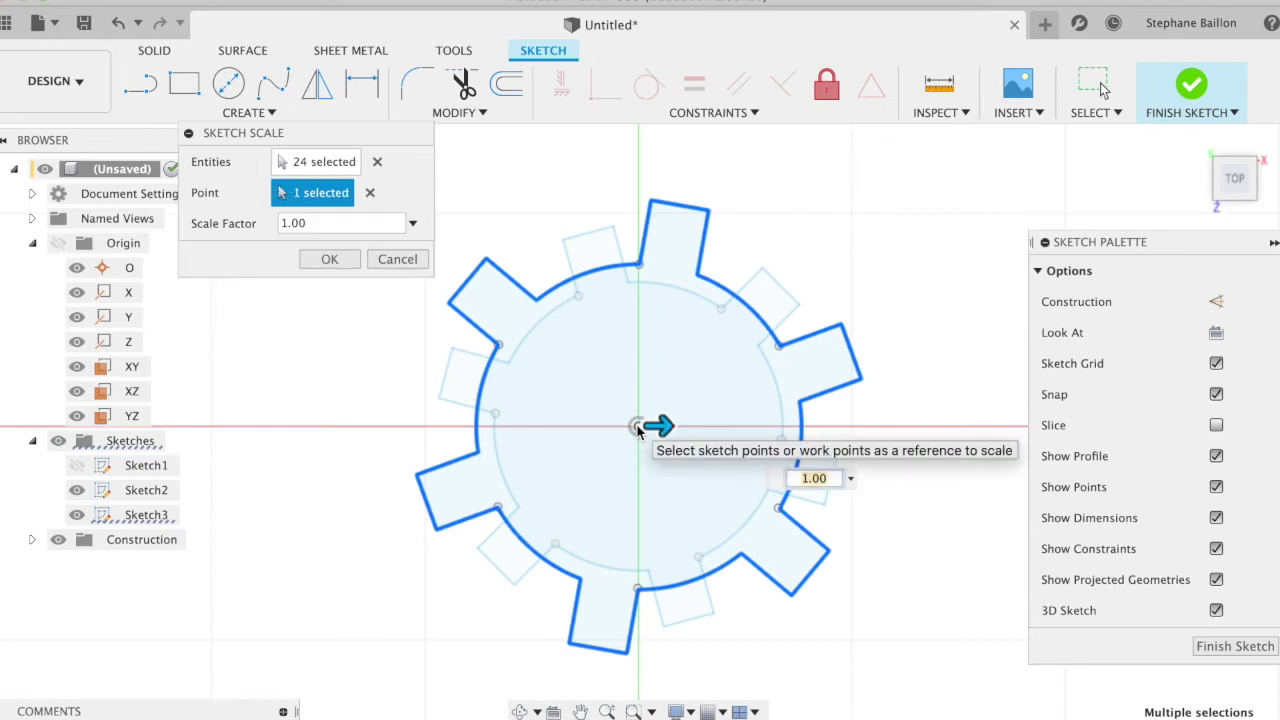
left_click_drag(662, 427, 645, 426)
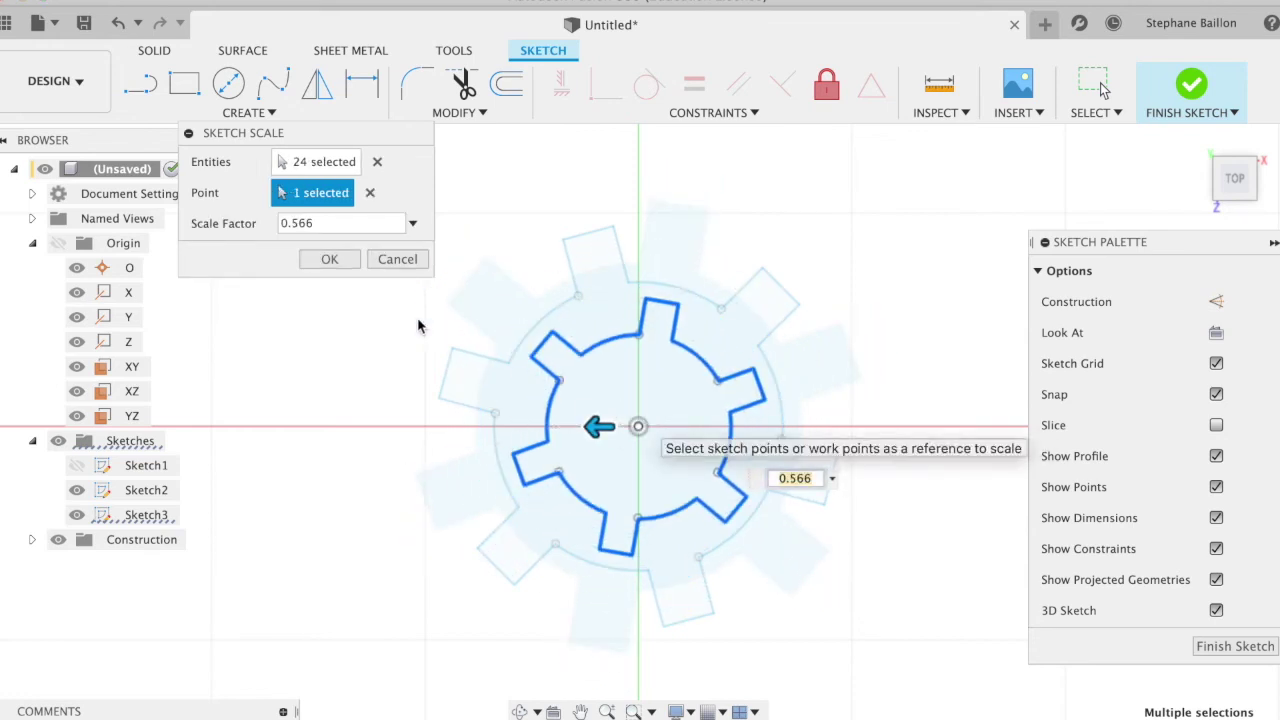
left_click(343, 263)
left_click(330, 259)
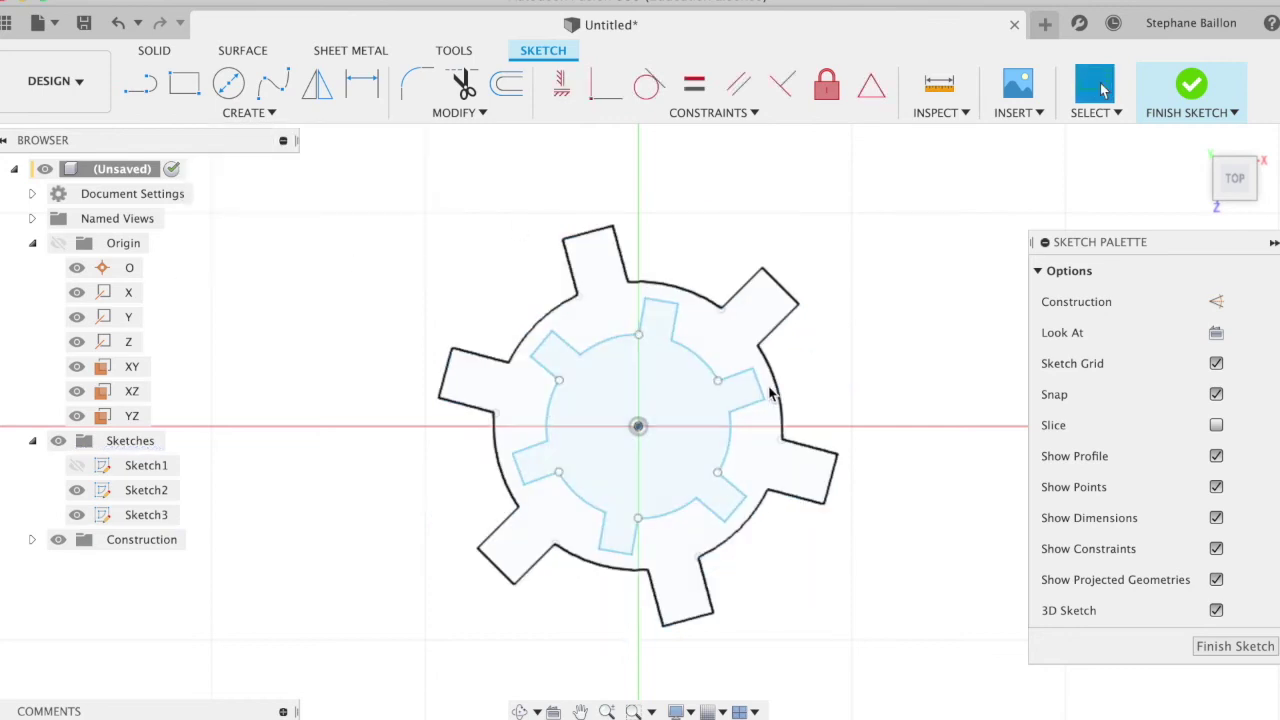
Step: Finish Sketch3, view the three stacked gear profiles from the home angle, and start Loft
left_click(76, 478)
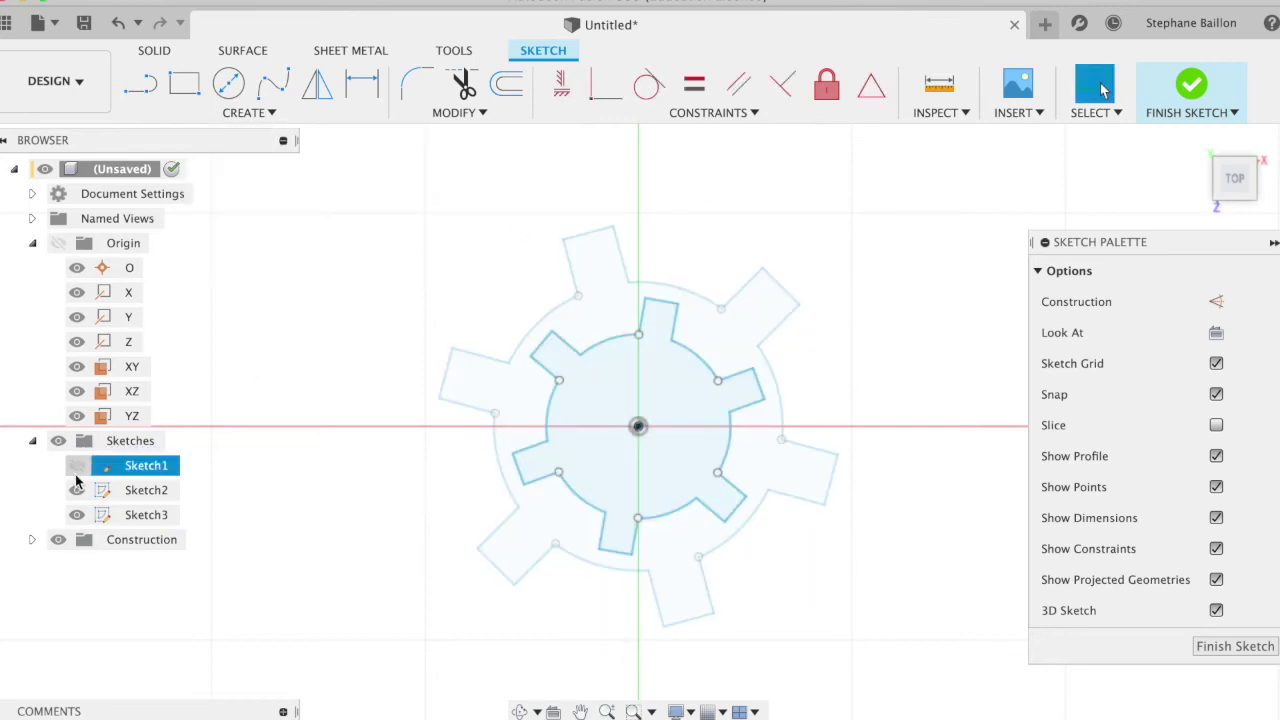
left_click(77, 467)
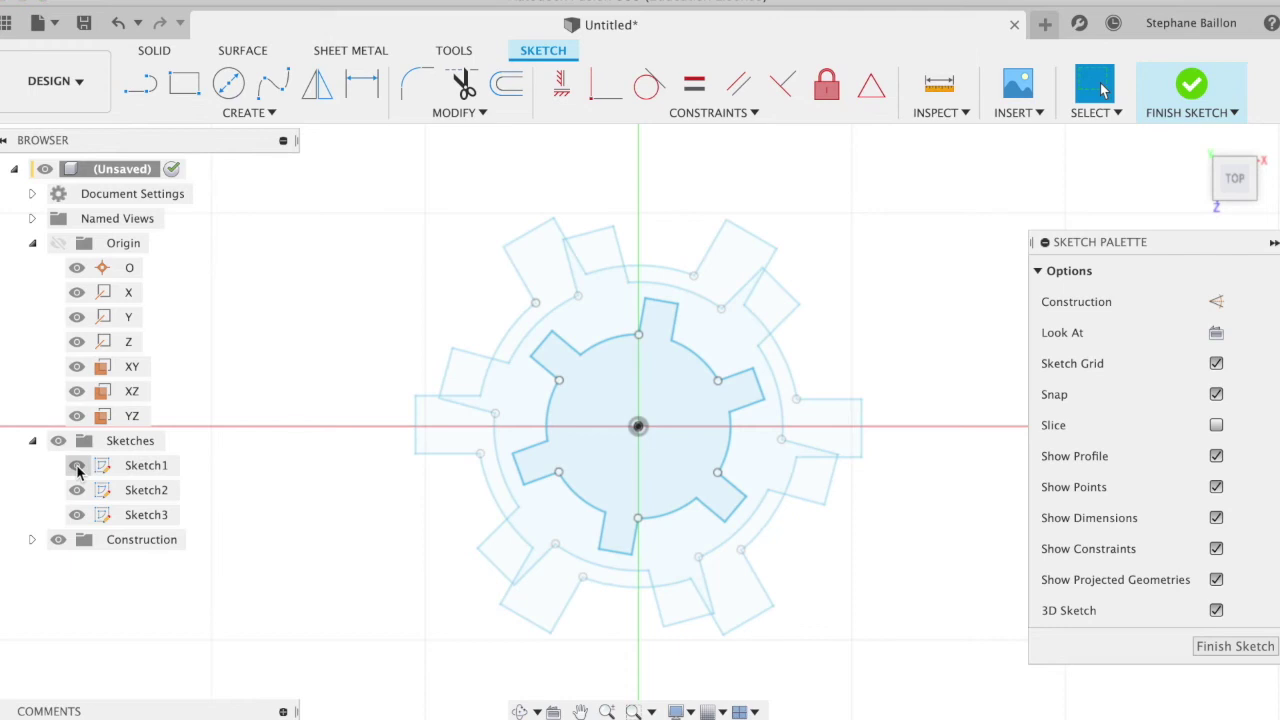
left_click(1236, 647)
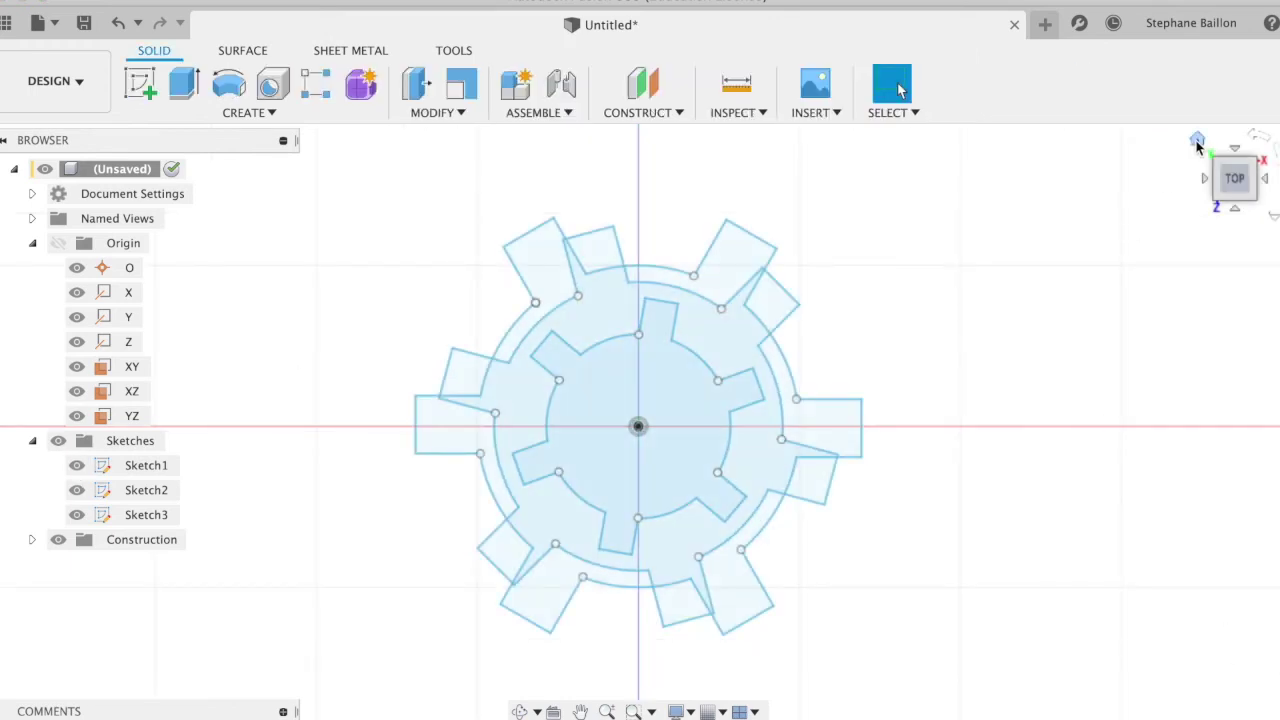
left_click(1198, 142)
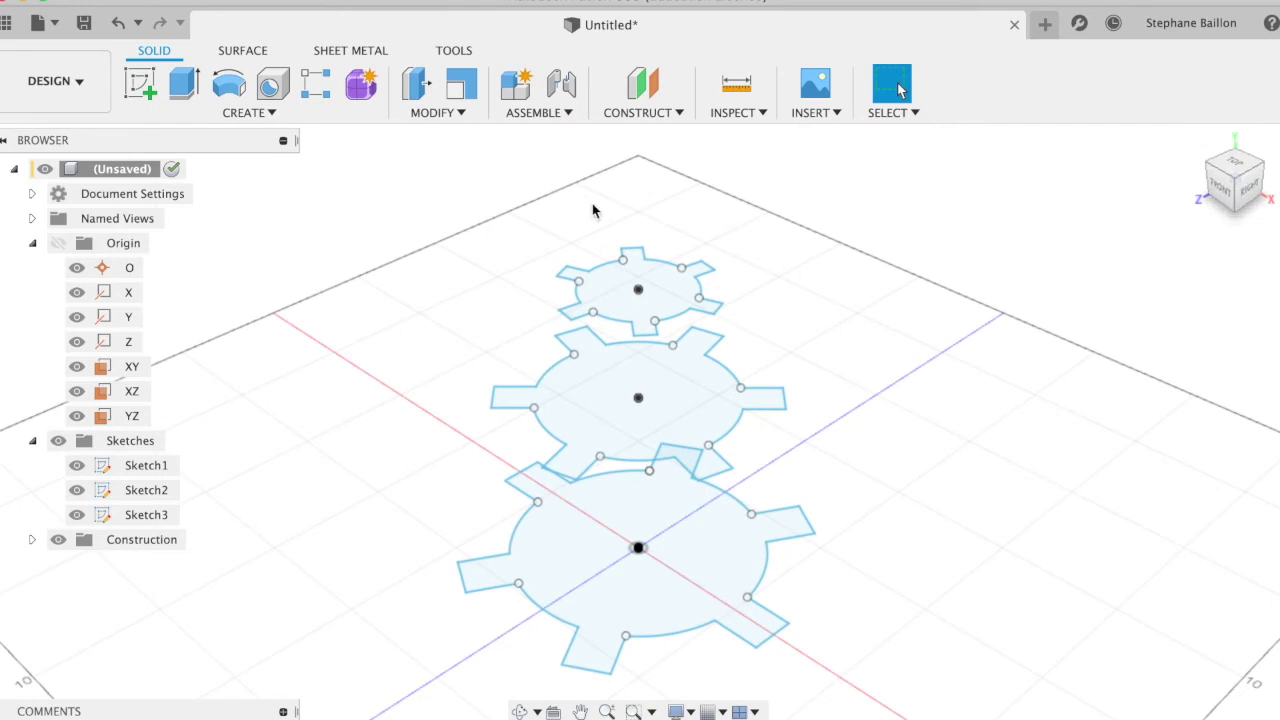
left_click(278, 114)
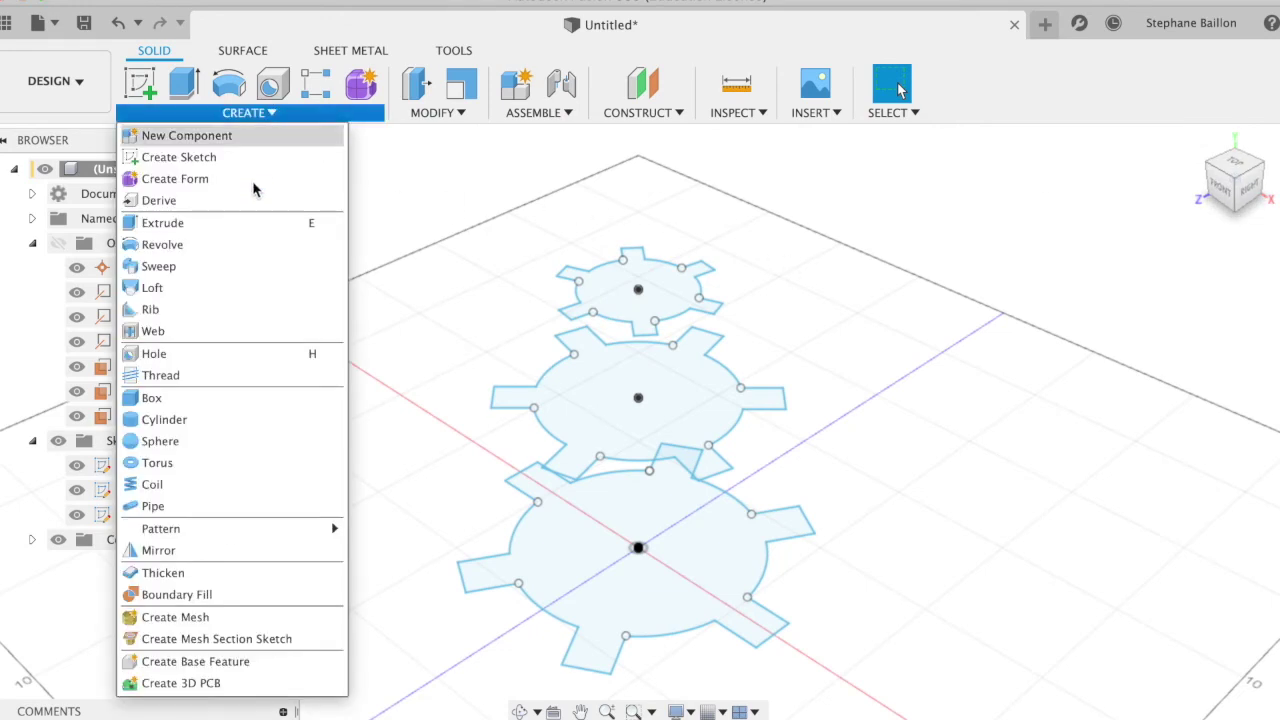
key("Escape")
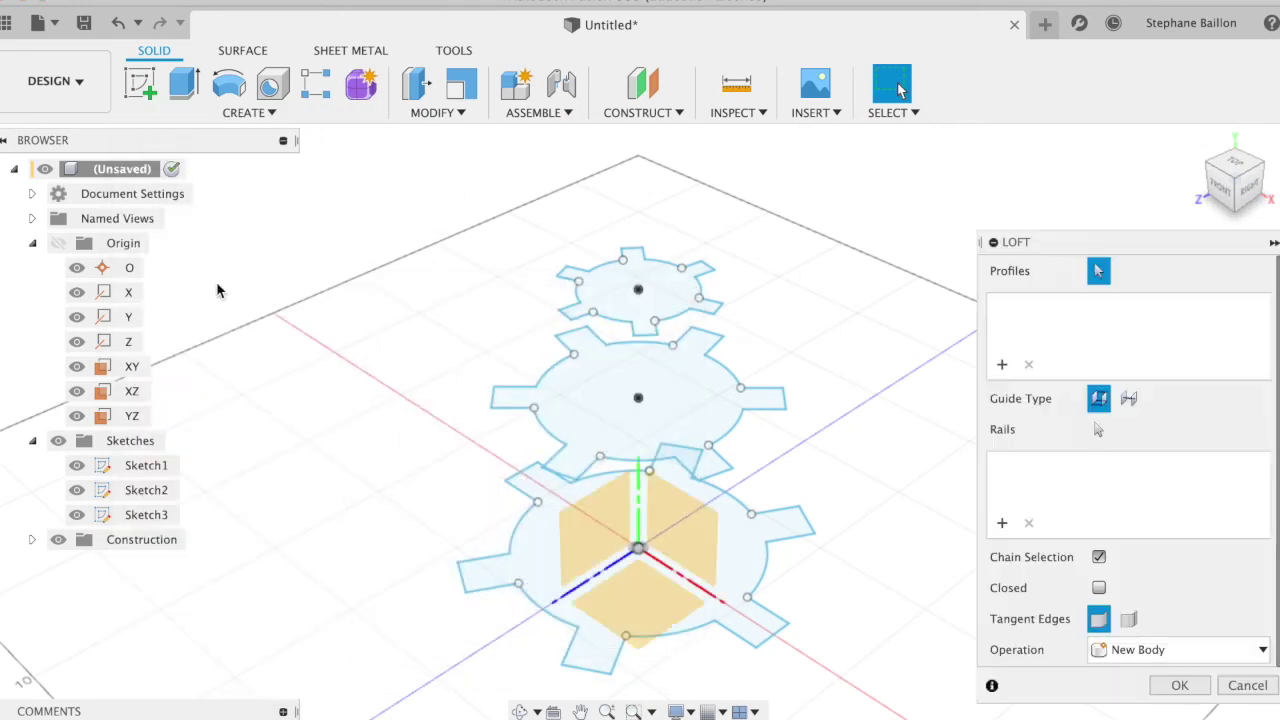
Step: Loft through the bottom, middle and top gear profiles in that order
left_click(713, 613)
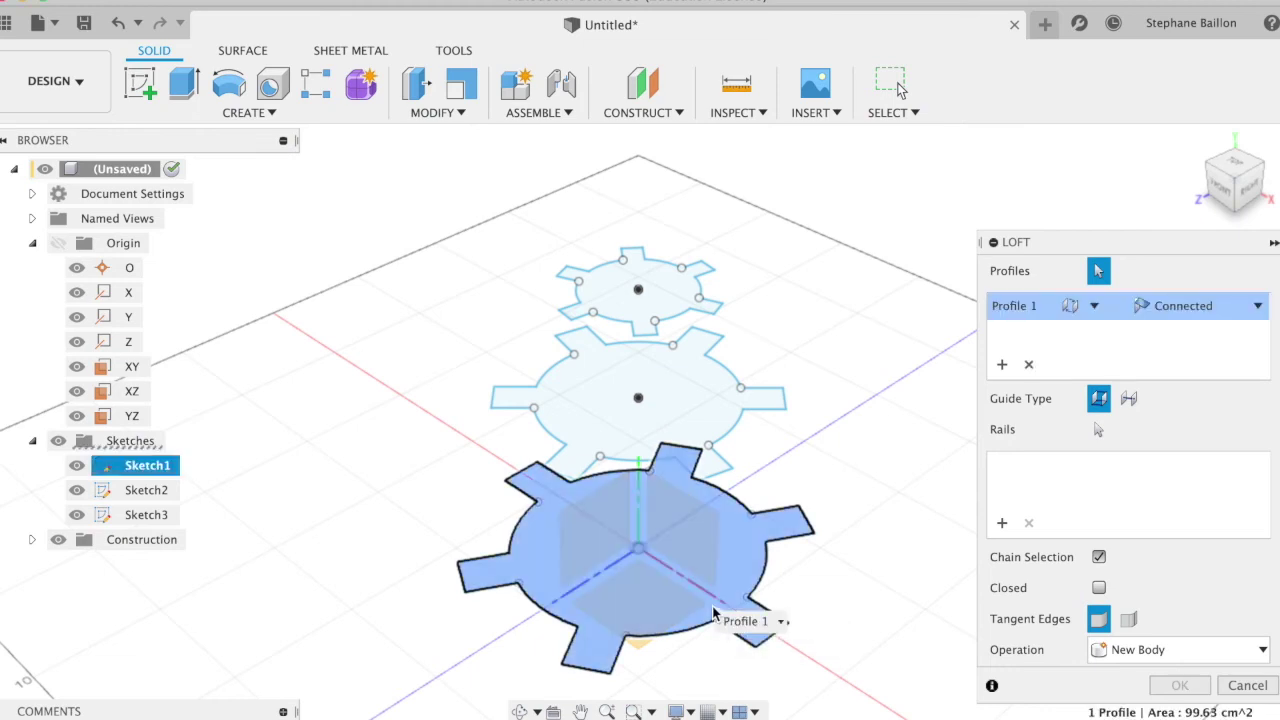
left_click(692, 432)
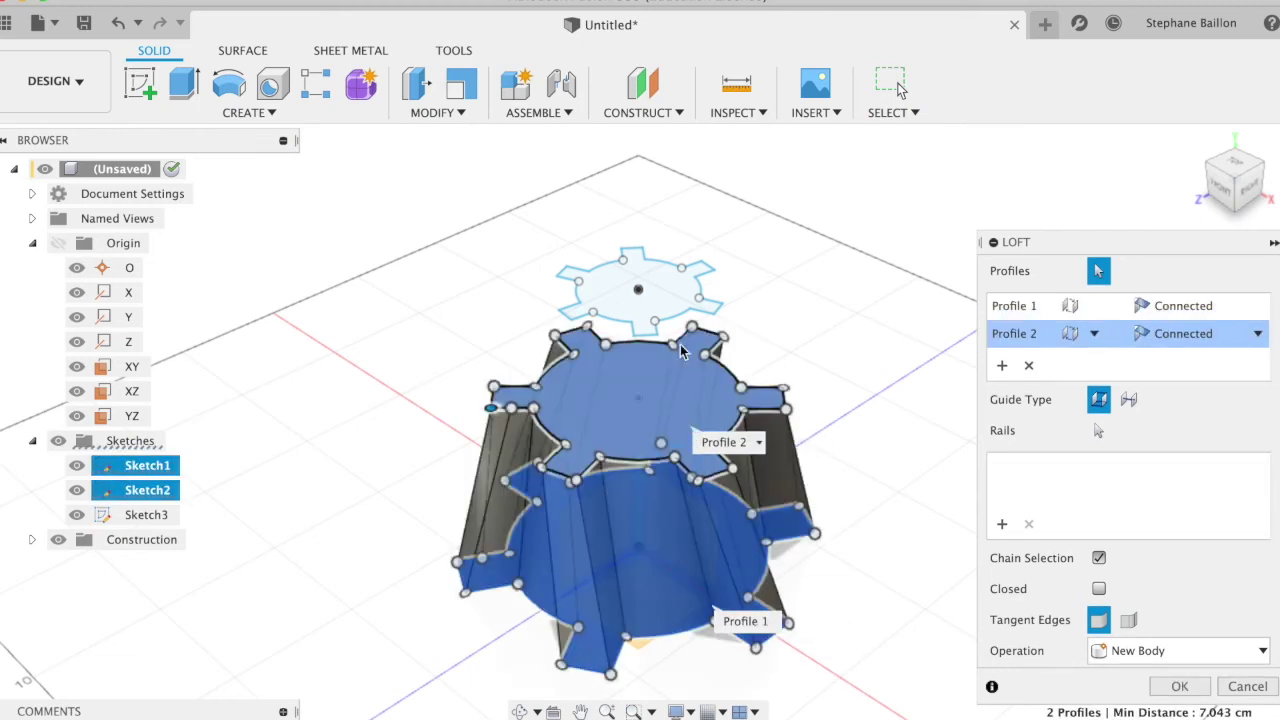
left_click(670, 310)
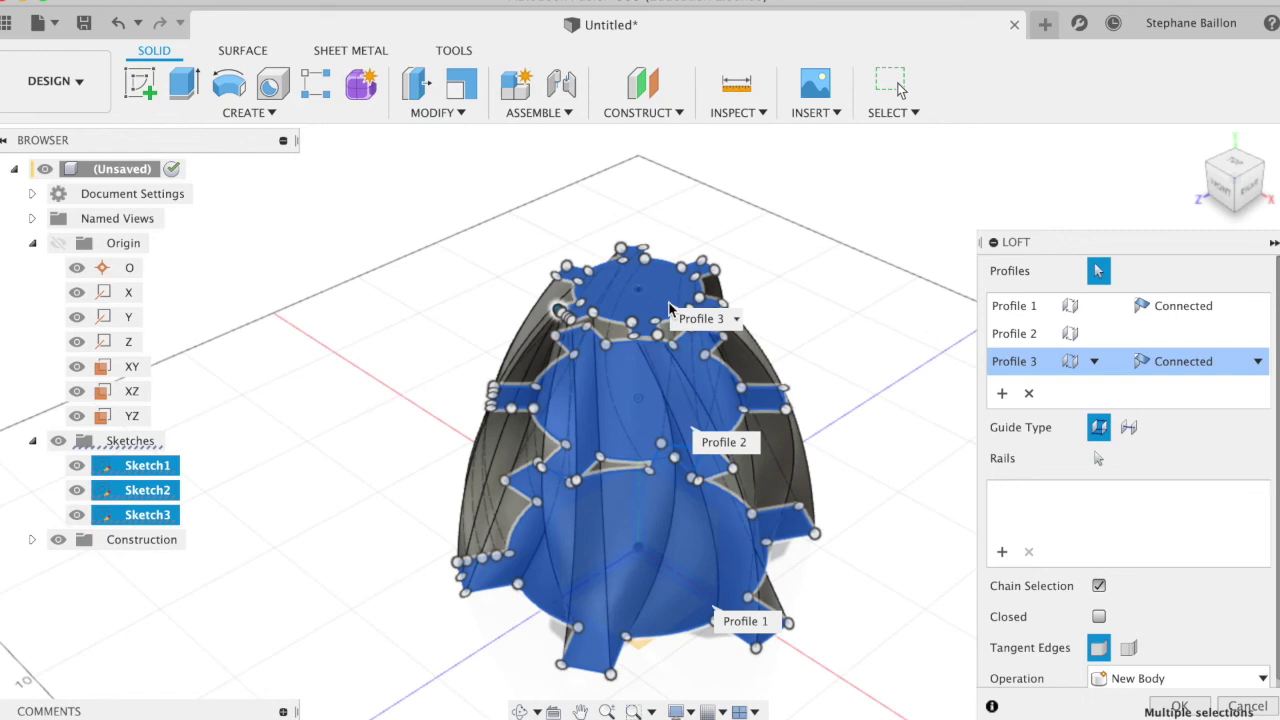
left_click(1180, 706)
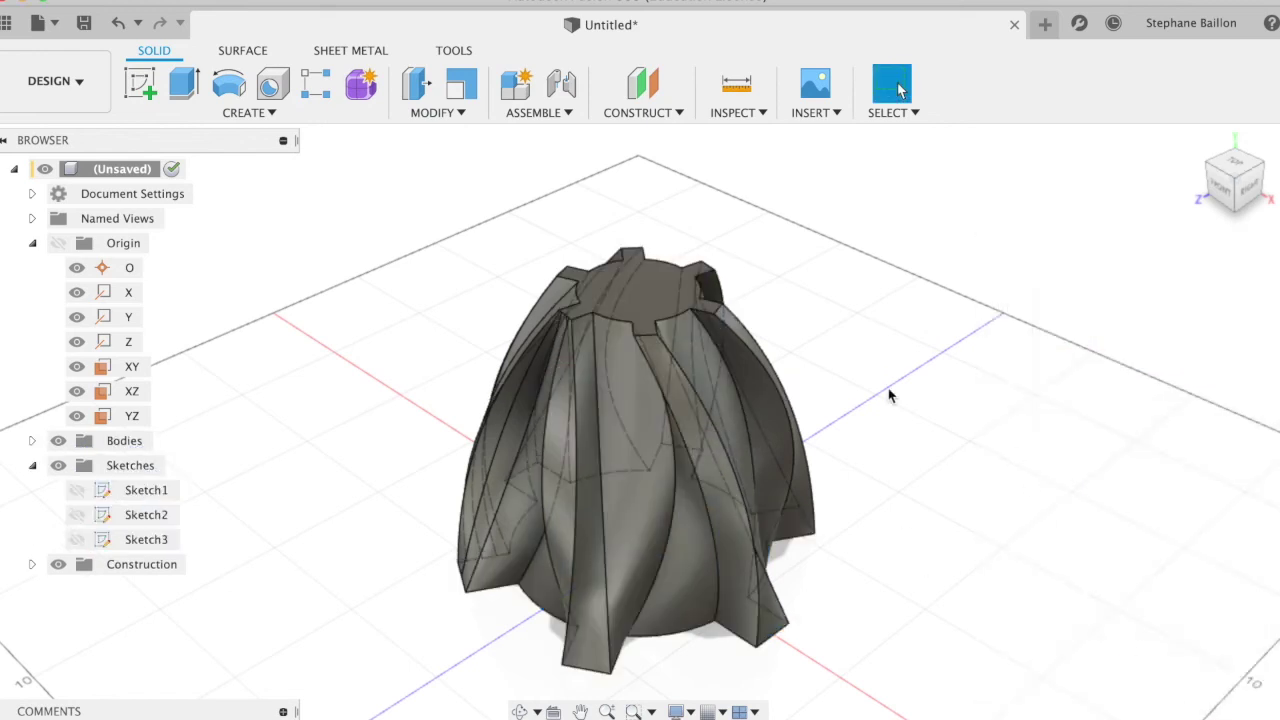
Step: Start a Shell on the lofted body with the vase's top face selected for removal
left_click(659, 305)
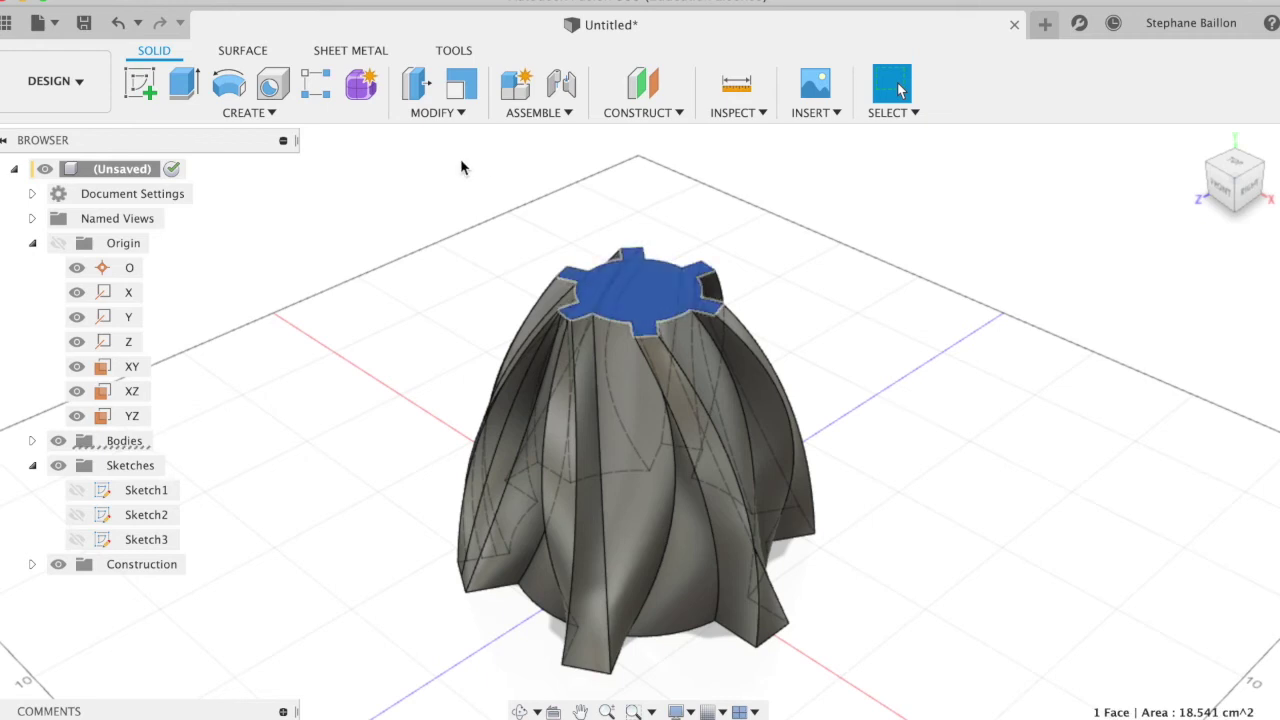
left_click(455, 113)
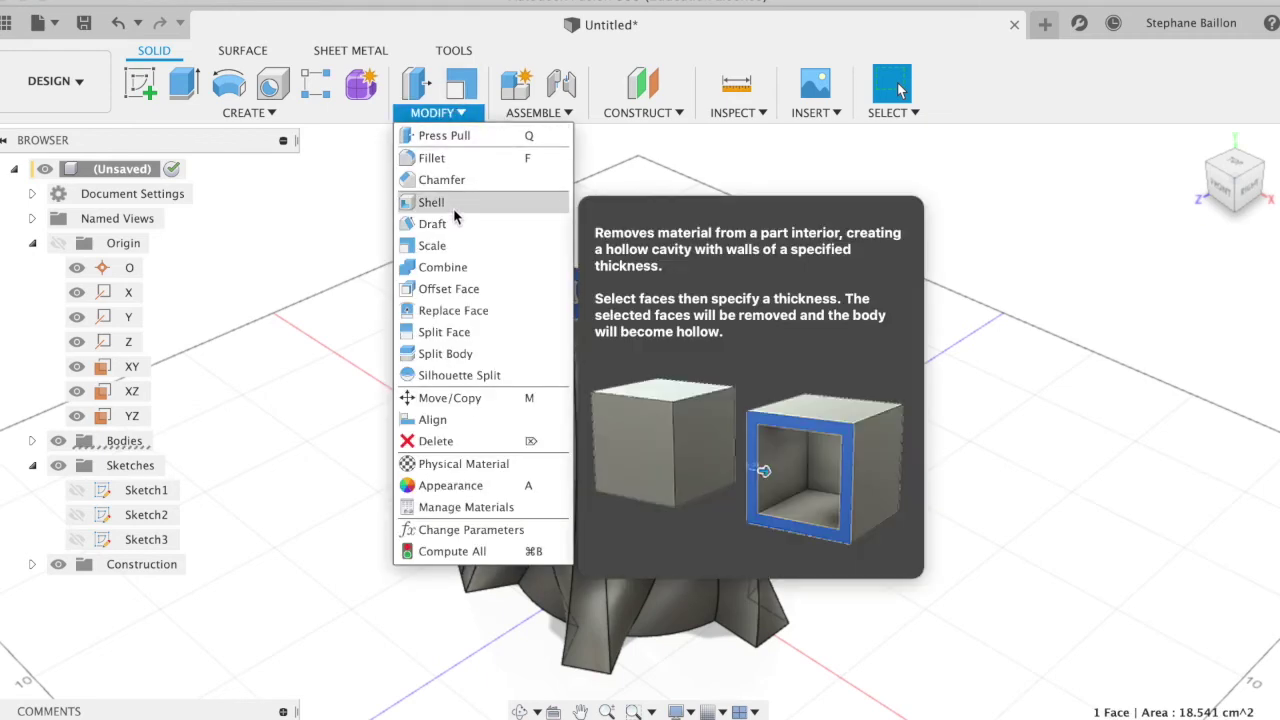
left_click(453, 206)
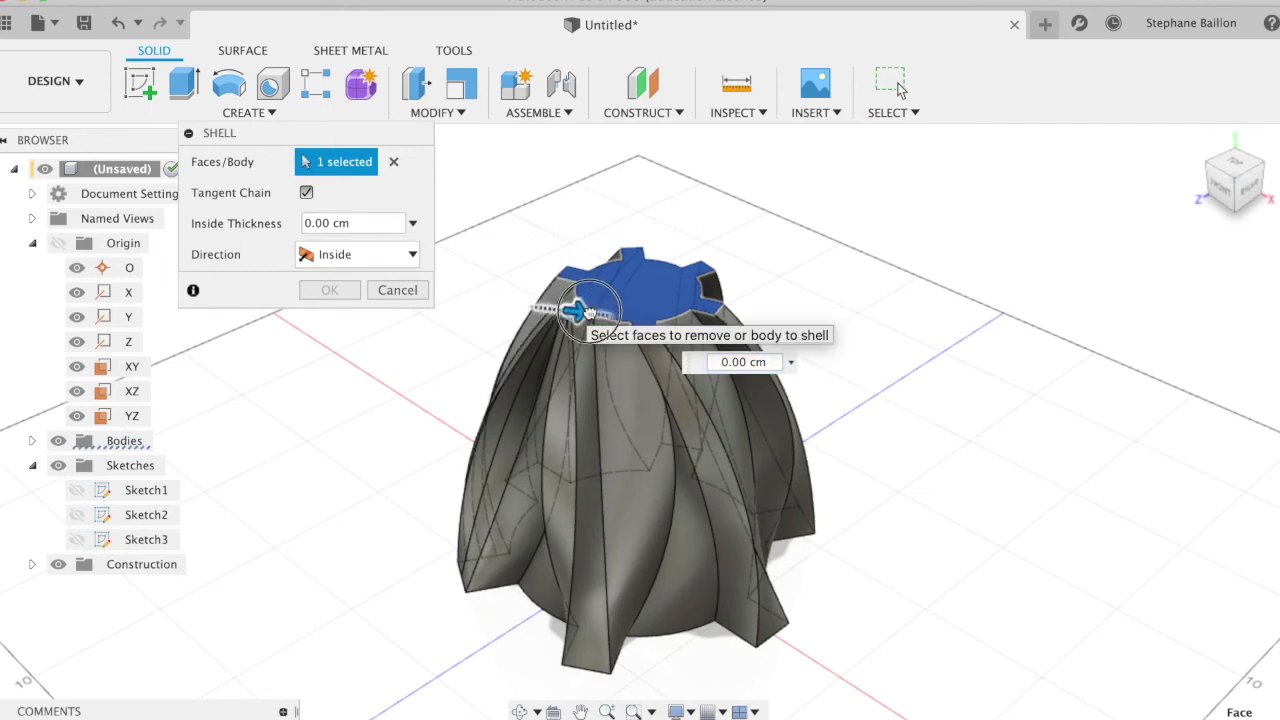
left_click_drag(585, 310, 593, 314)
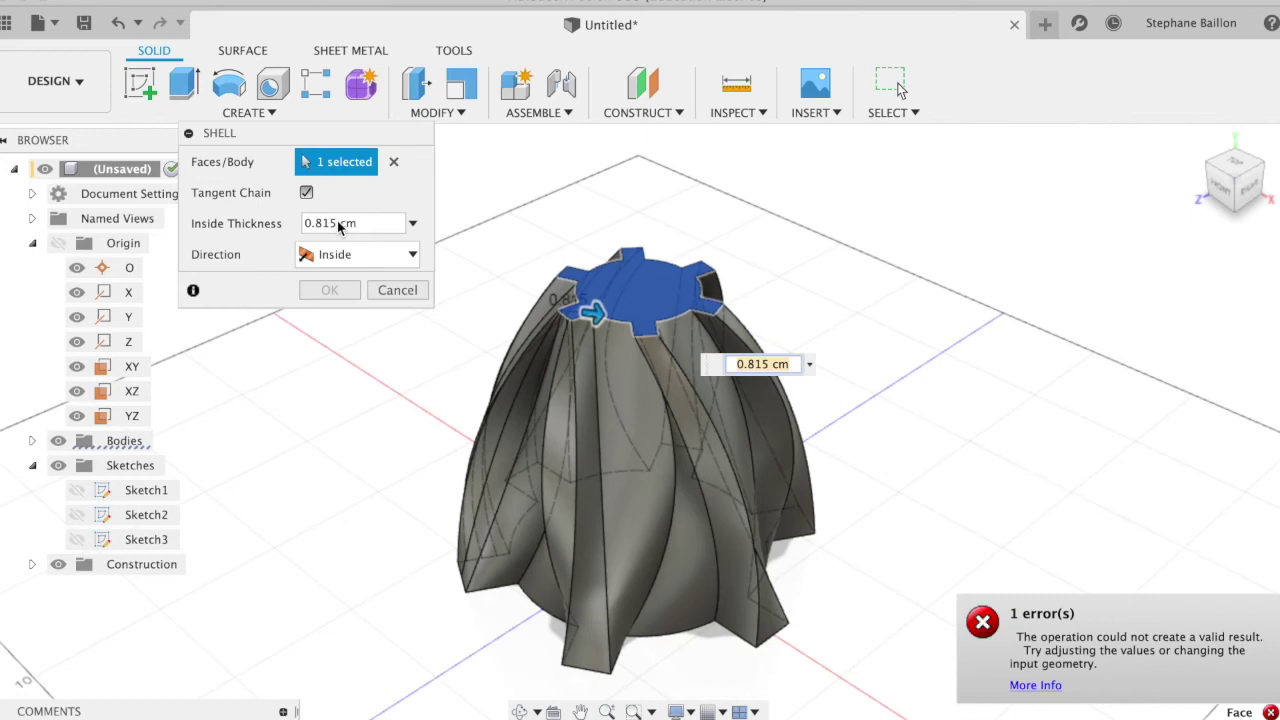
Step: Set the shell's inside thickness to 0.03 cm and apply it
left_click(364, 222)
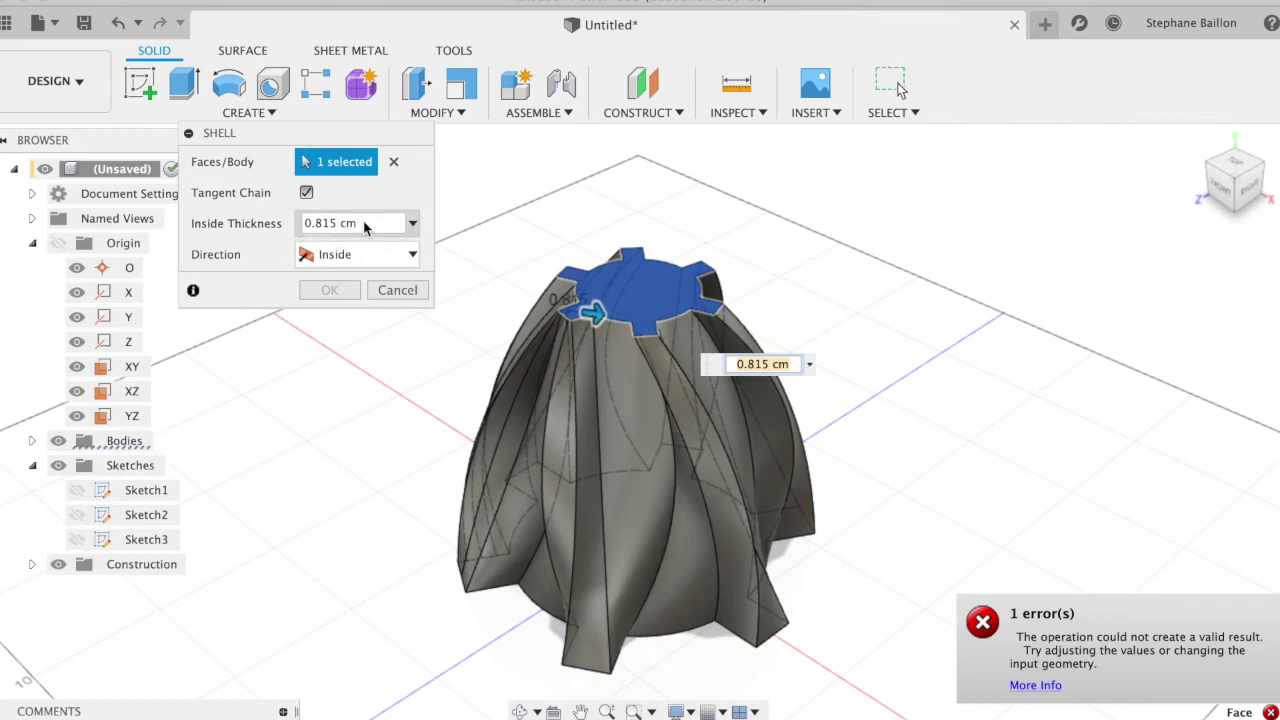
key("BackSpace")
key("BackSpace")
key("BackSpace")
key("BackSpace")
key("BackSpace")
key("BackSpace")
type("4")
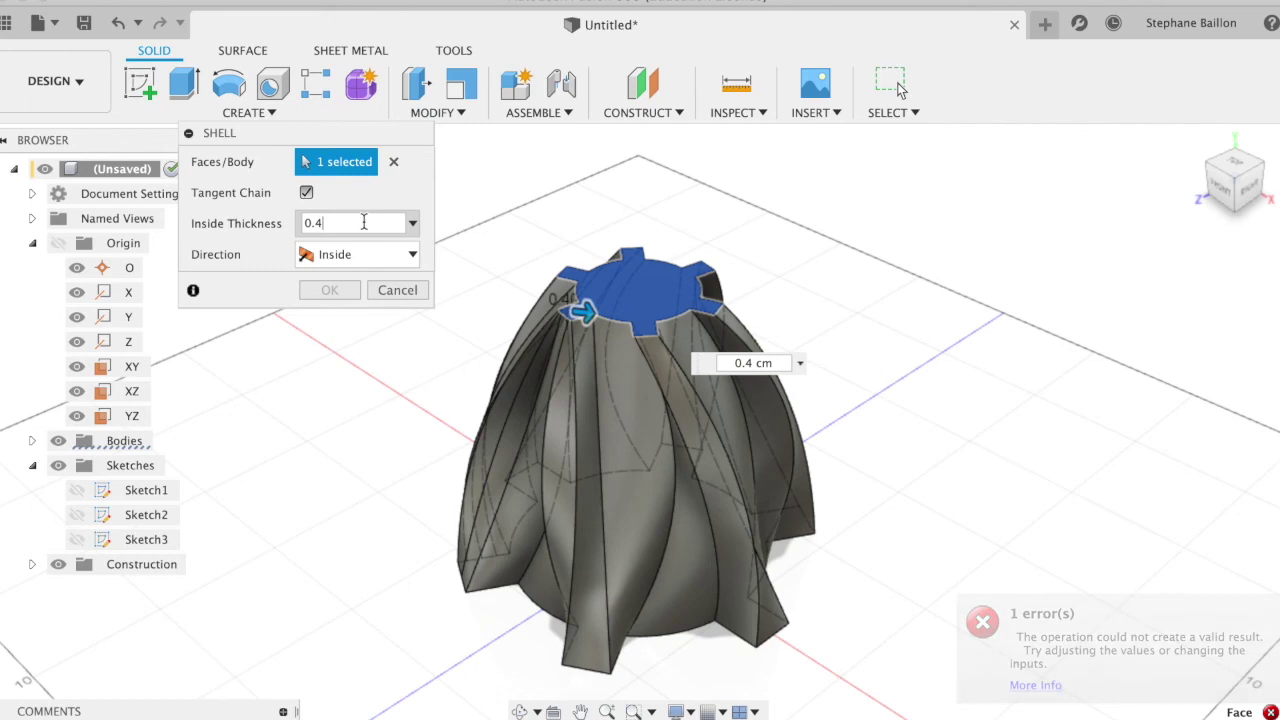
key("BackSpace")
type("04")
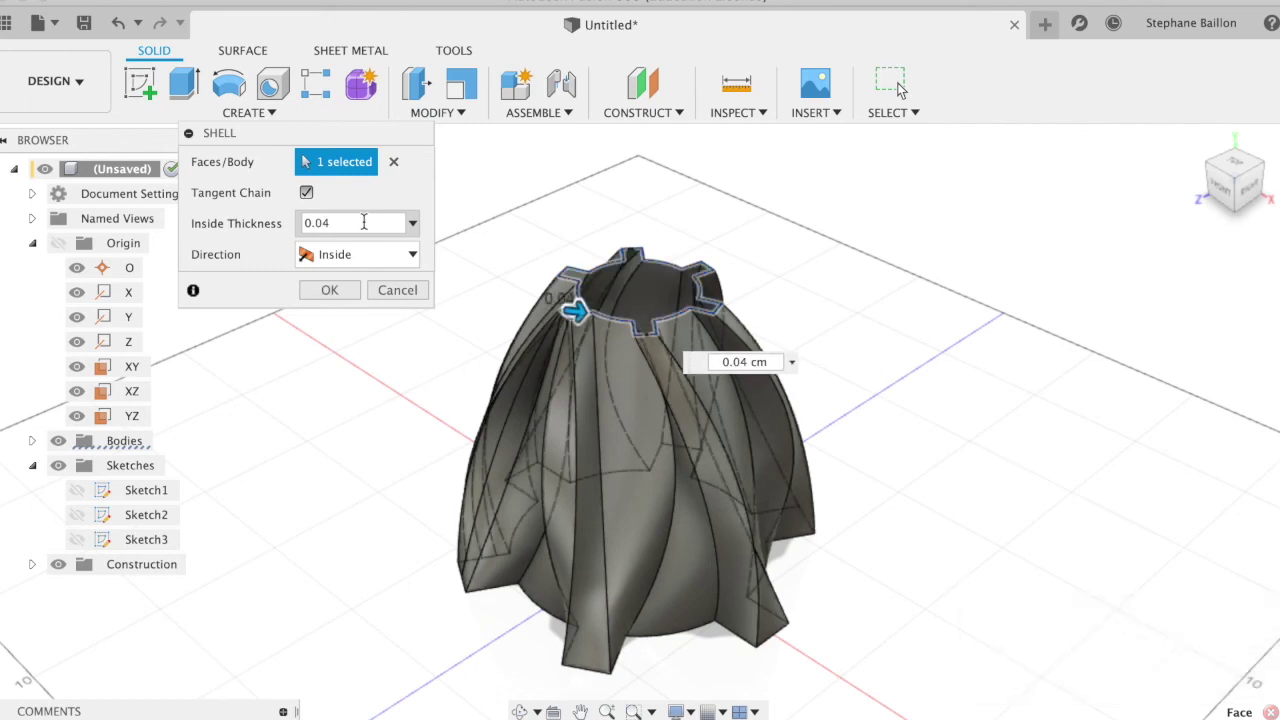
key("BackSpace")
type("5")
key("BackSpace")
type("3")
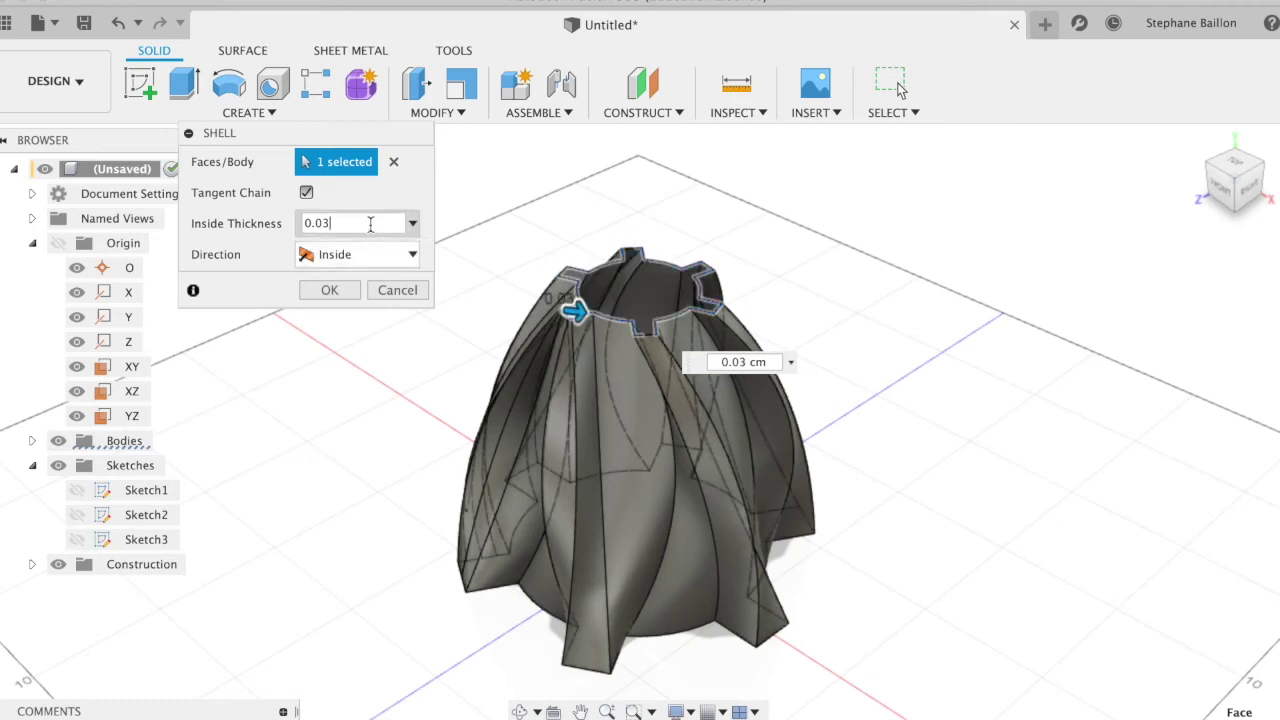
left_click(331, 290)
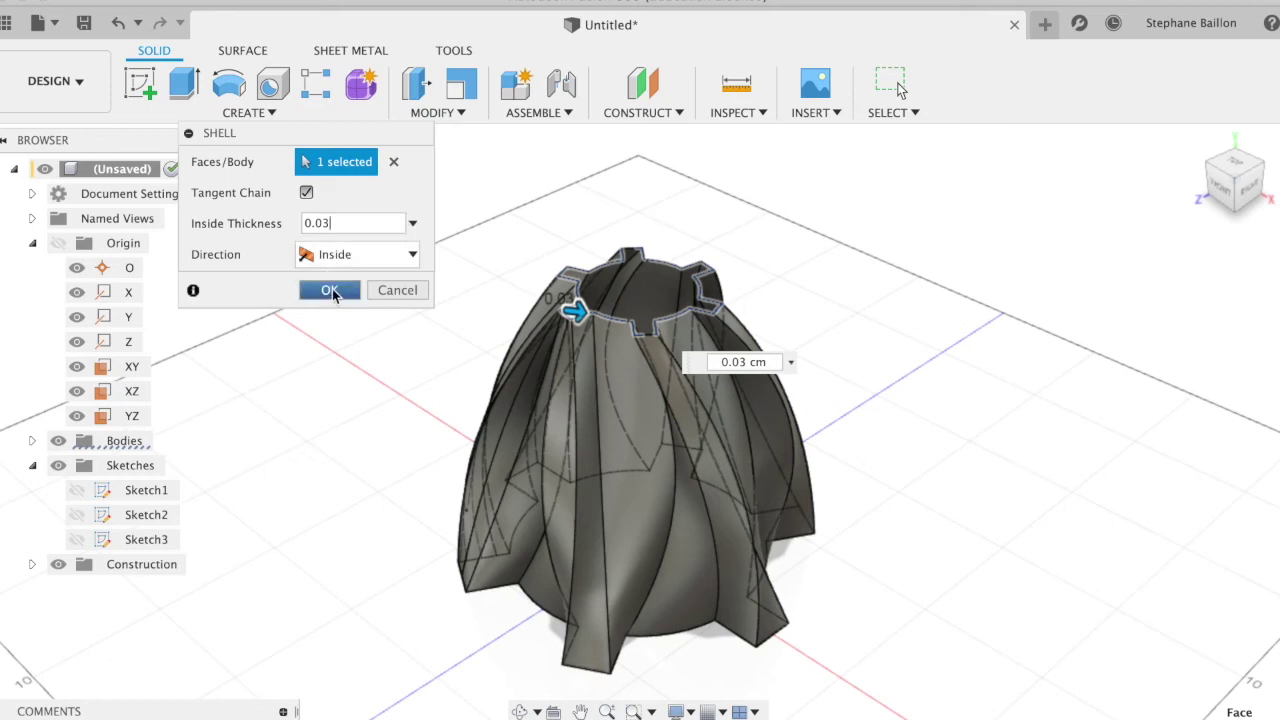
left_click(331, 290)
left_click(331, 290)
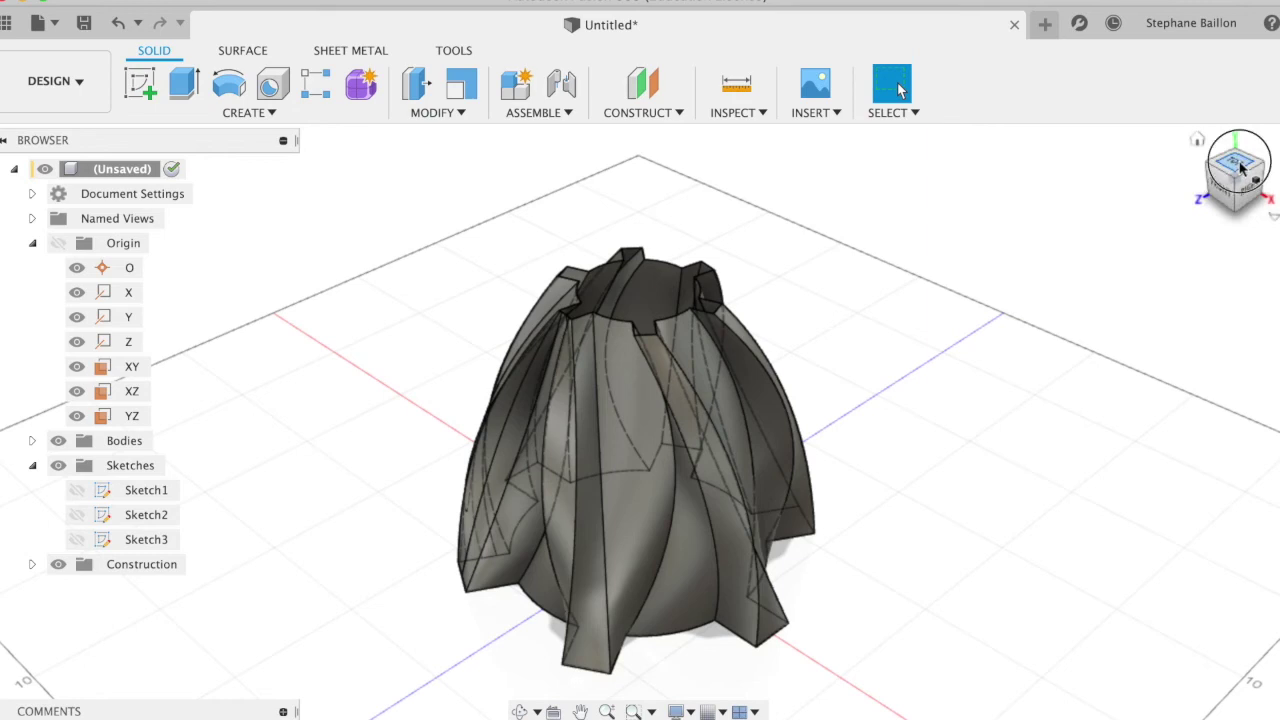
Step: Orbit the view to inspect the hollow vase from the side and from above
left_click_drag(1241, 168, 1187, 222)
mouse_move(1187, 222)
middle_mouse_down("shift")
mouse_move(1224, 166)
mouse_move(1222, 137)
middle_mouse_up("shift")
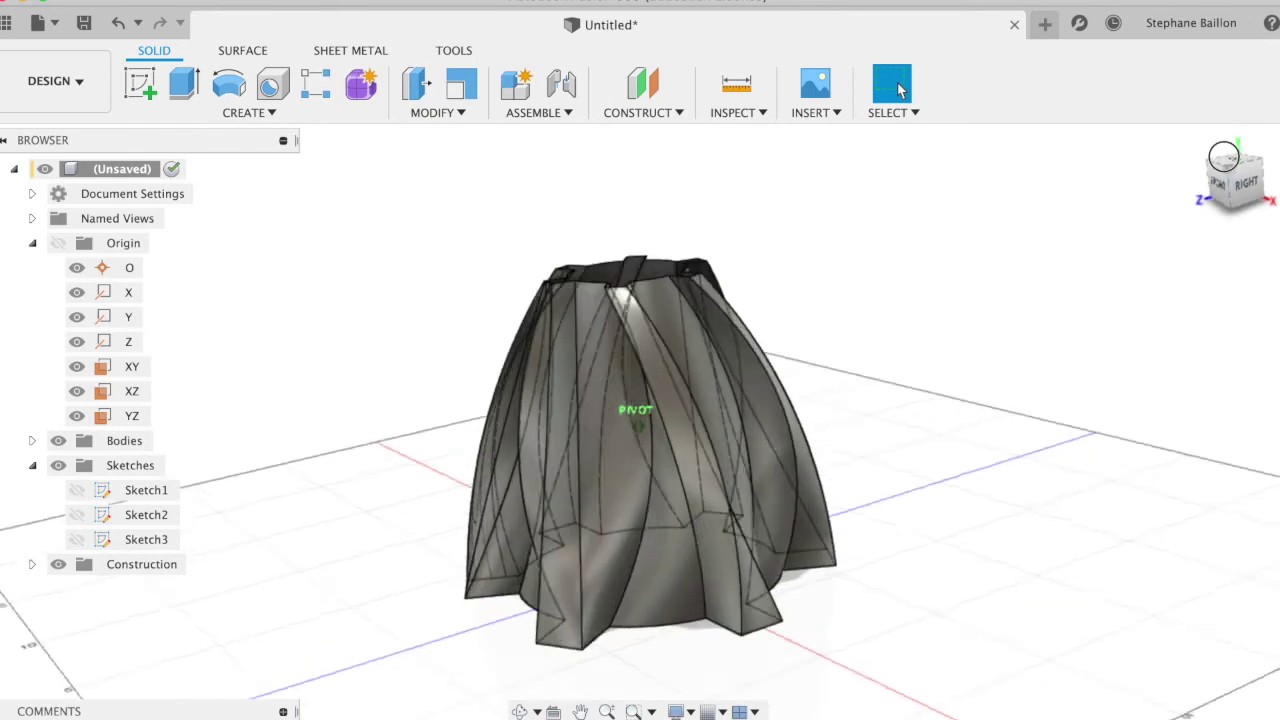
middle_click_drag(1222, 137, 1233, 163, "shift")
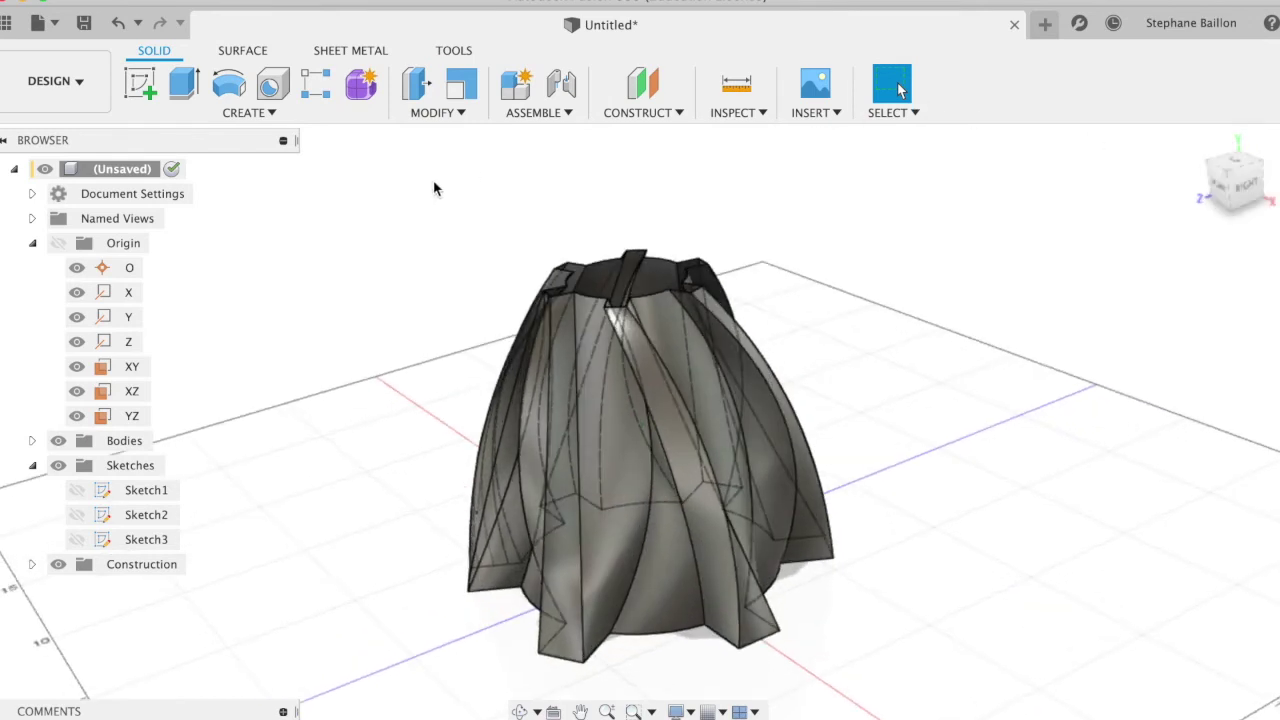
Step: Collapse Origin and Sketches, expand Bodies, and bring up the options for Body1
left_click(32, 243)
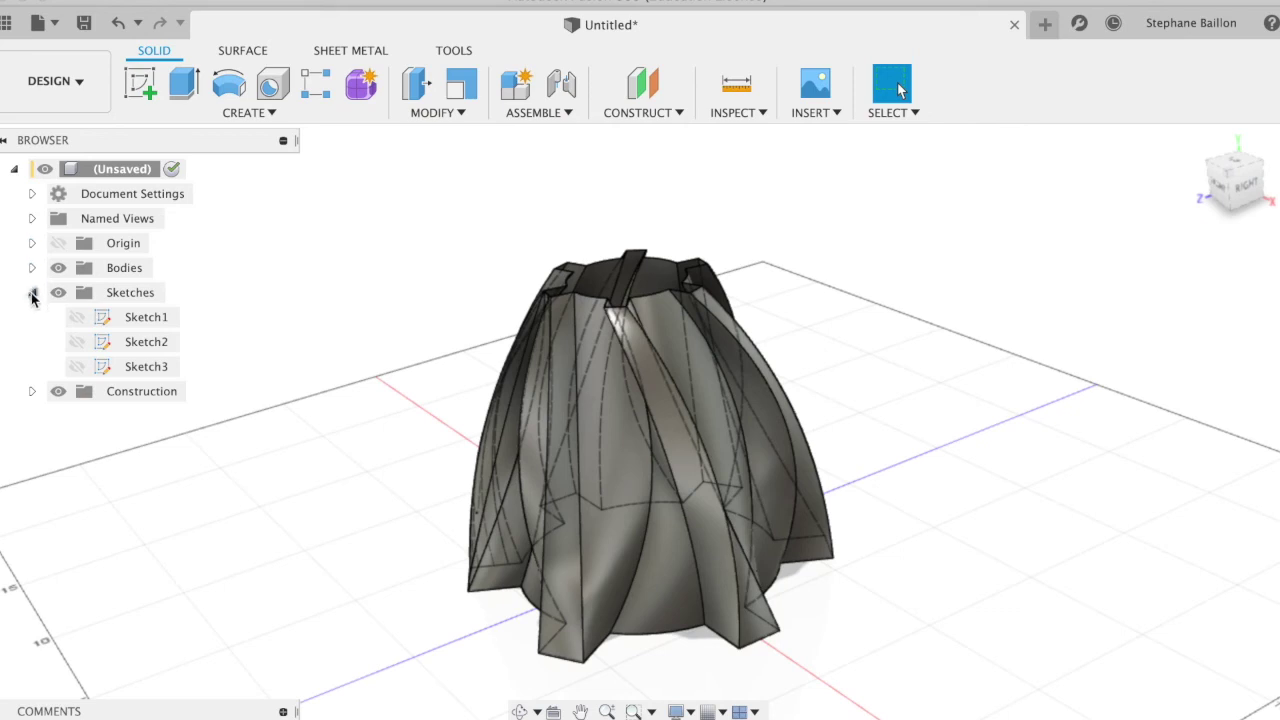
left_click(32, 292)
left_click(32, 268)
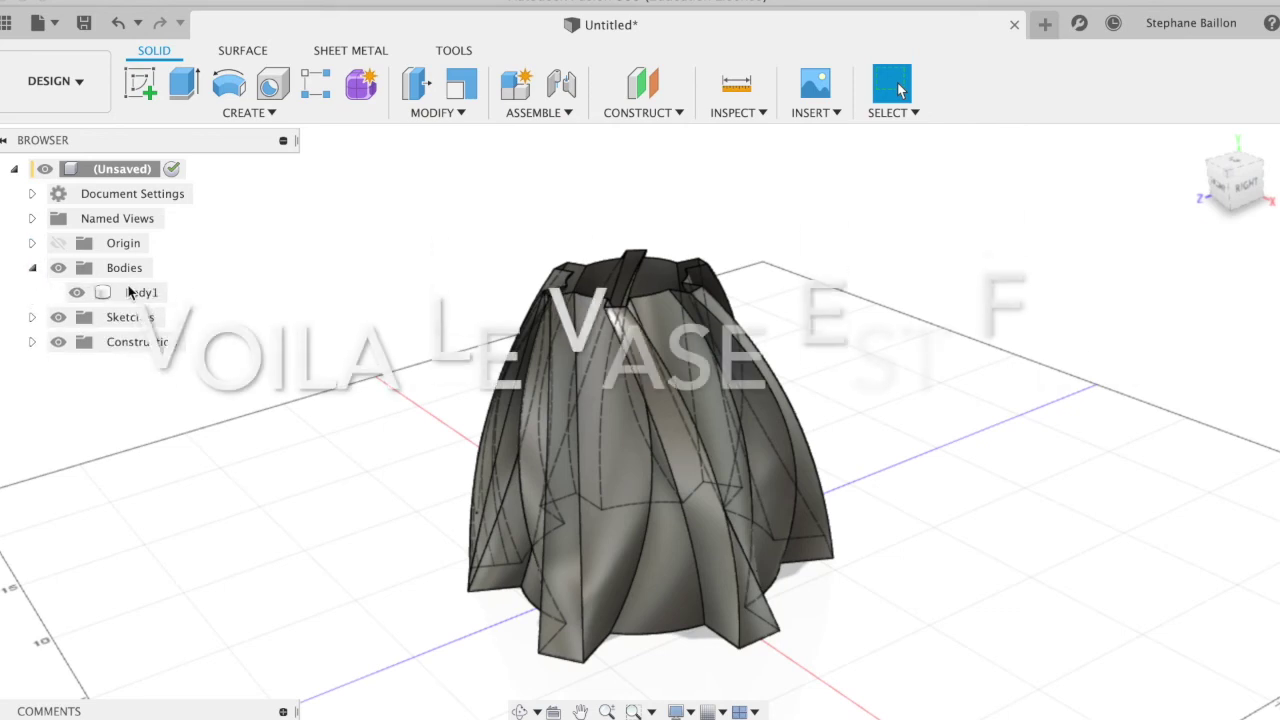
left_click(137, 293)
right_click(137, 297)
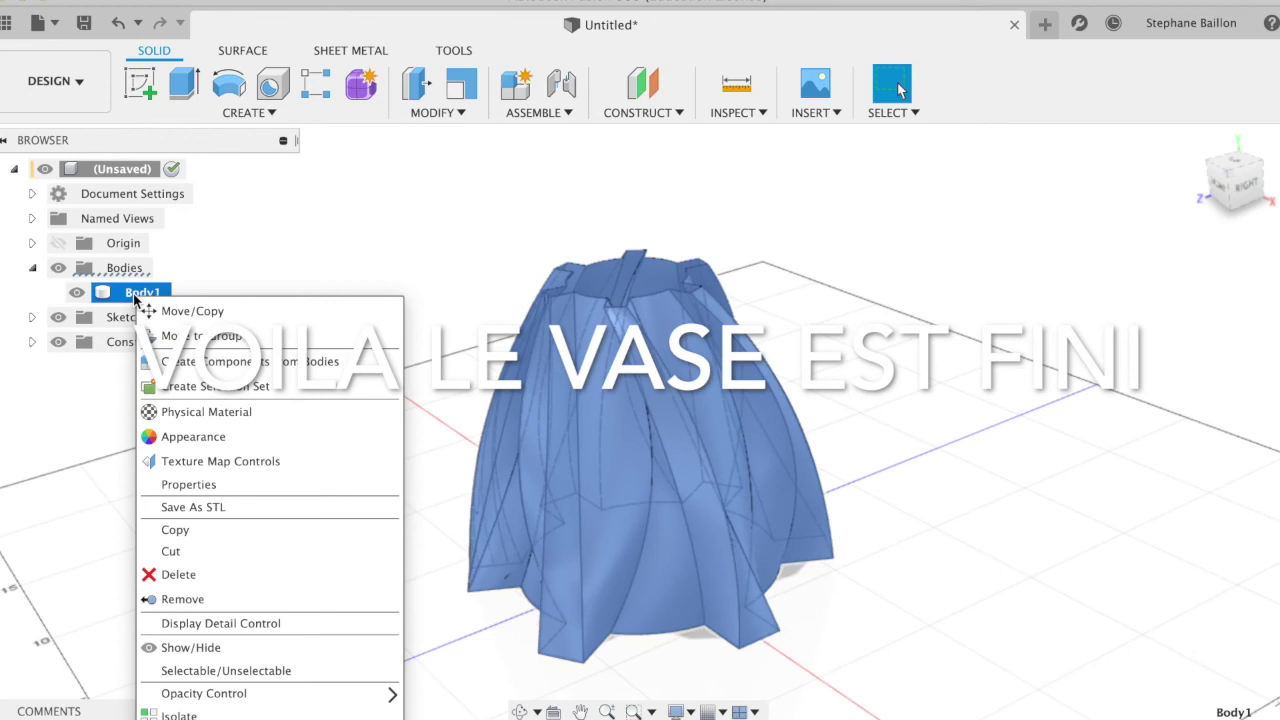
Step: Give Body1 the Metal > Aluminum - Anodized Glossy (Blue) appearance
left_click(167, 442)
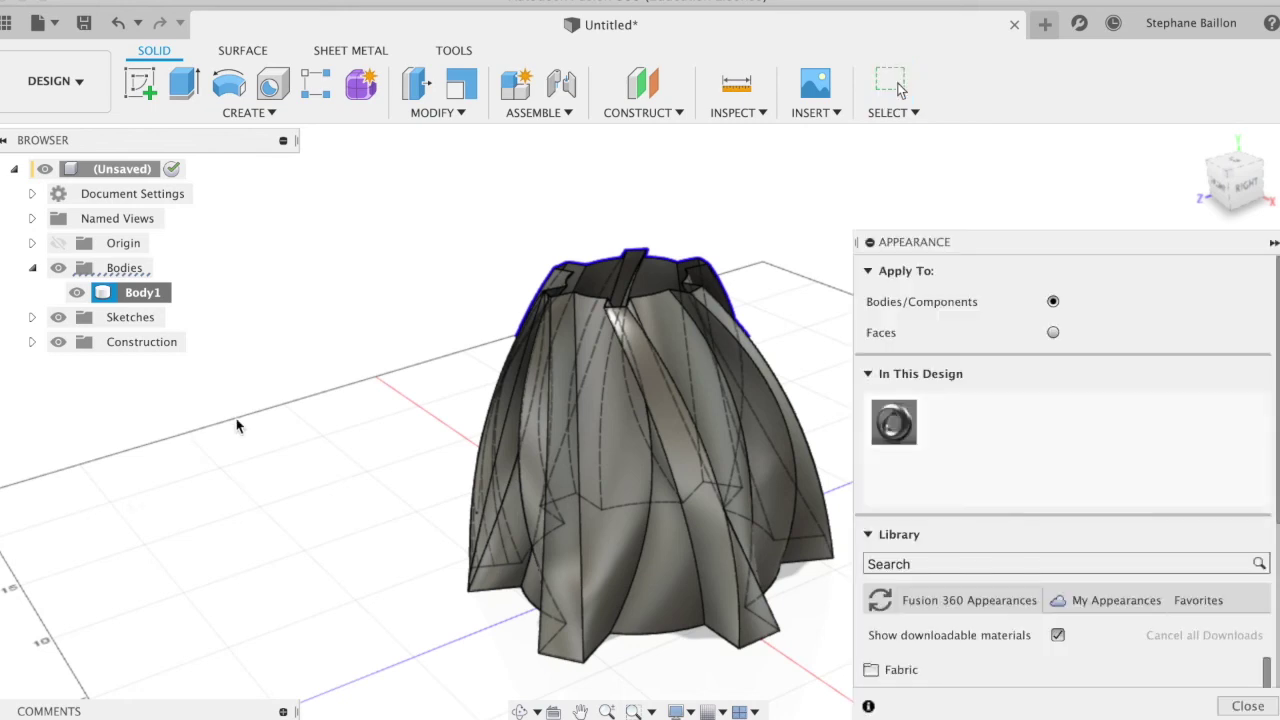
mouse_move(1015, 243)
left_mouse_down()
mouse_move(1010, 108)
mouse_move(1006, 143)
left_mouse_up()
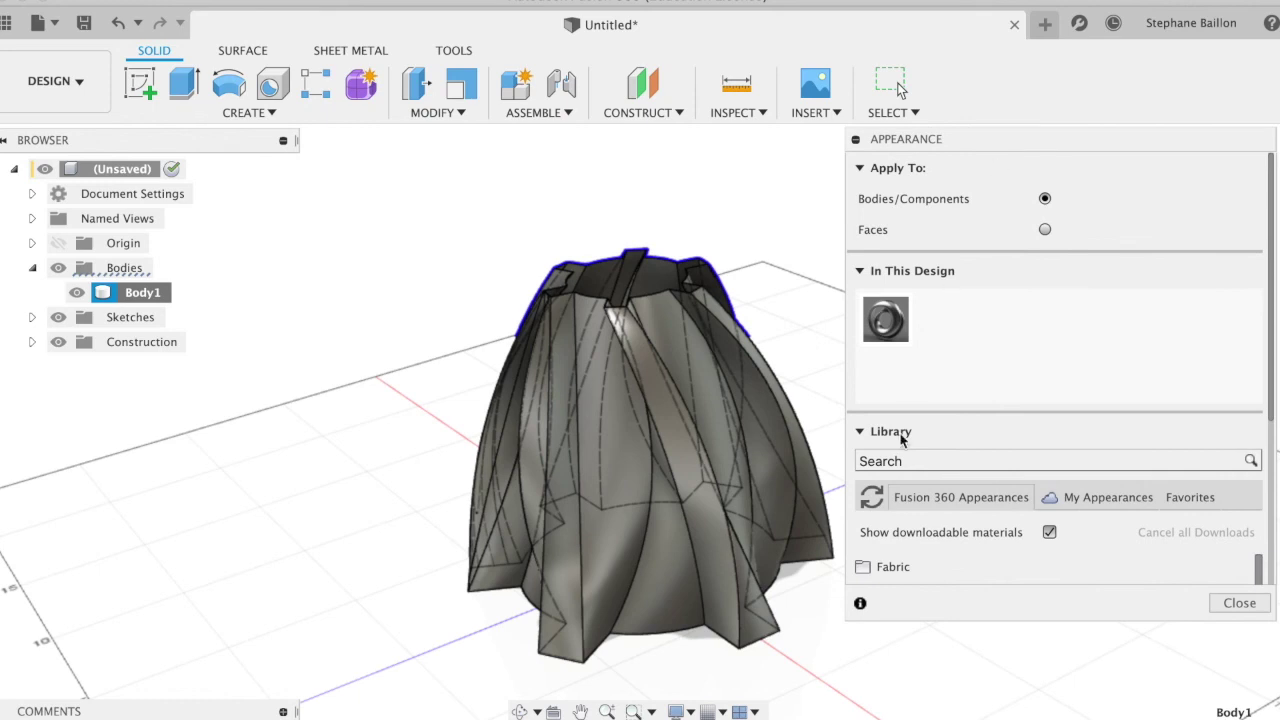
scroll(914, 509, "down", 5)
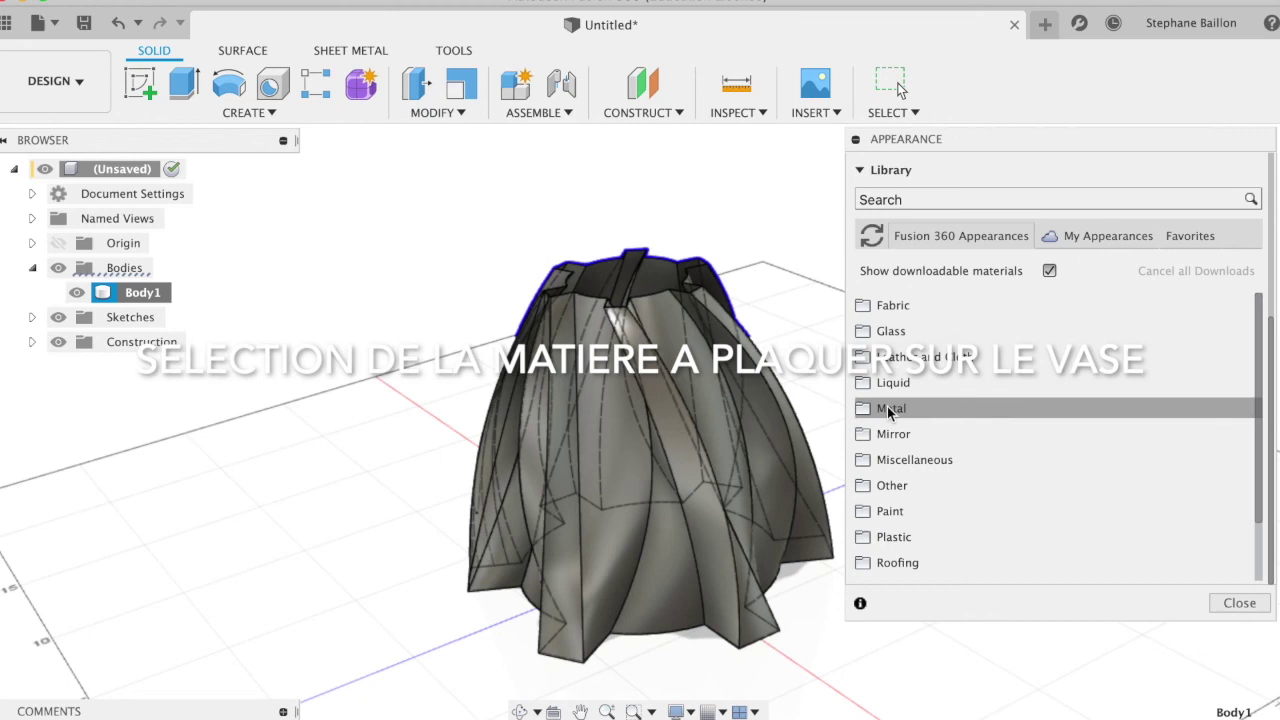
left_click(891, 410)
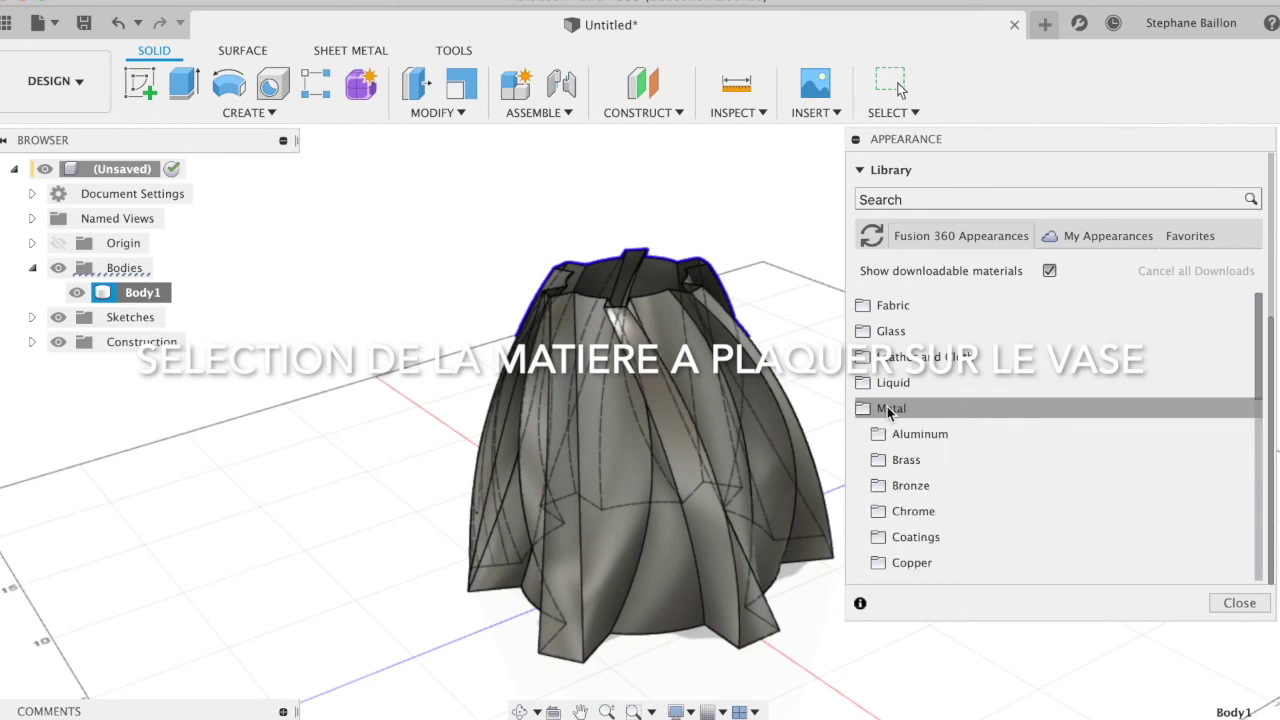
left_click(922, 444)
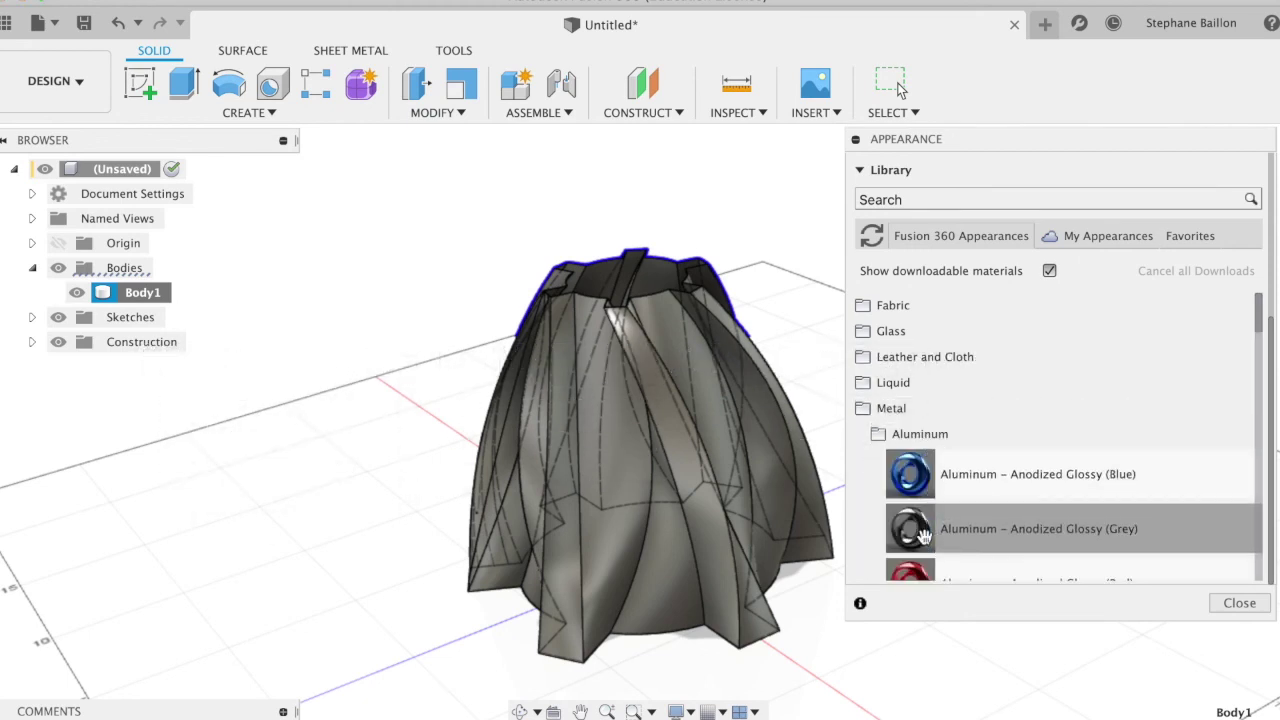
left_click_drag(922, 530, 731, 460)
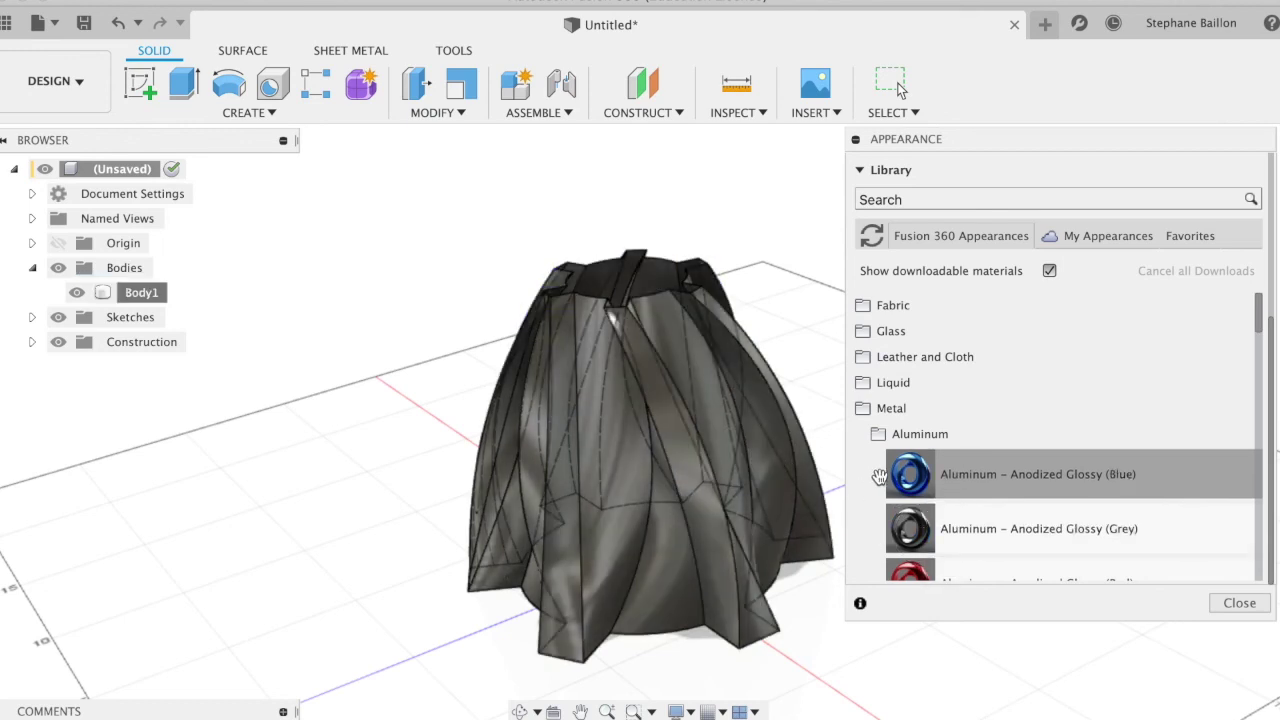
left_click_drag(910, 474, 774, 449)
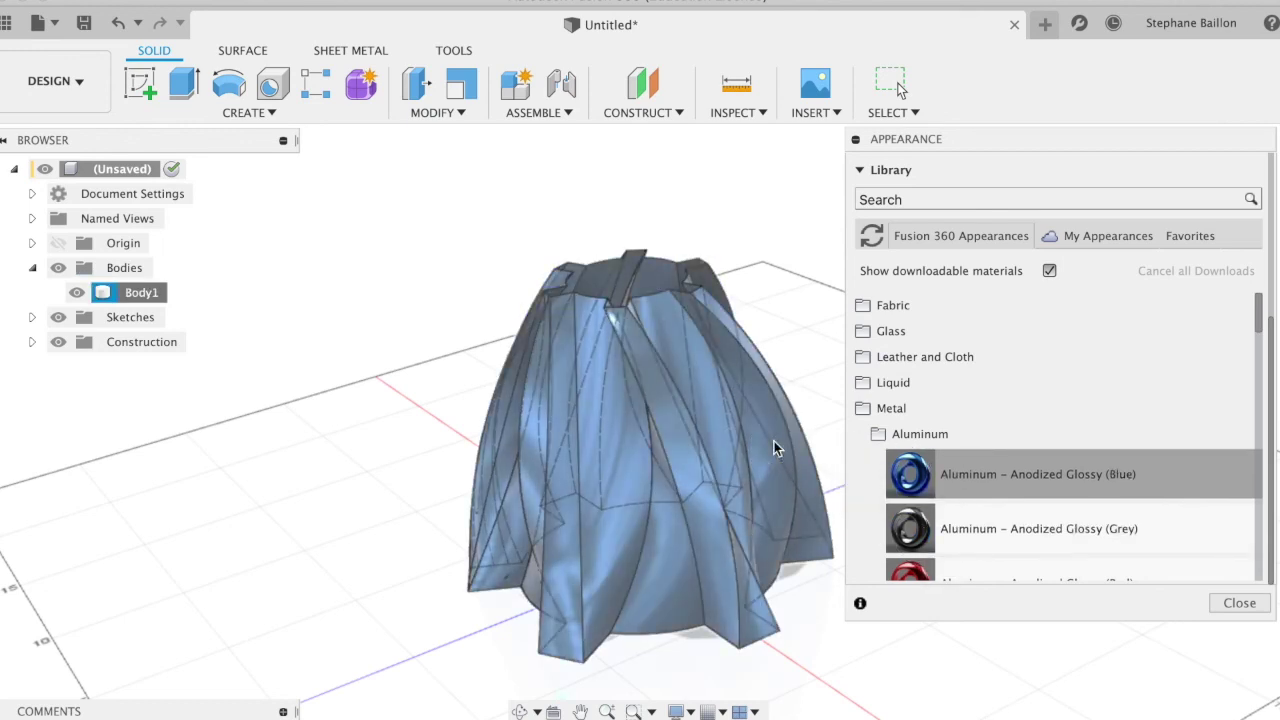
left_click(1238, 604)
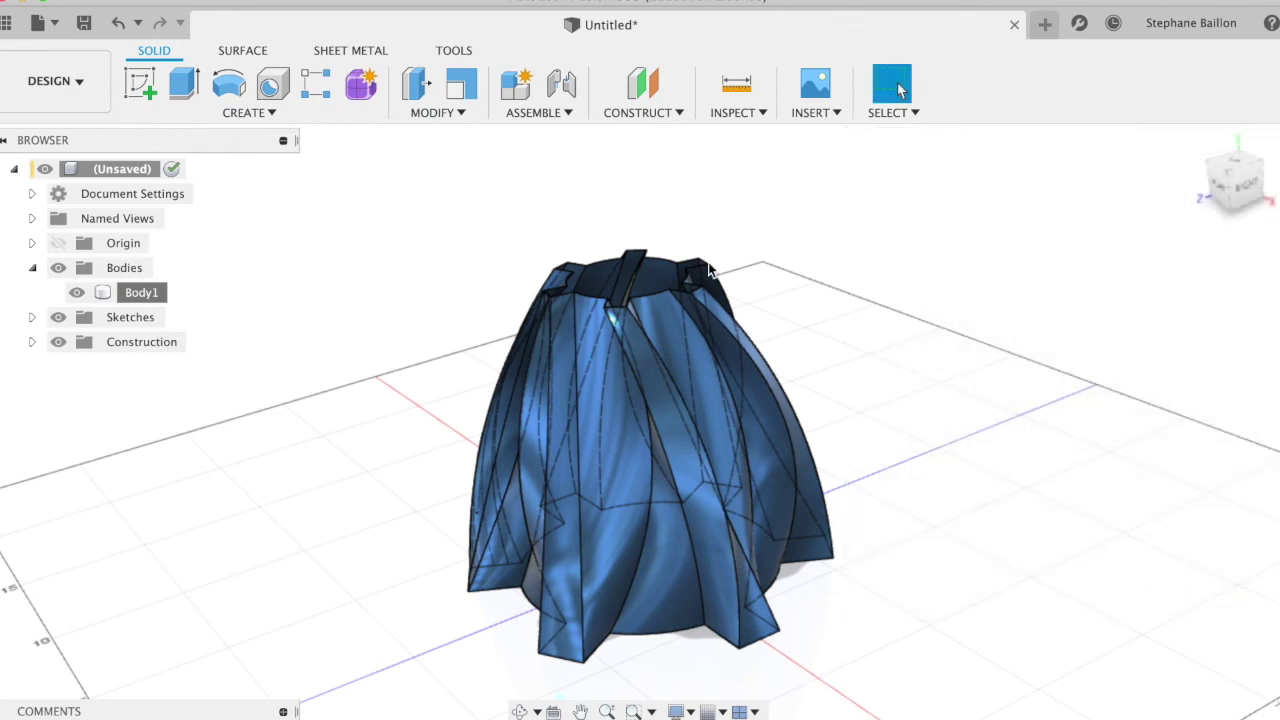
Step: Switch to the Render workspace and orbit to view the blue vase from above
left_click(79, 84)
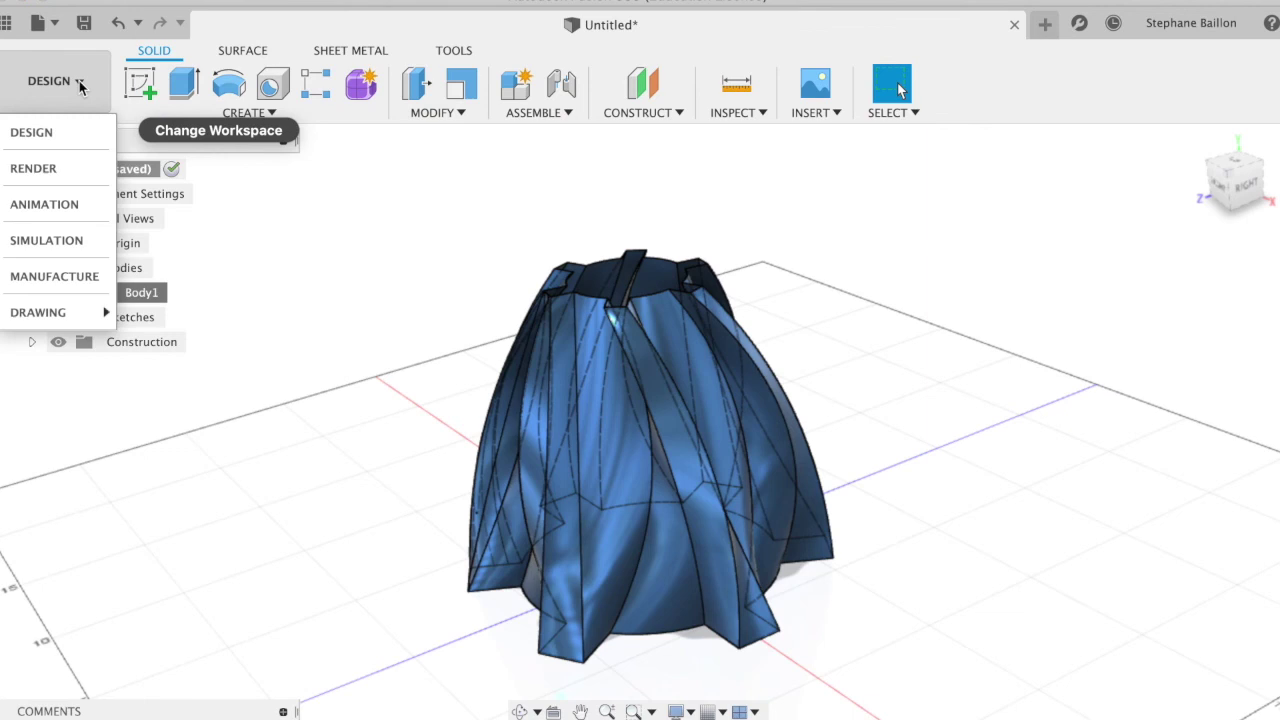
left_click(66, 168)
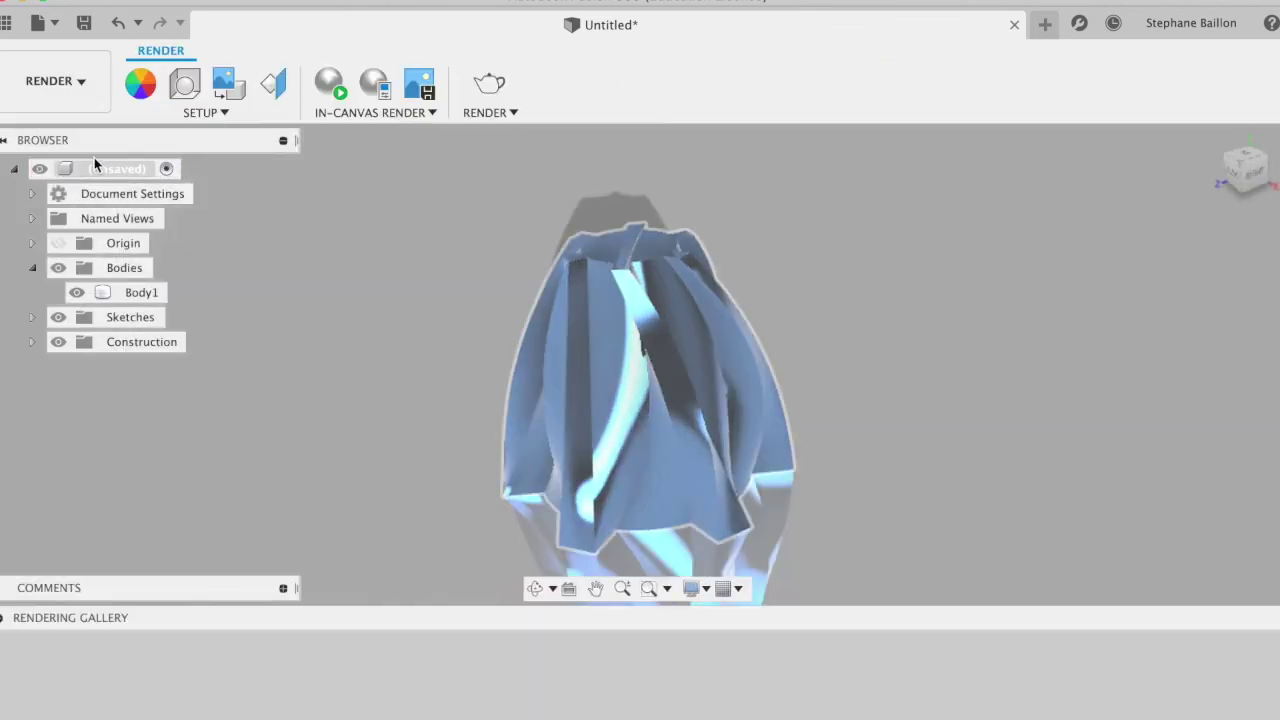
left_click(3, 618)
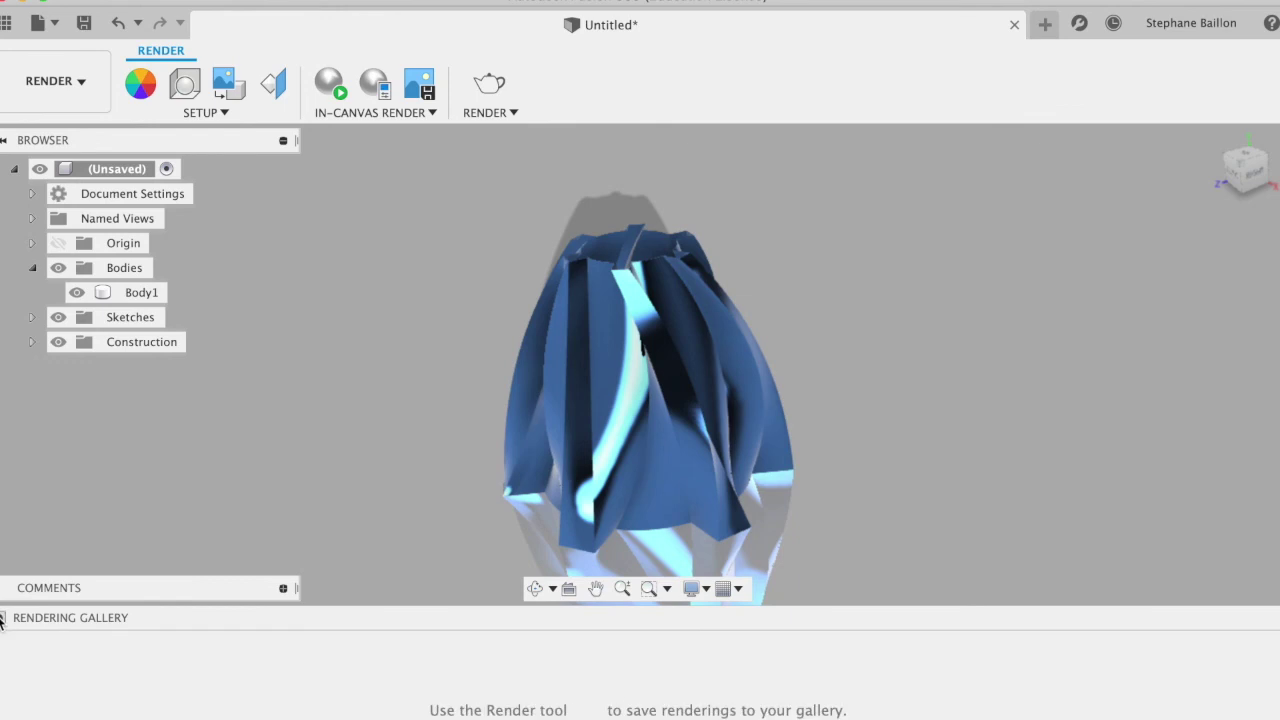
left_click(3, 618)
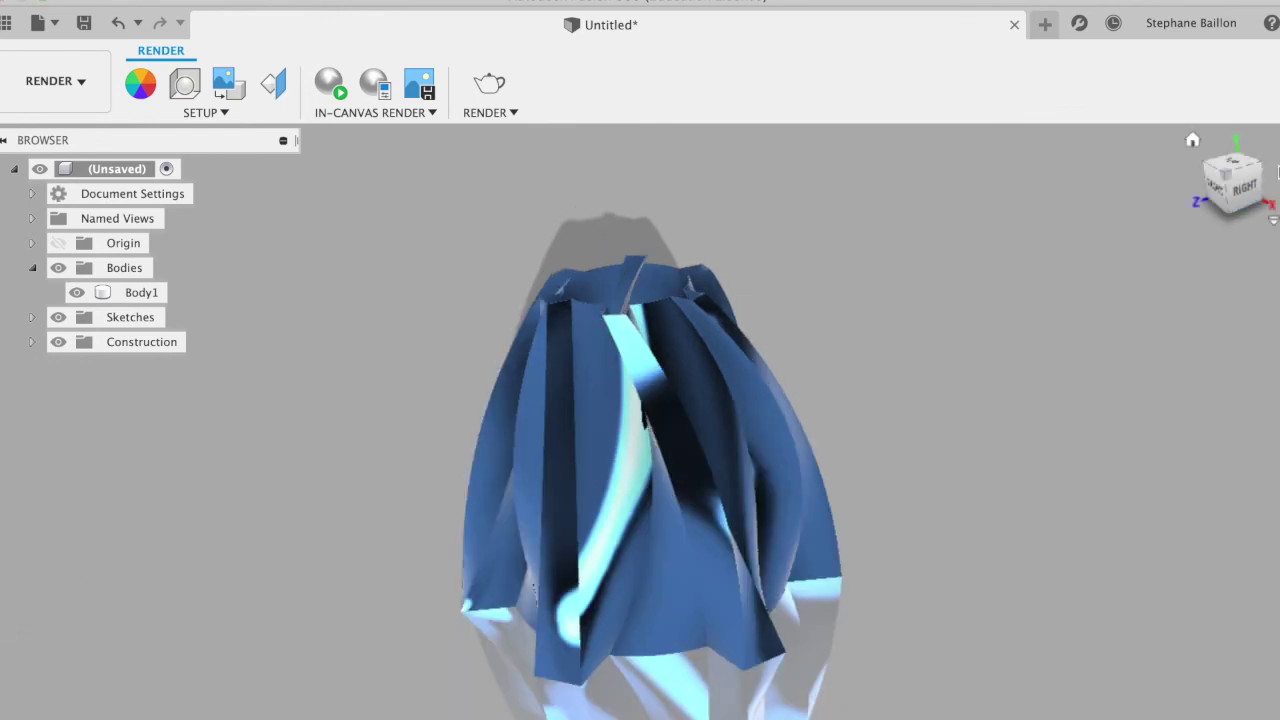
mouse_move(1245, 192)
left_mouse_down()
mouse_move(1241, 240)
mouse_move(1276, 152)
left_mouse_up()
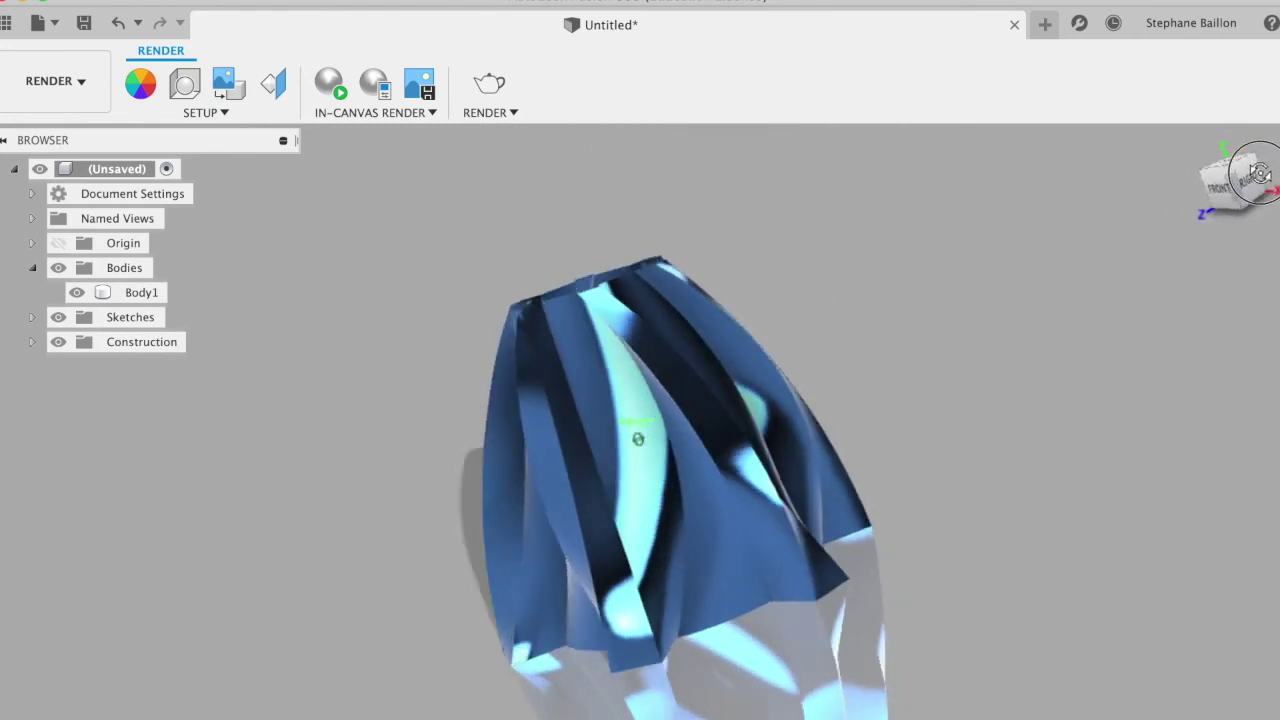
left_click_drag(1276, 152, 1232, 180)
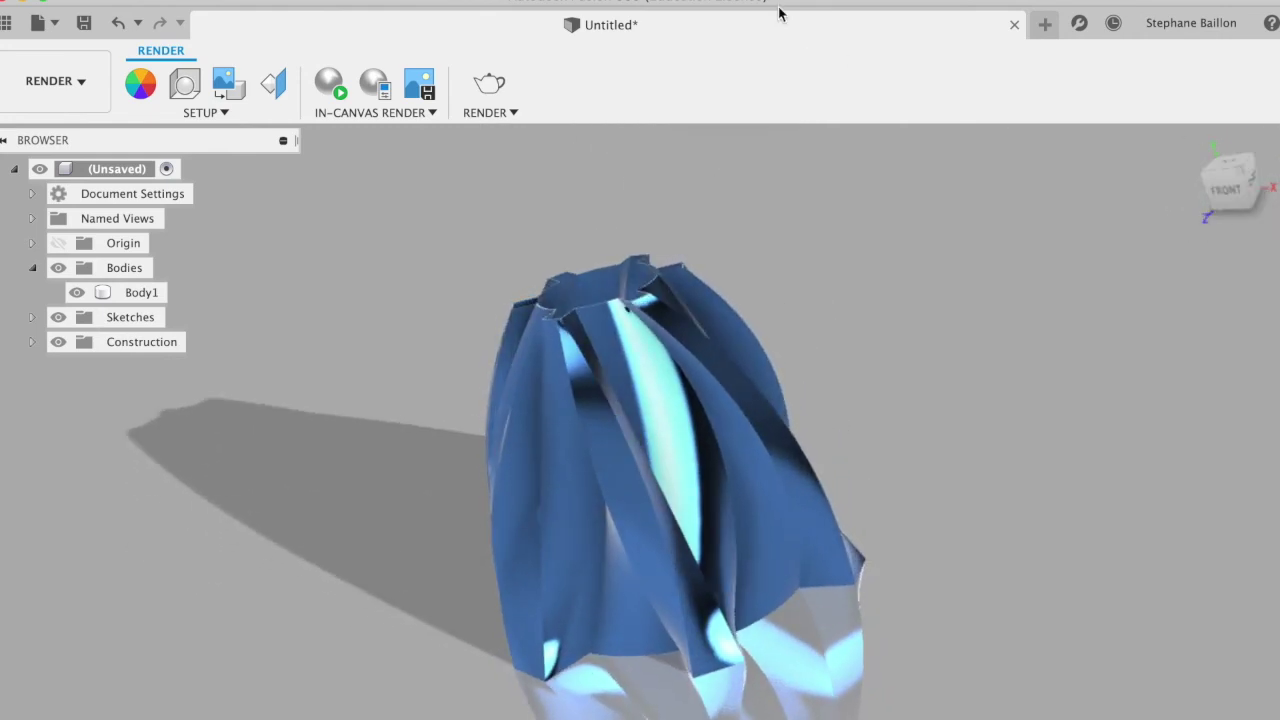